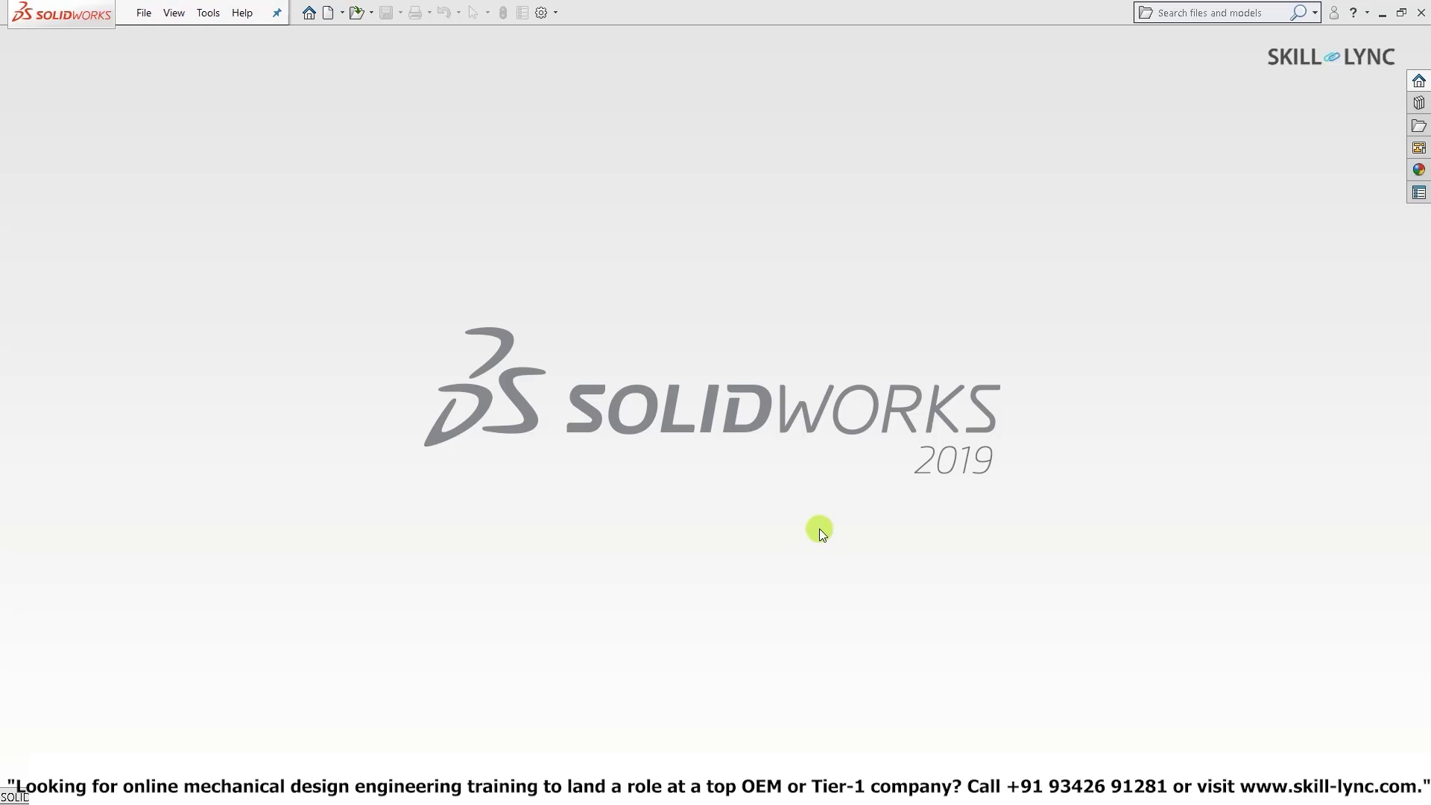
pyautogui.press('super')
pyautogui.write('sol')
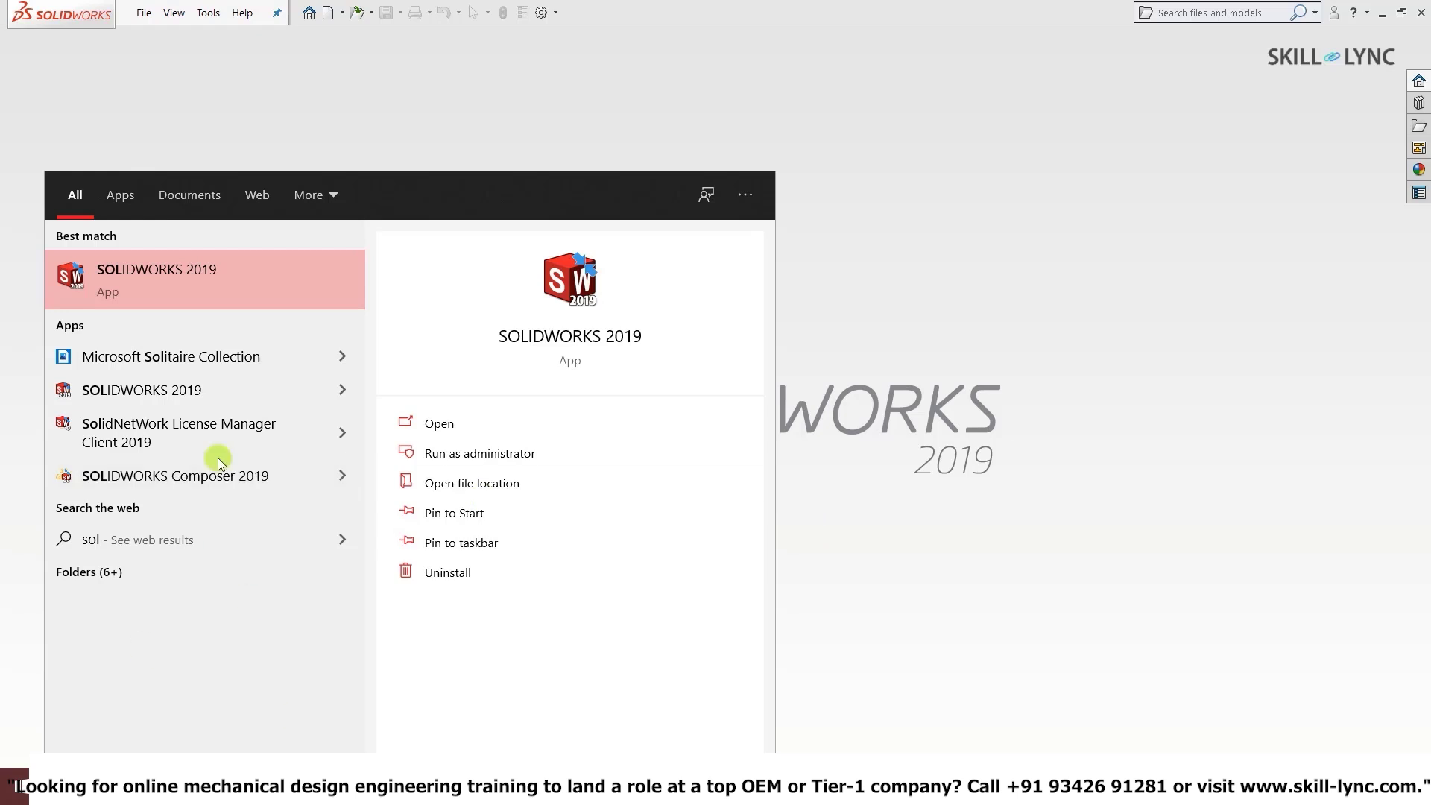
pyautogui.click(973, 124)
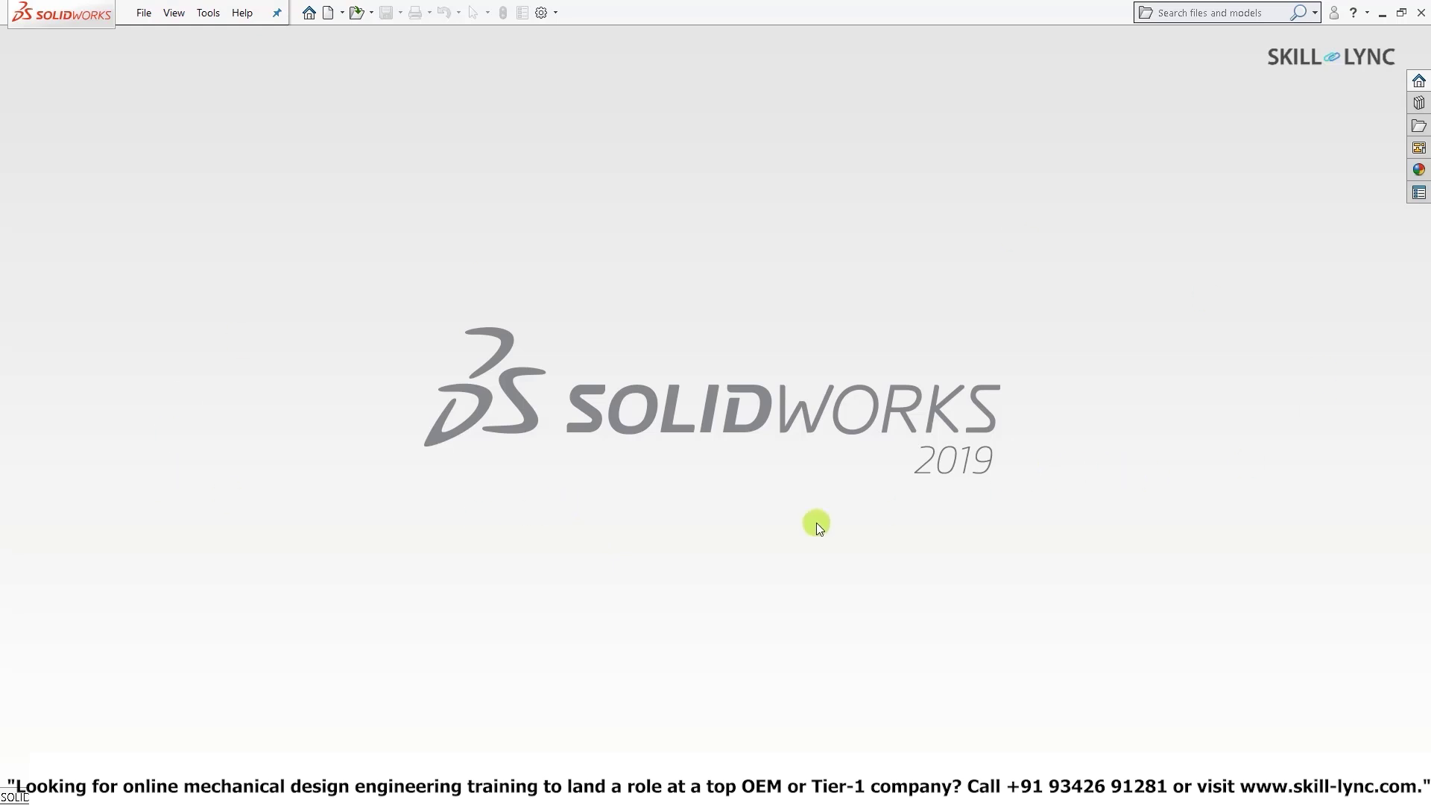
pyautogui.hotkey('ctrl', 'n')
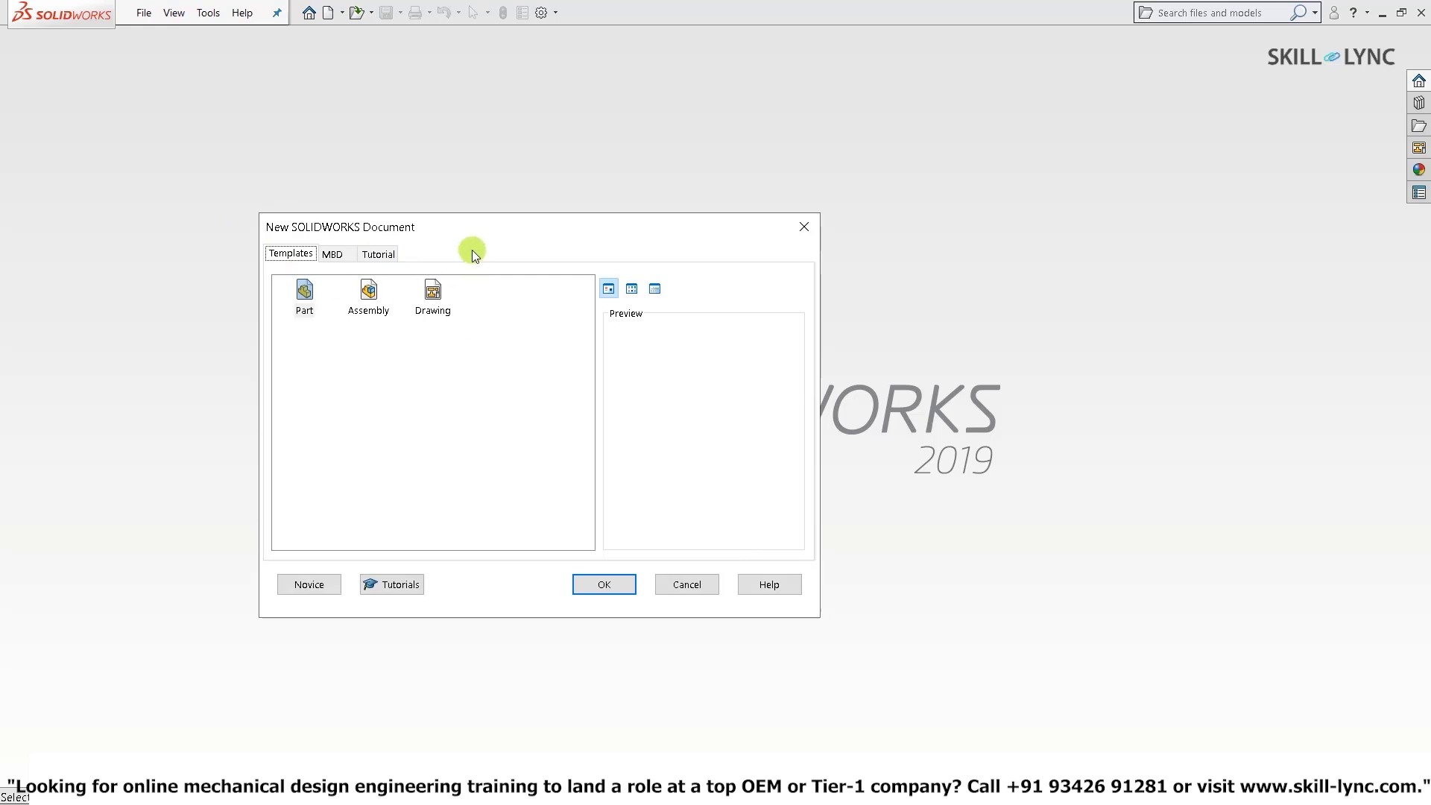
pyautogui.click(479, 239)
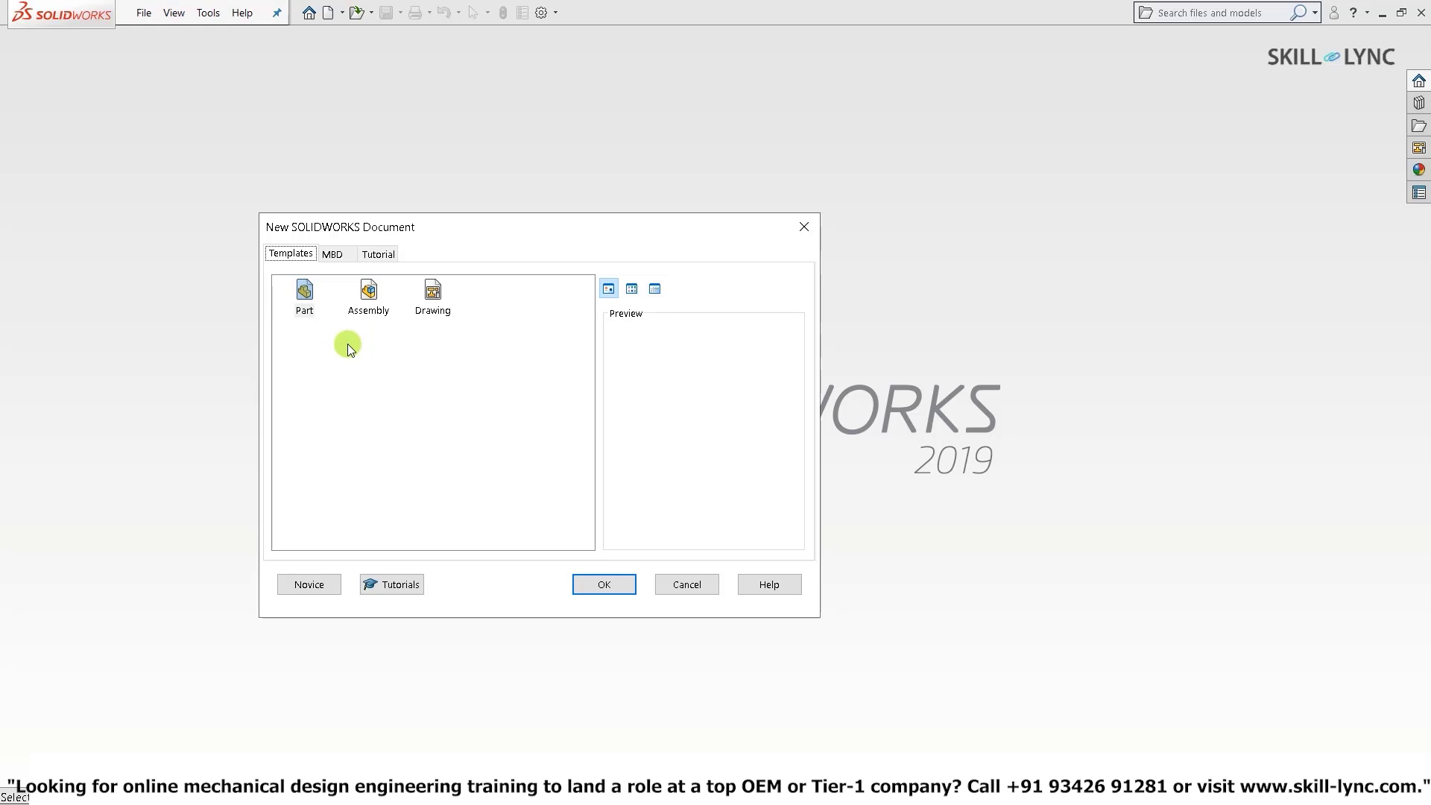
pyautogui.click(305, 297)
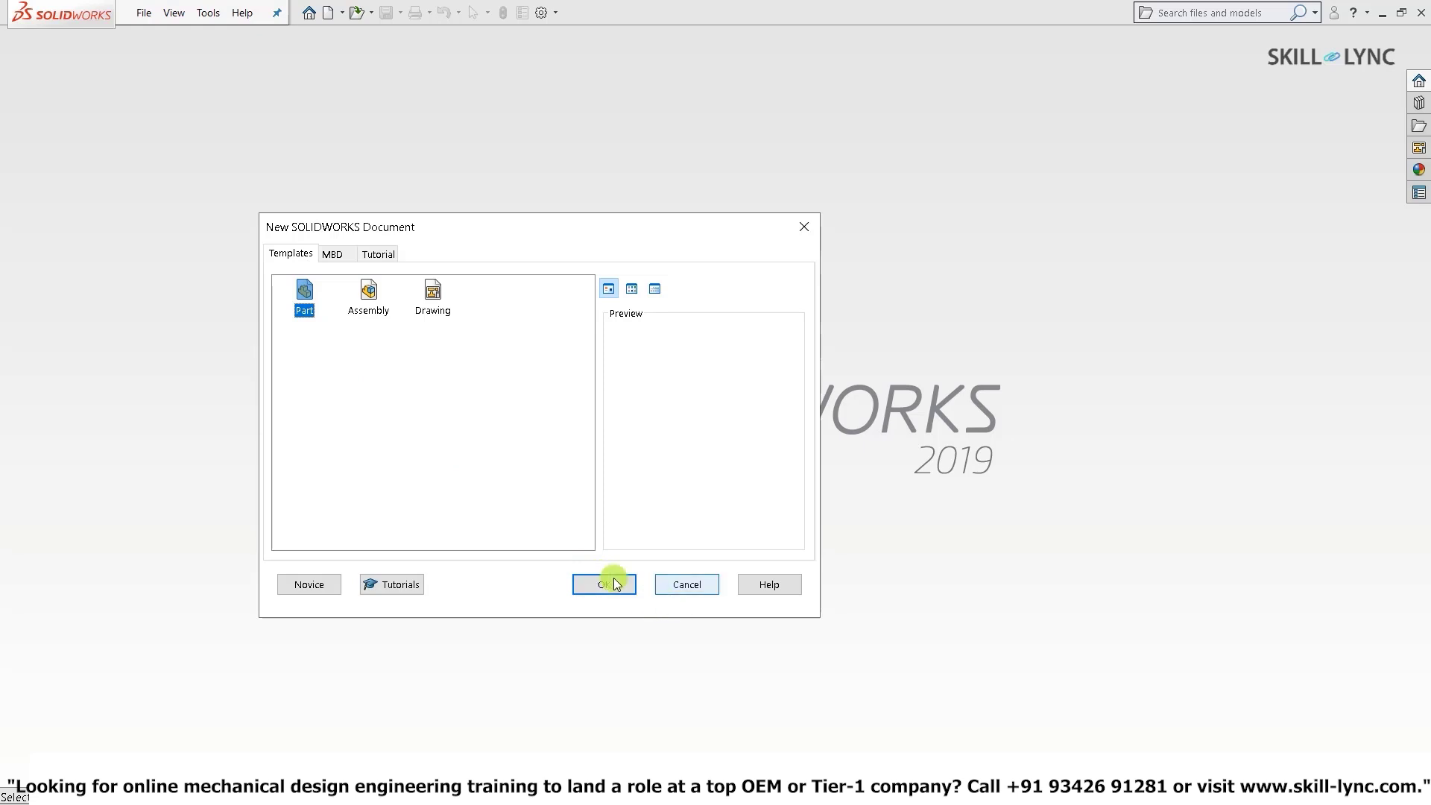
pyautogui.click(689, 586)
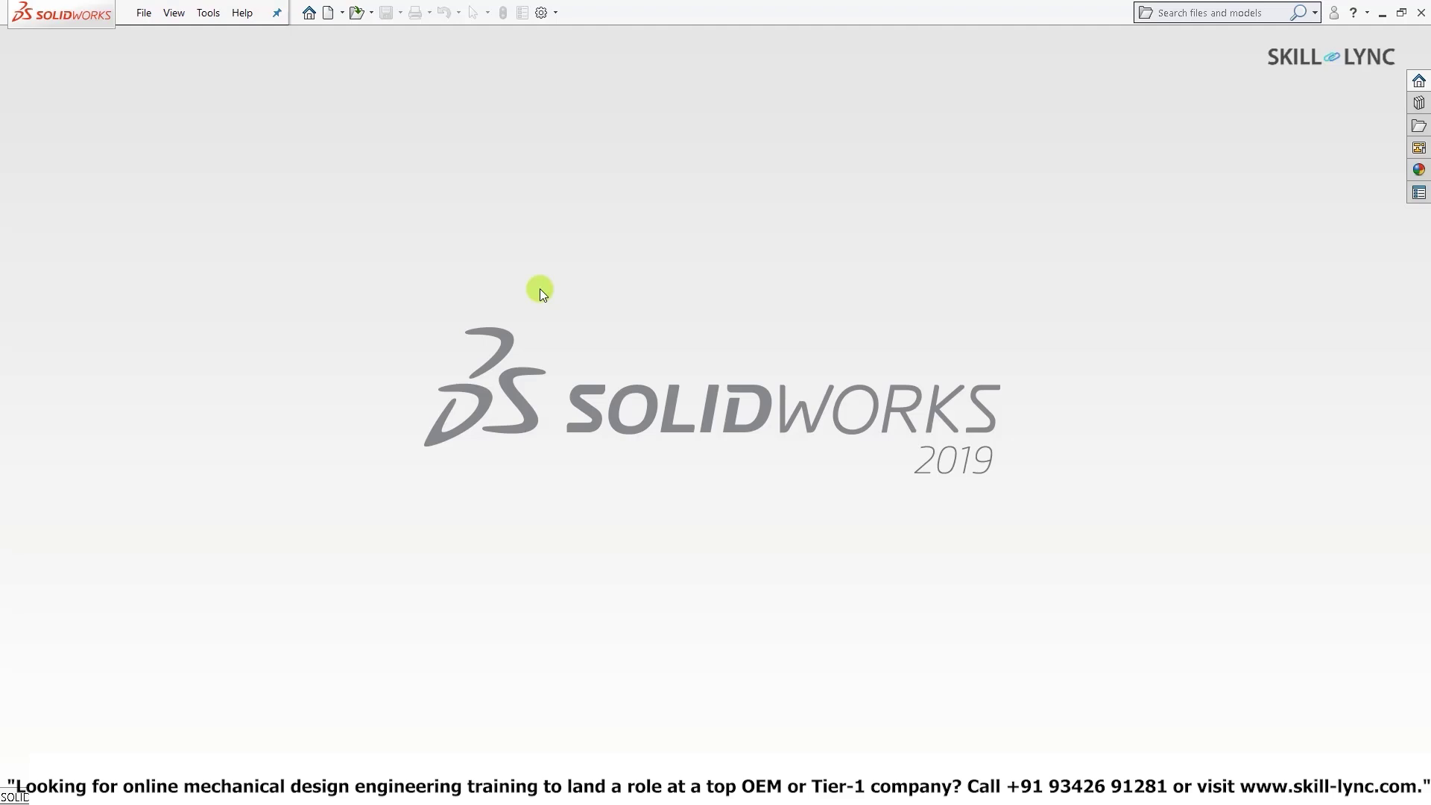
# Open handle.SLDPRT from the Handle folder inside Work Stuff and maximize its document window.
pyautogui.hotkey('ctrl', 'o')
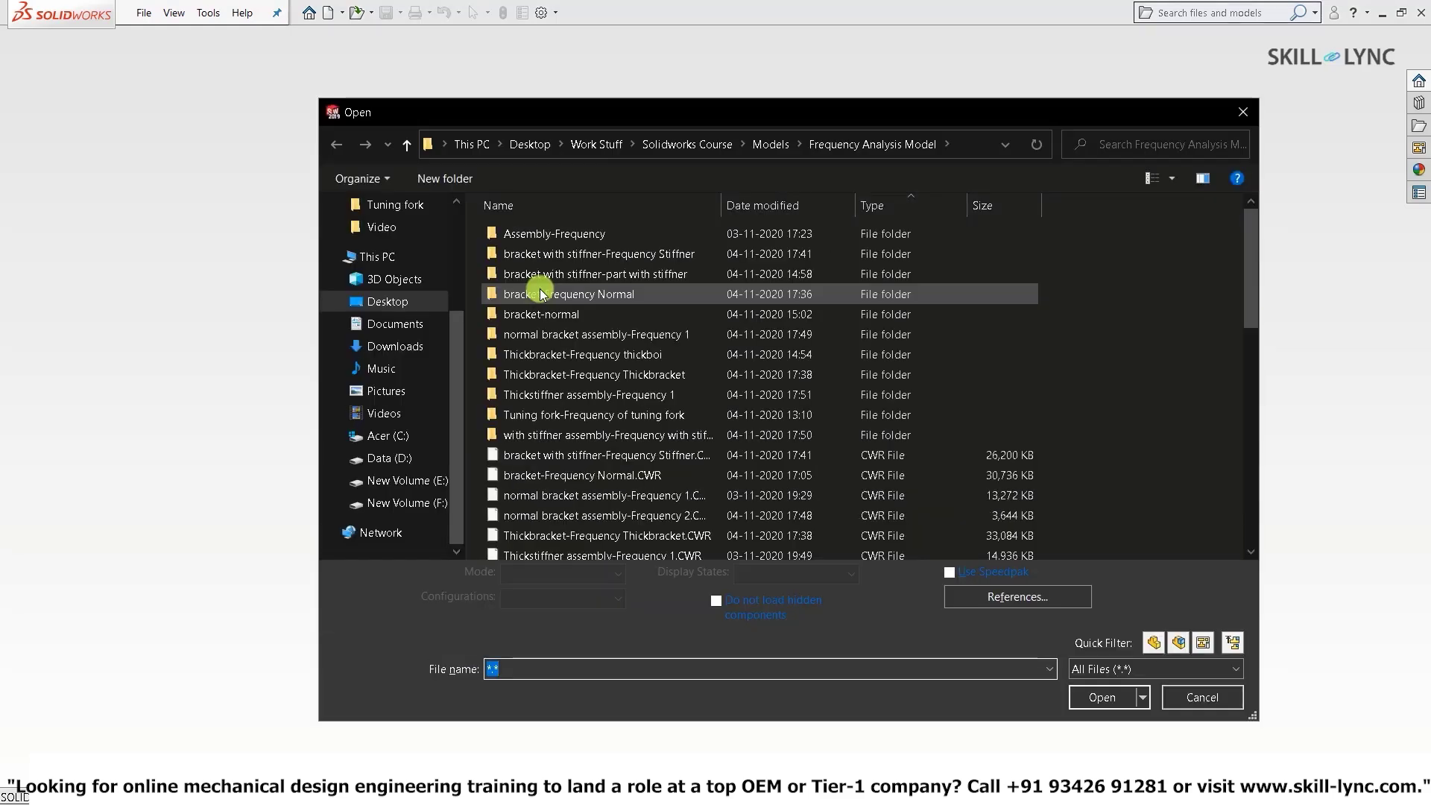
pyautogui.click(594, 145)
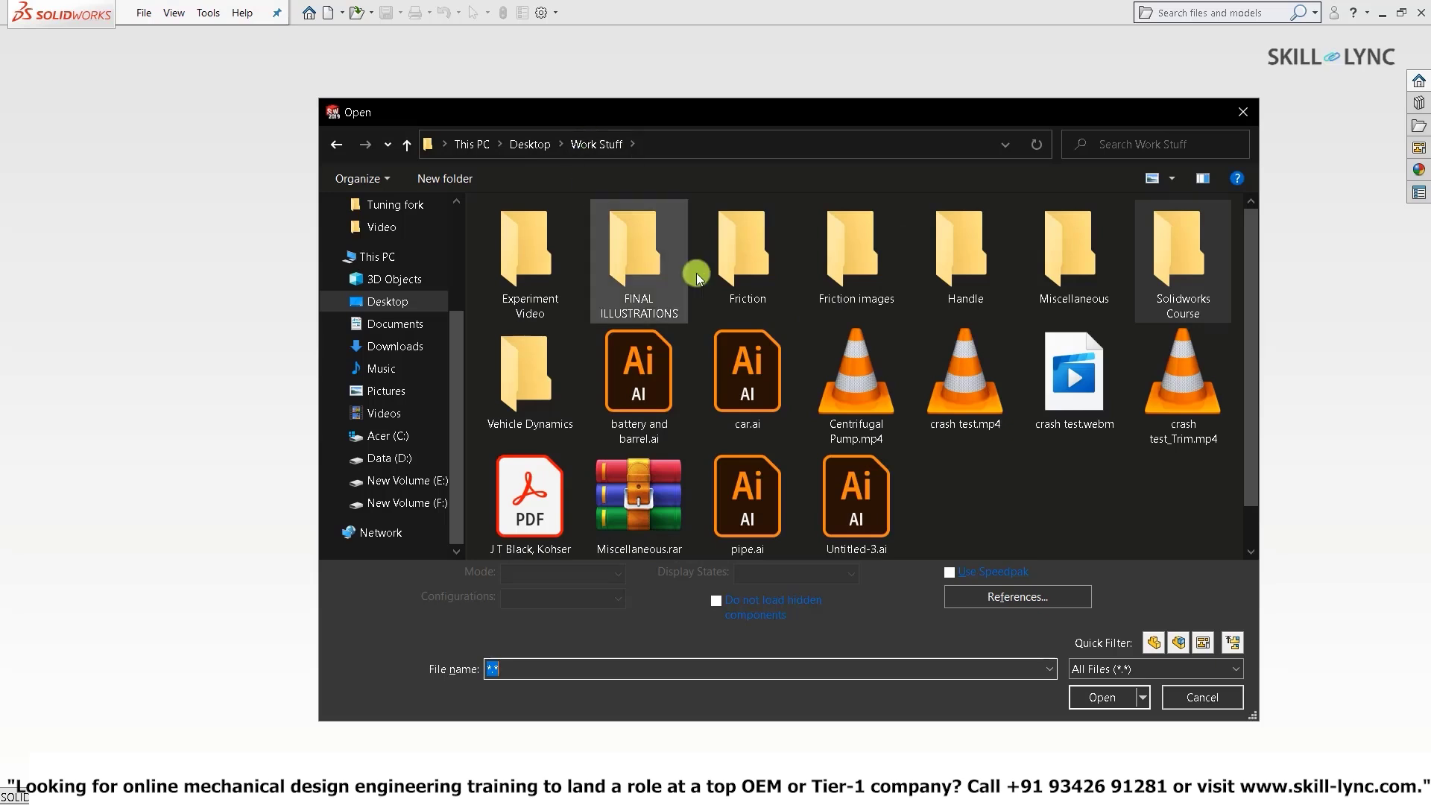
pyautogui.doubleClick(928, 287)
pyautogui.click(543, 235)
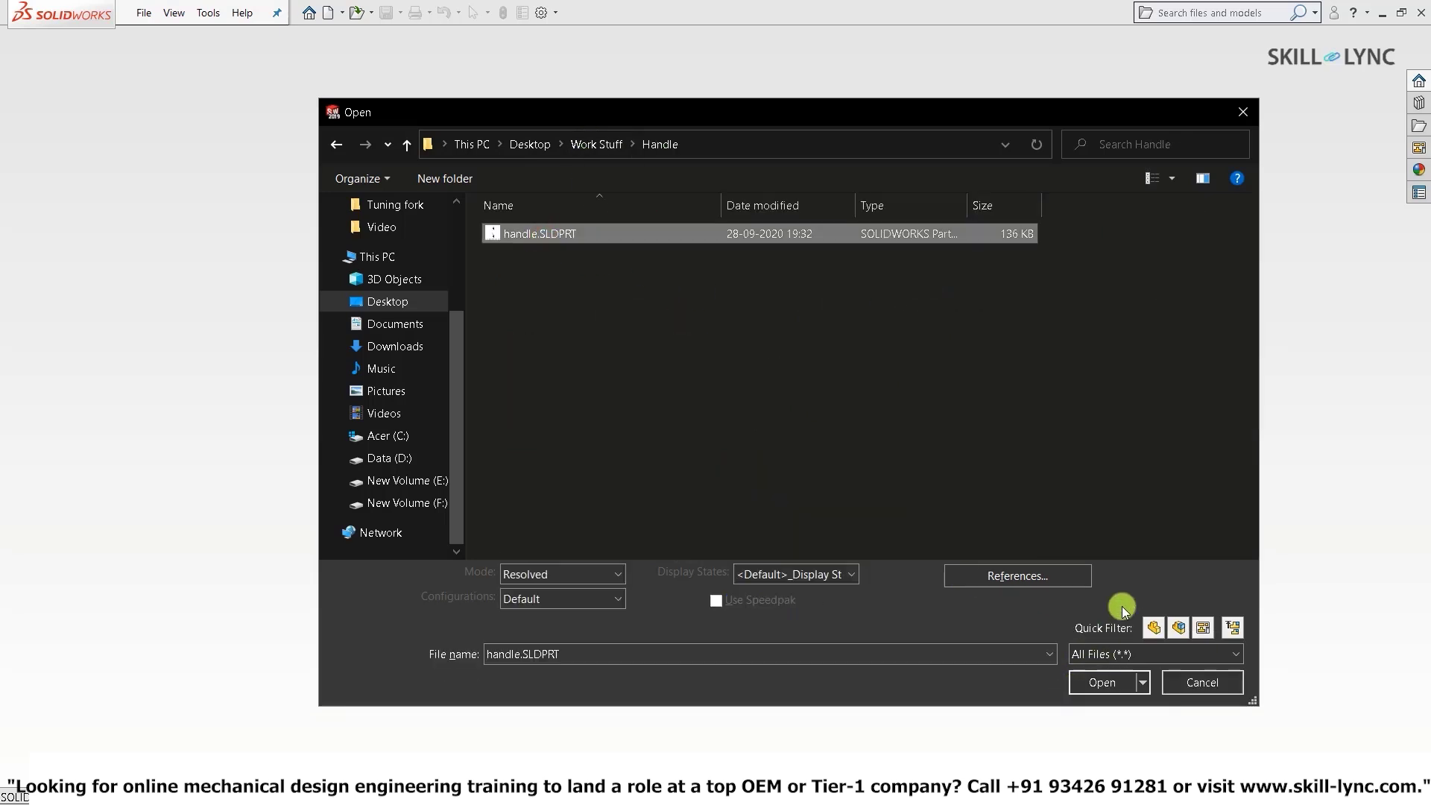
pyautogui.click(1116, 685)
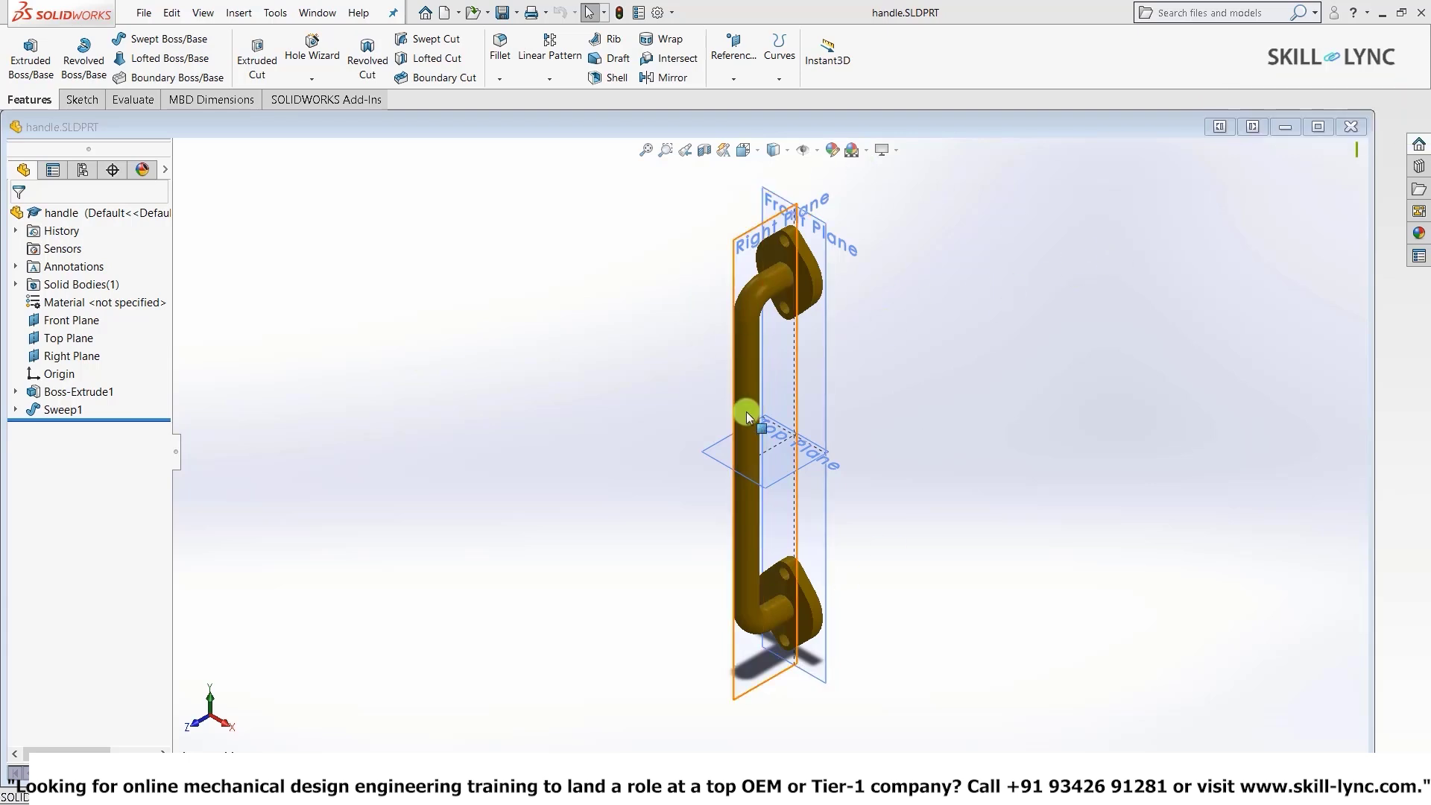
pyautogui.click(1323, 132)
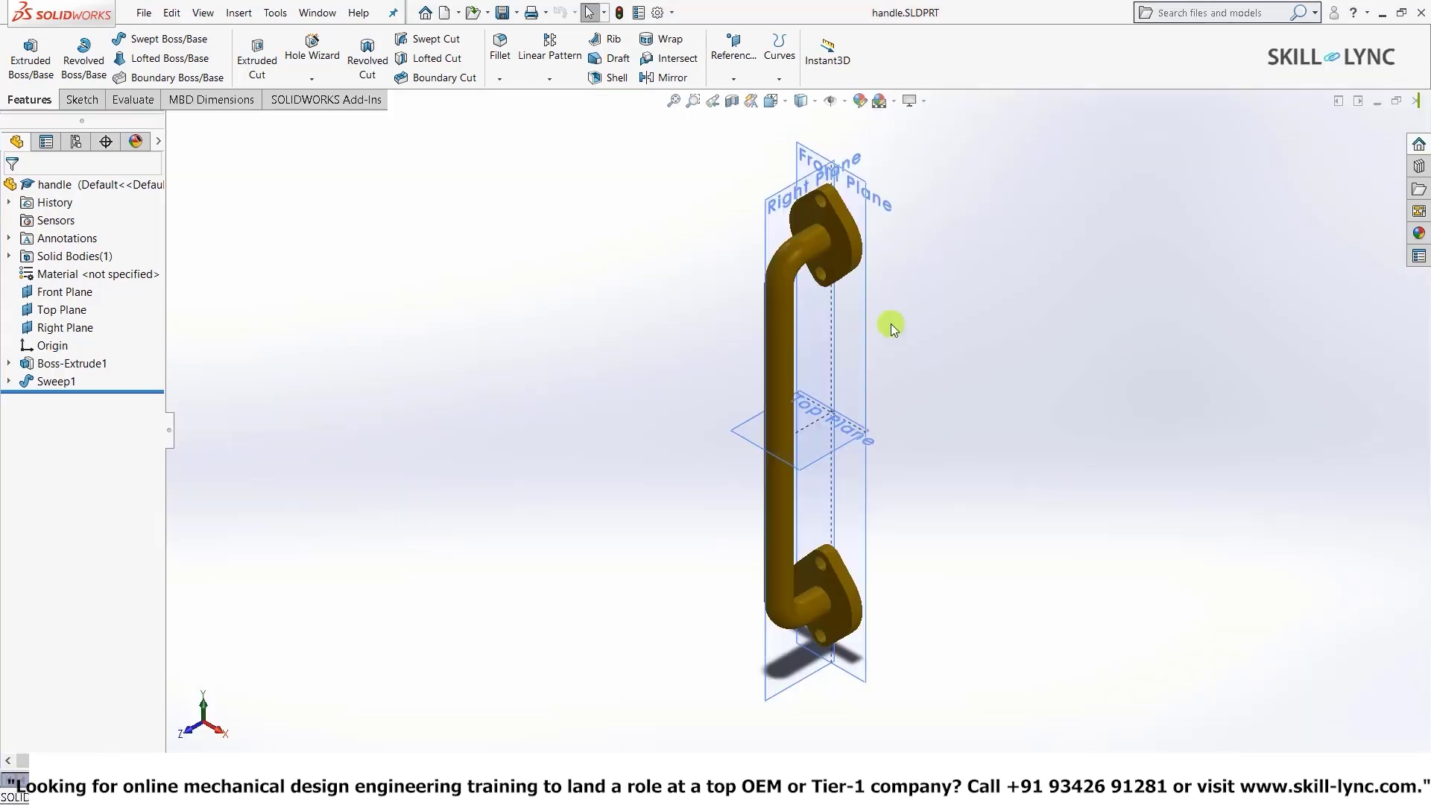
# Examine the handle's front, top and right planes, its origin, and the unit systems available for the document.
pyautogui.click(53, 297)
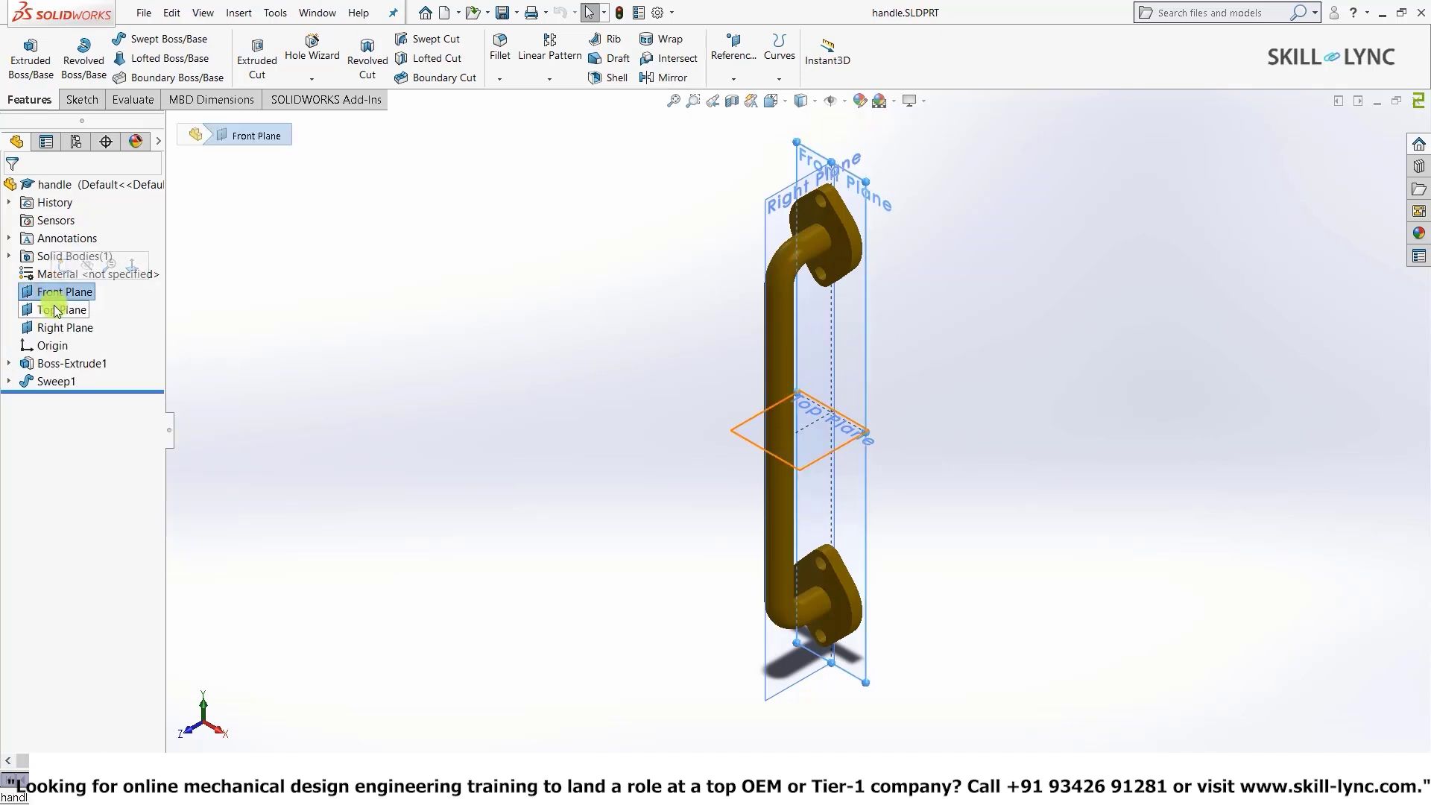
pyautogui.click(56, 310)
pyautogui.click(56, 328)
pyautogui.click(54, 345)
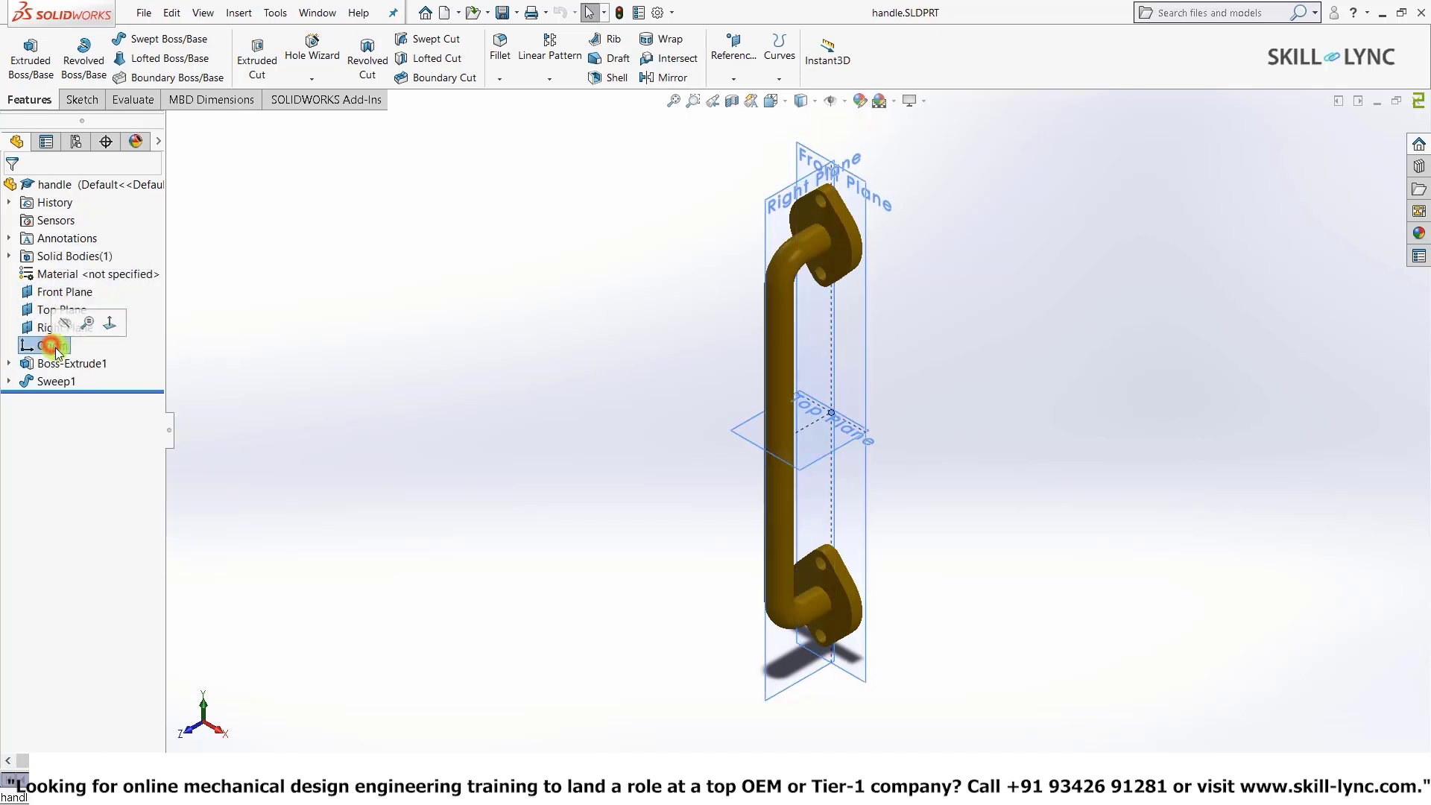
pyautogui.click(472, 442)
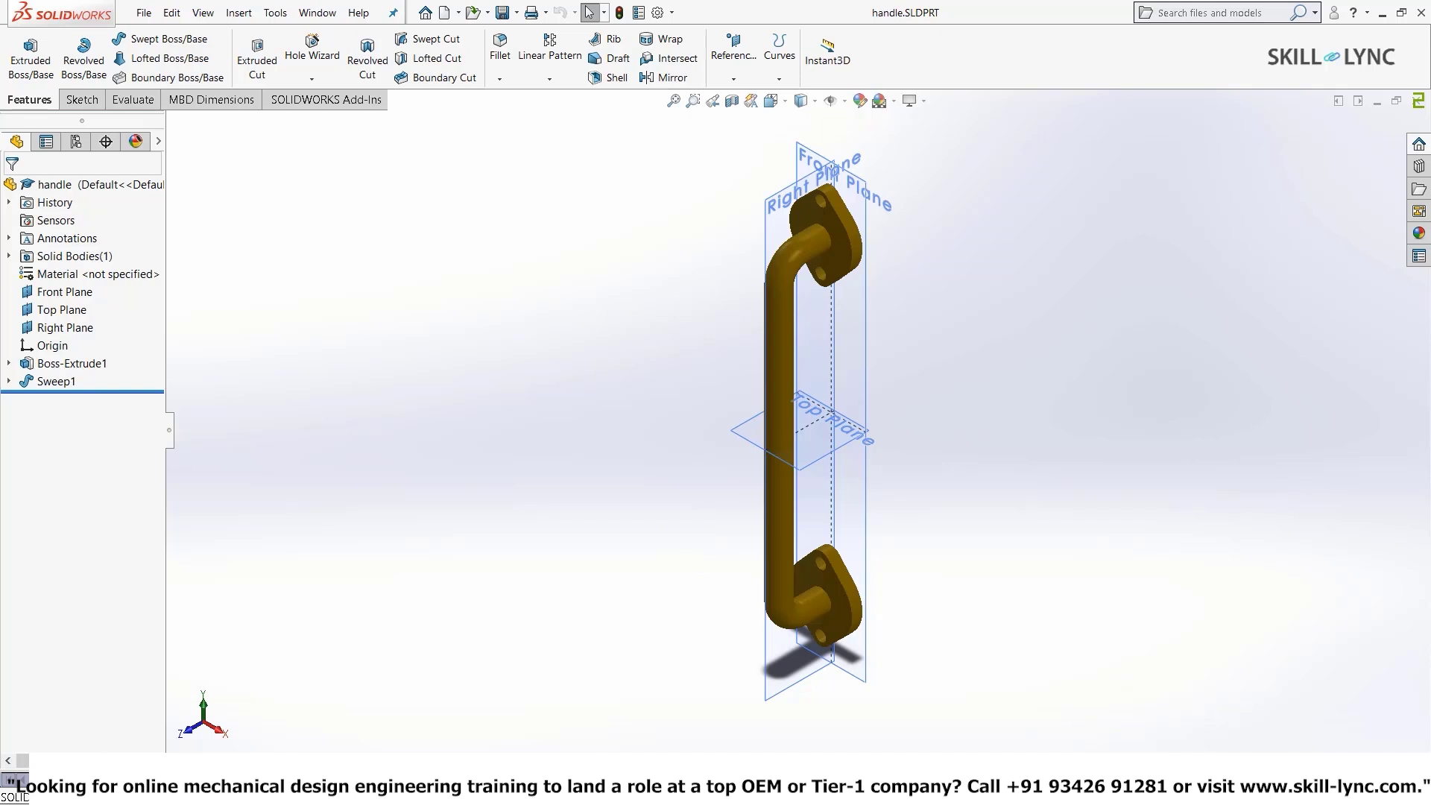
pyautogui.click(1334, 797)
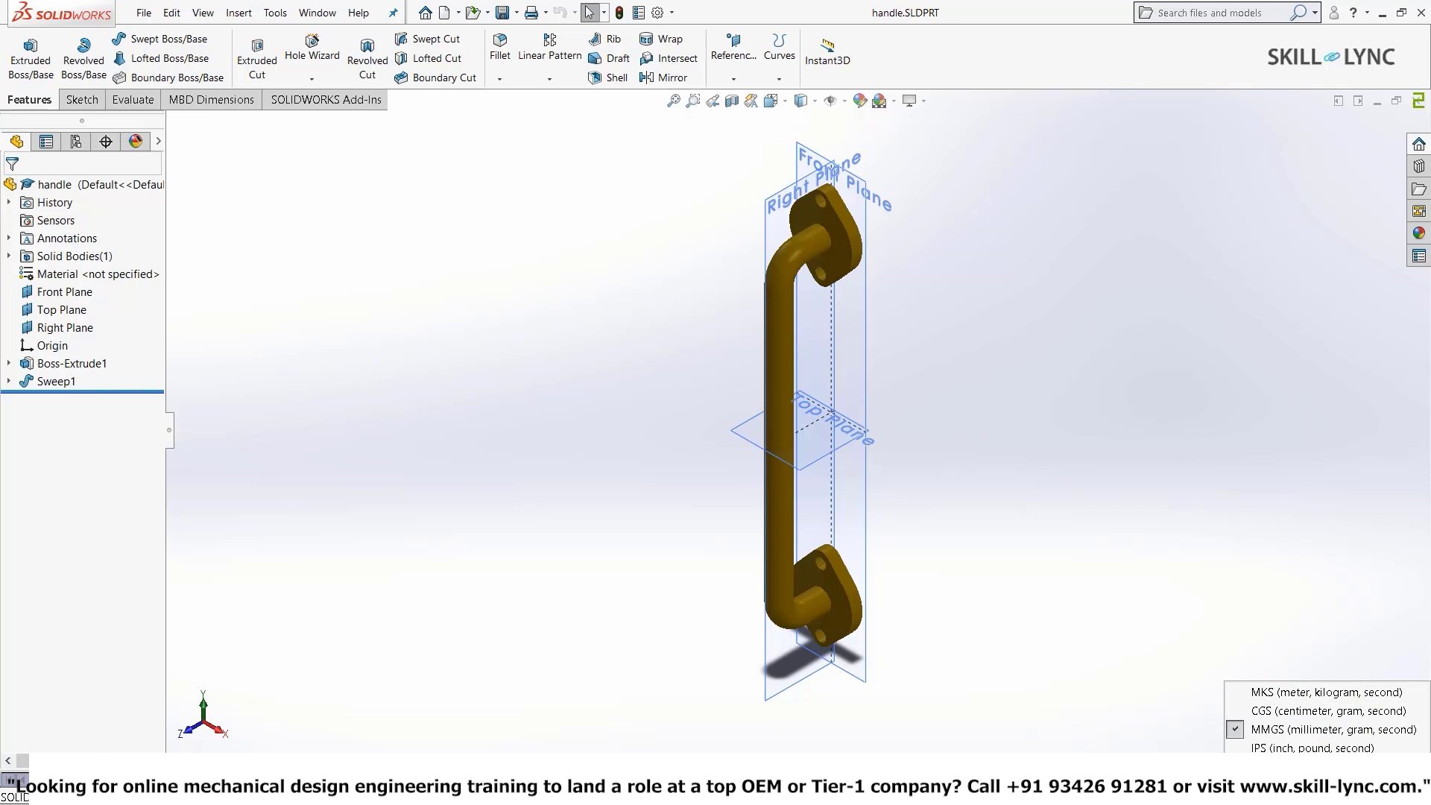
pyautogui.click(1053, 553)
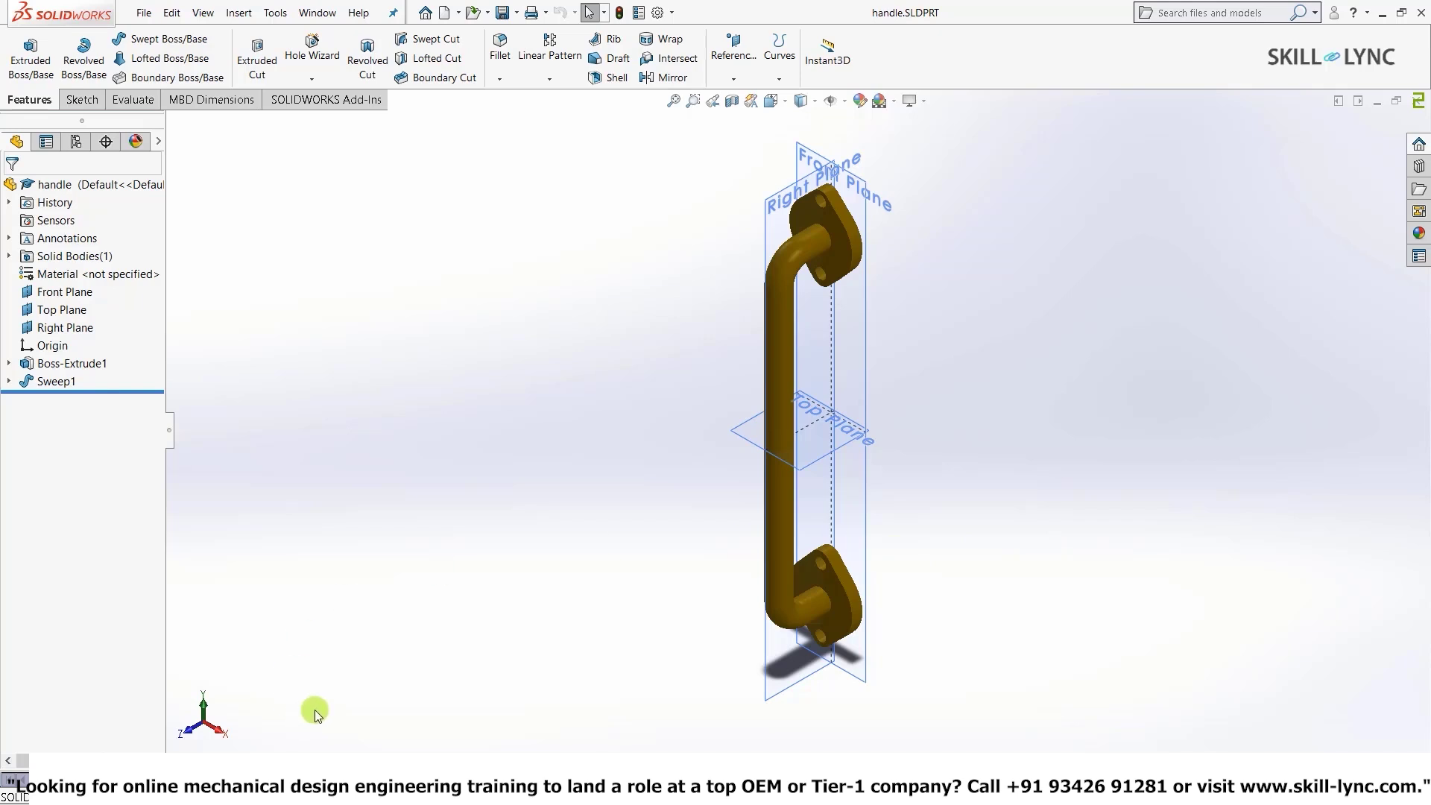
pyautogui.click(360, 680)
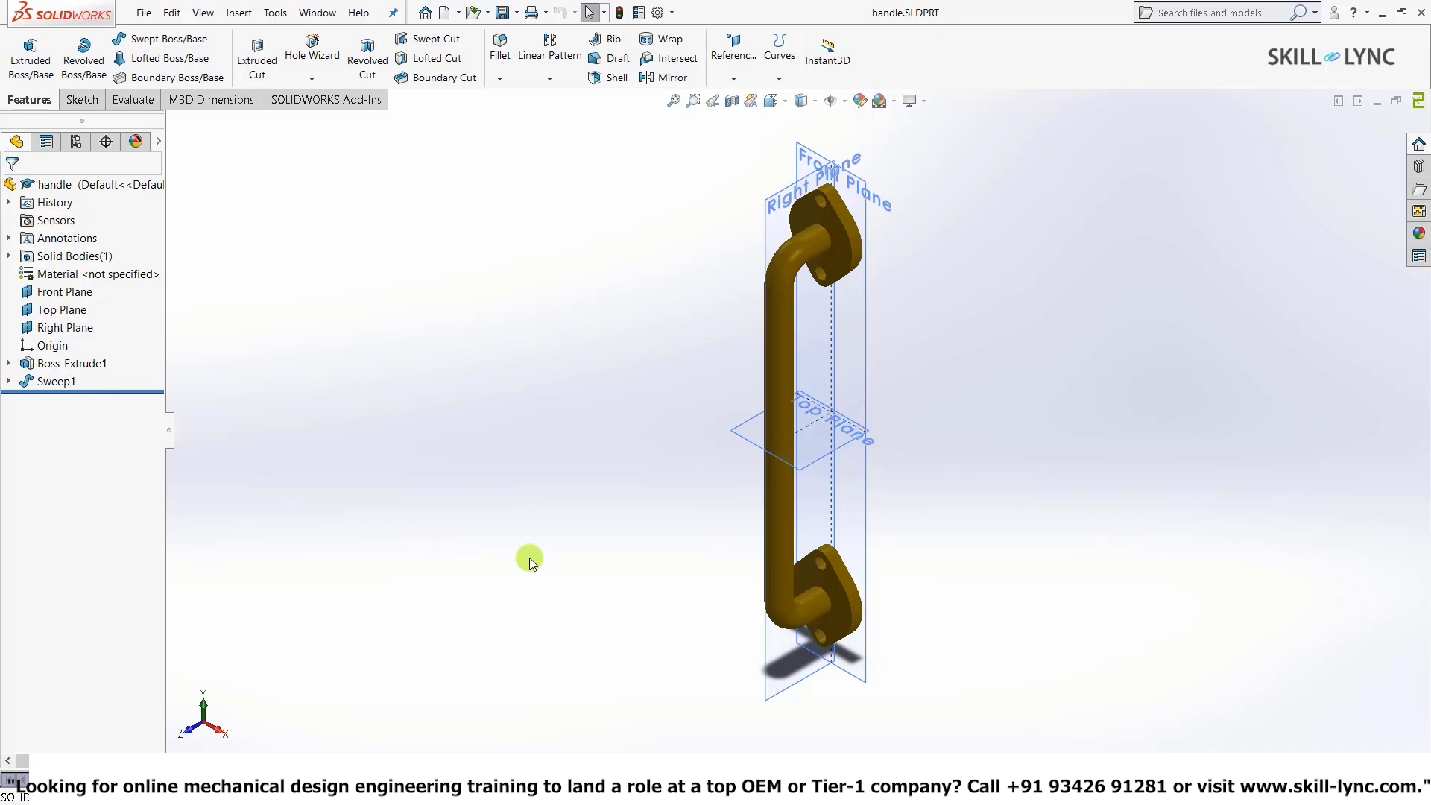
pyautogui.click(59, 292)
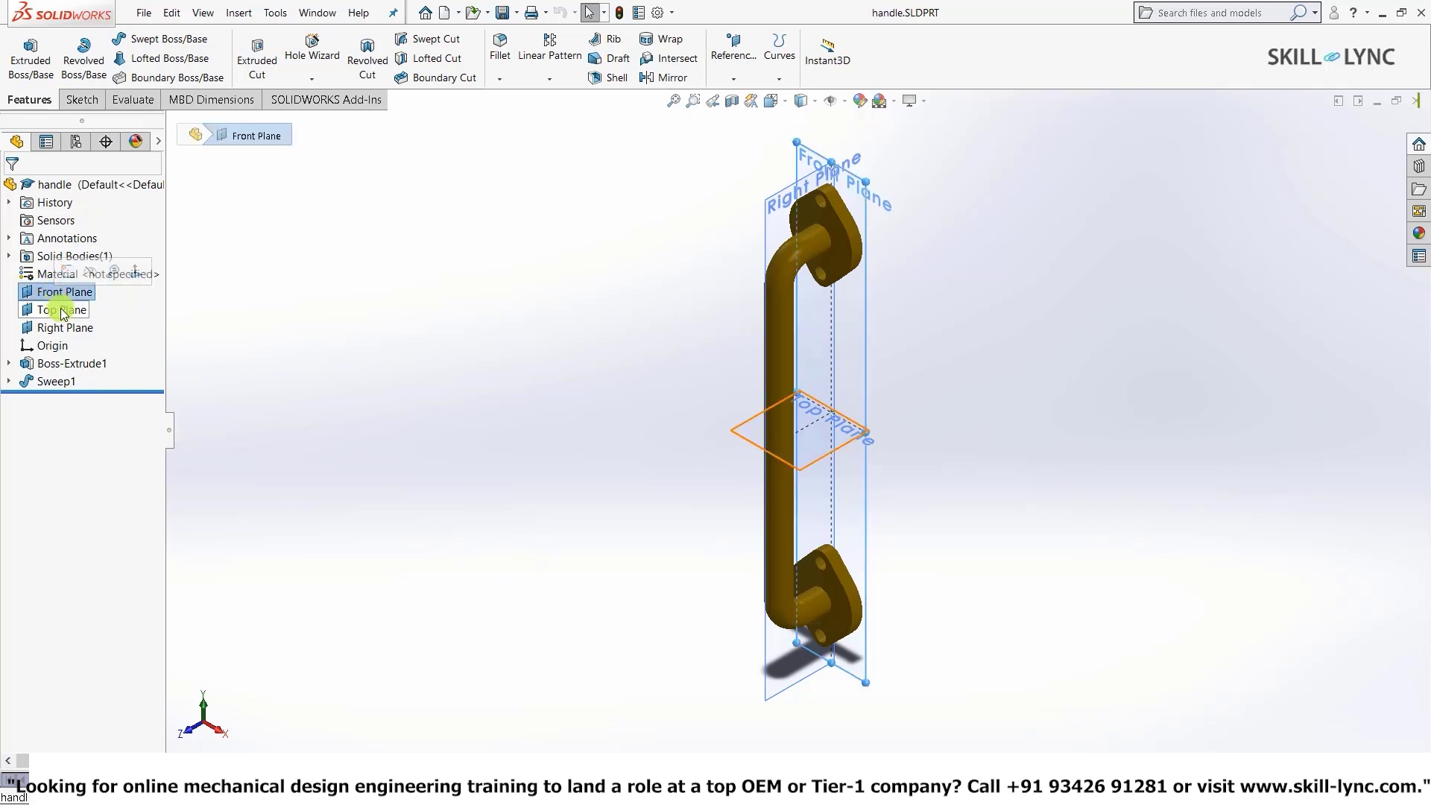
pyautogui.click(63, 311)
pyautogui.click(68, 331)
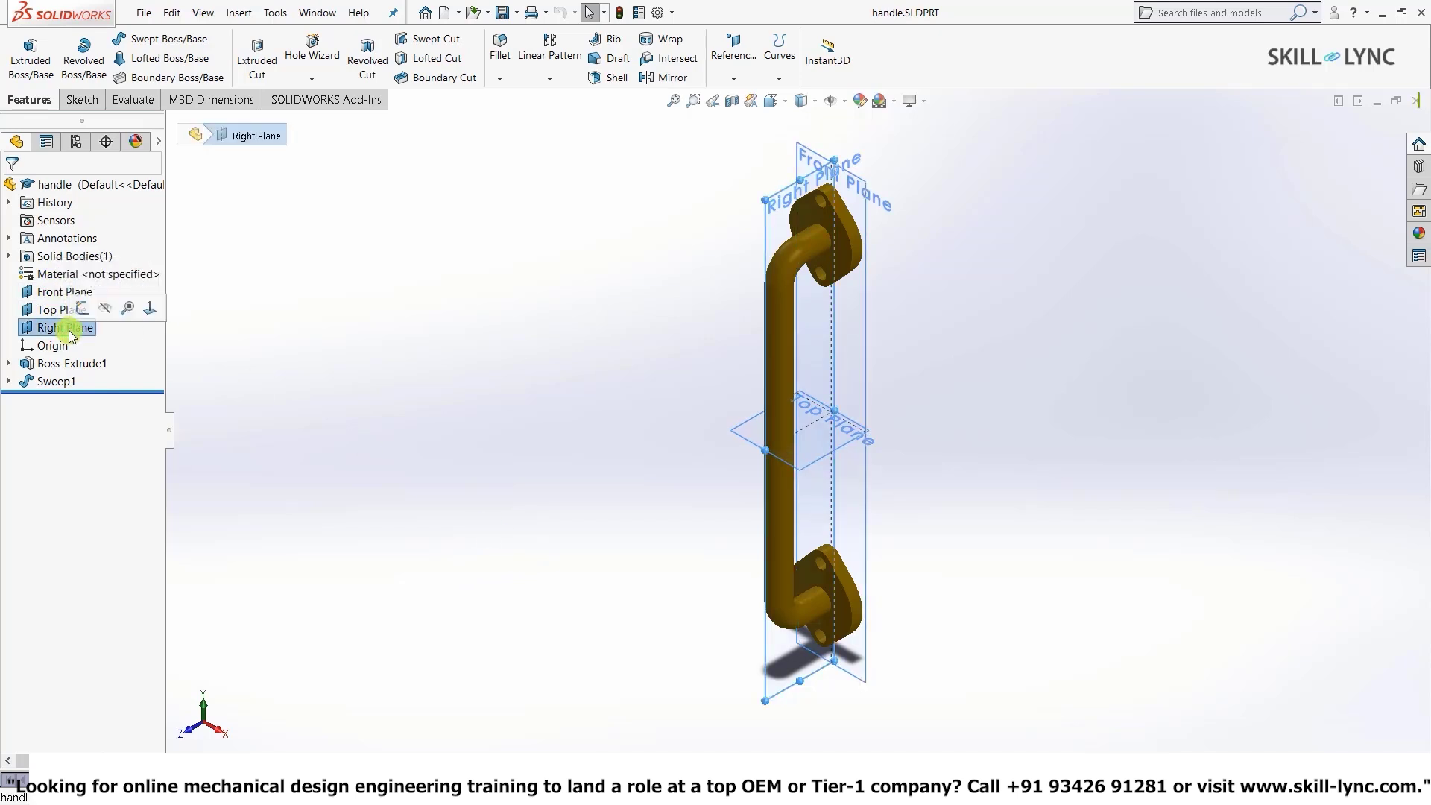
pyautogui.click(212, 388)
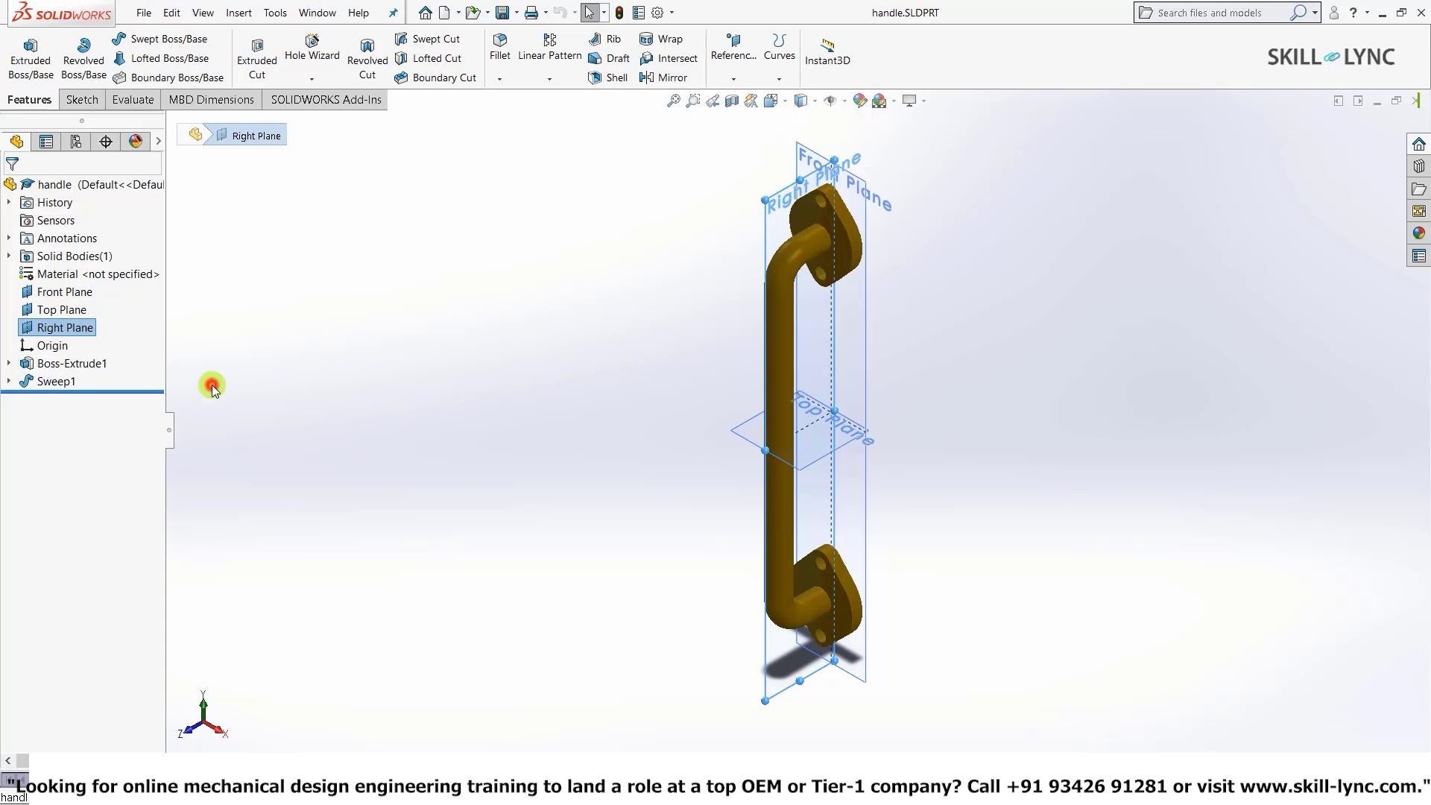
pyautogui.click(212, 385)
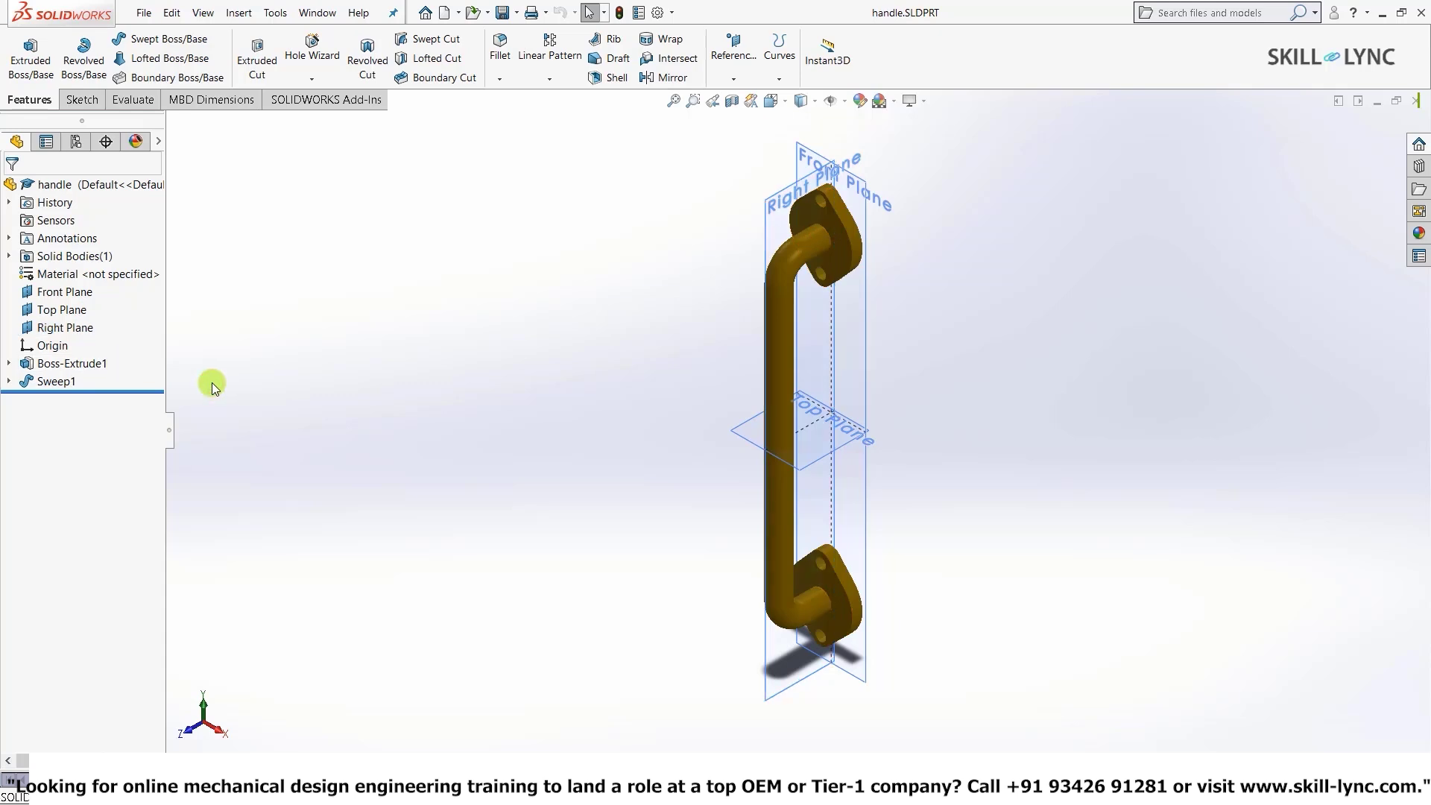
# Hide the Front Plane of the handle part.
pyautogui.click(51, 297)
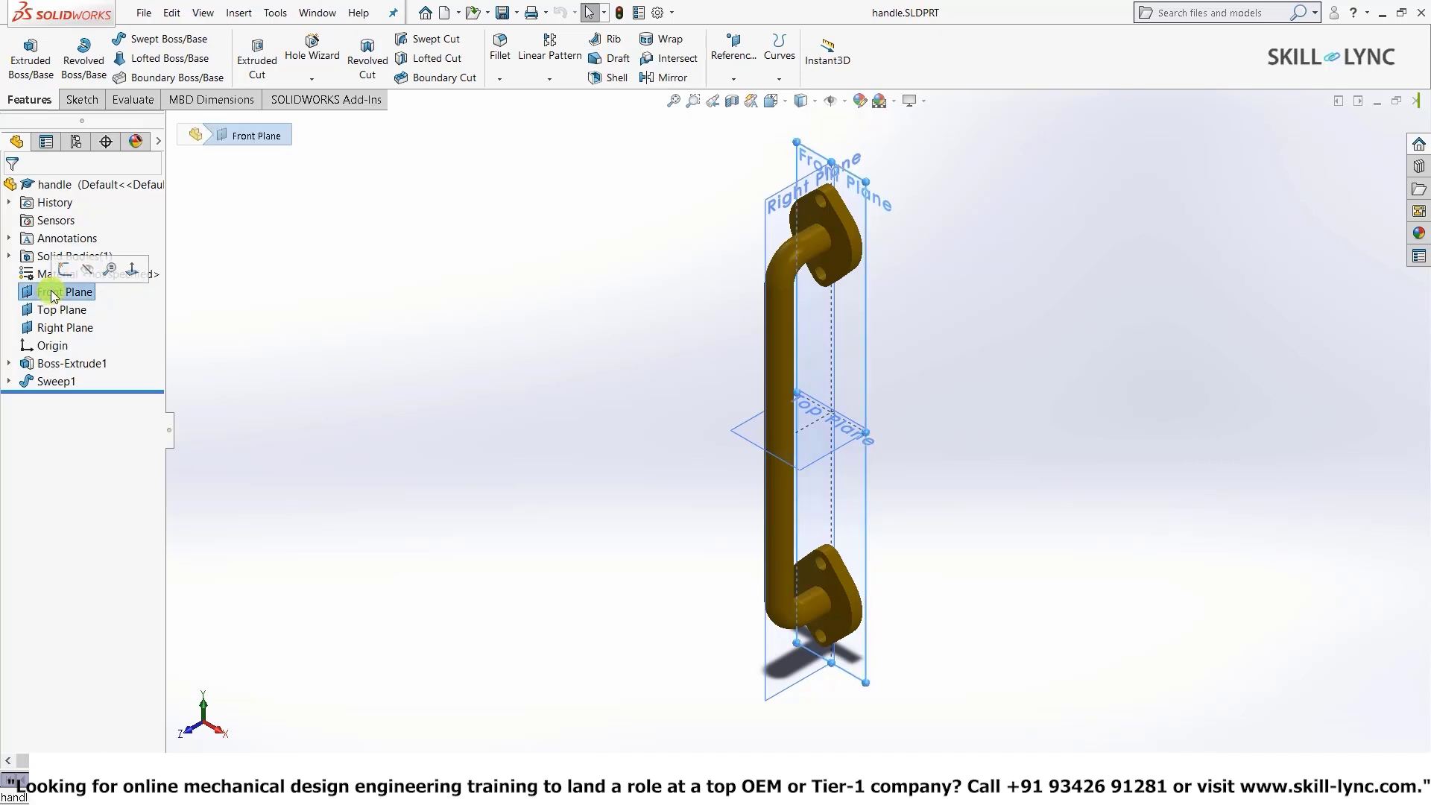
pyautogui.rightClick(53, 296)
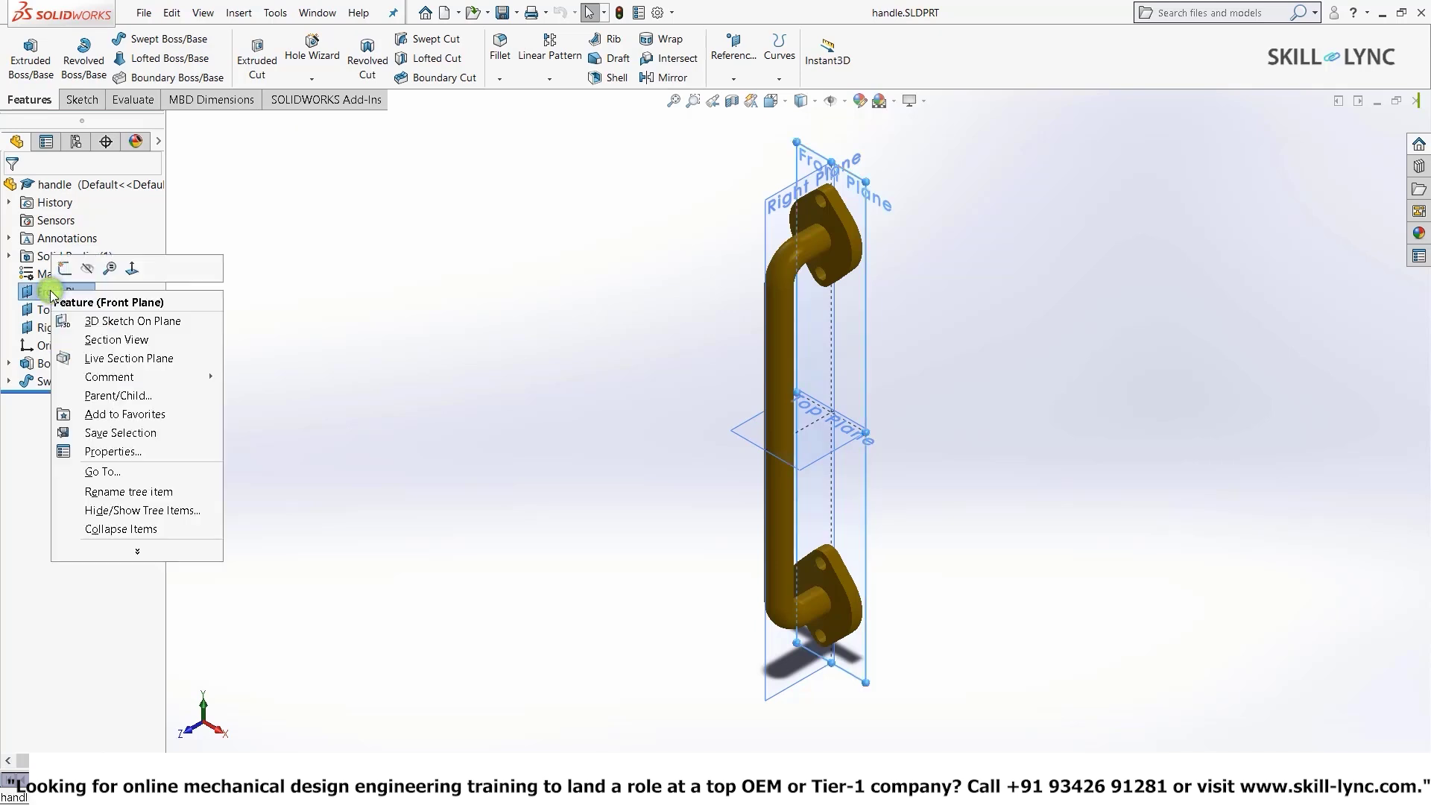
pyautogui.click(87, 273)
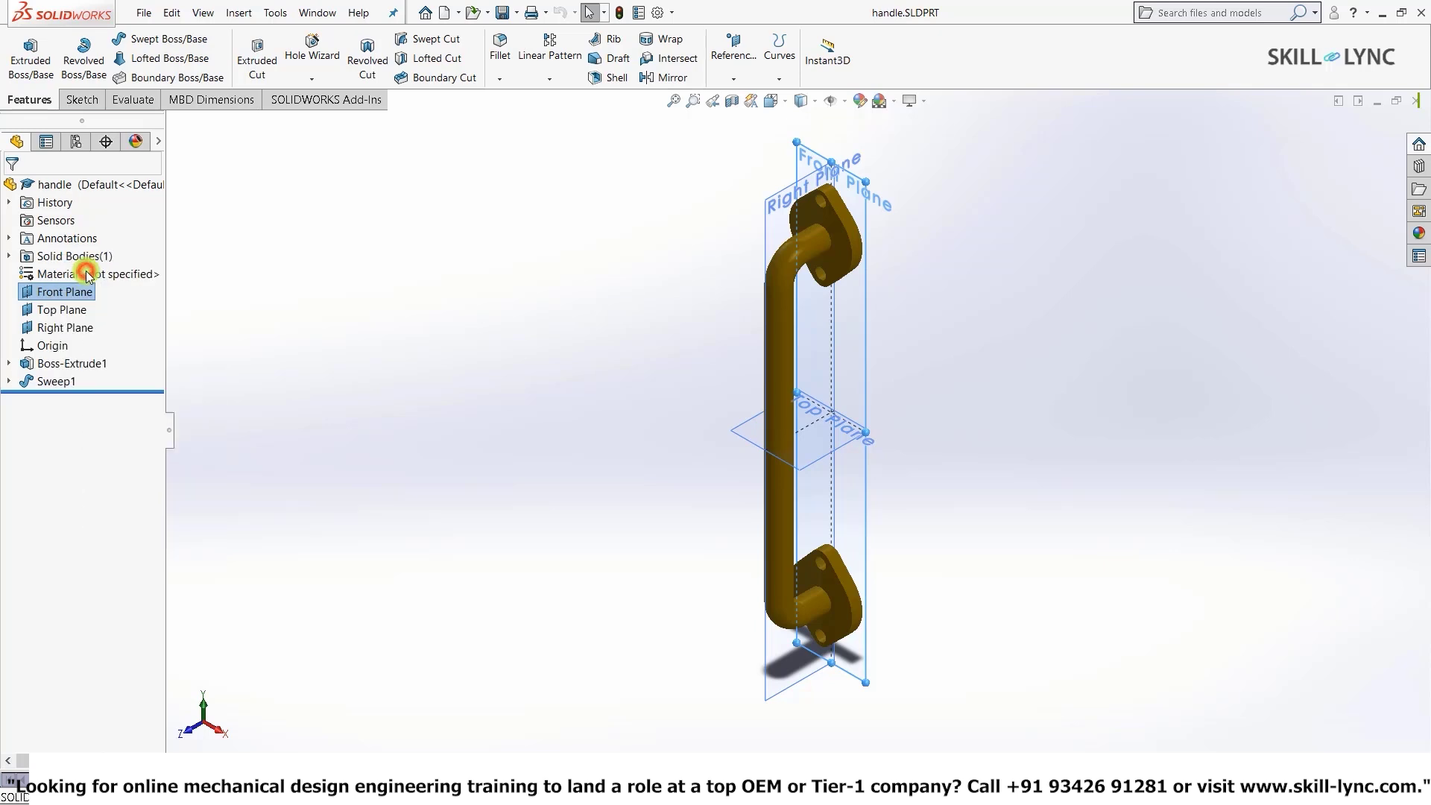
pyautogui.click(367, 294)
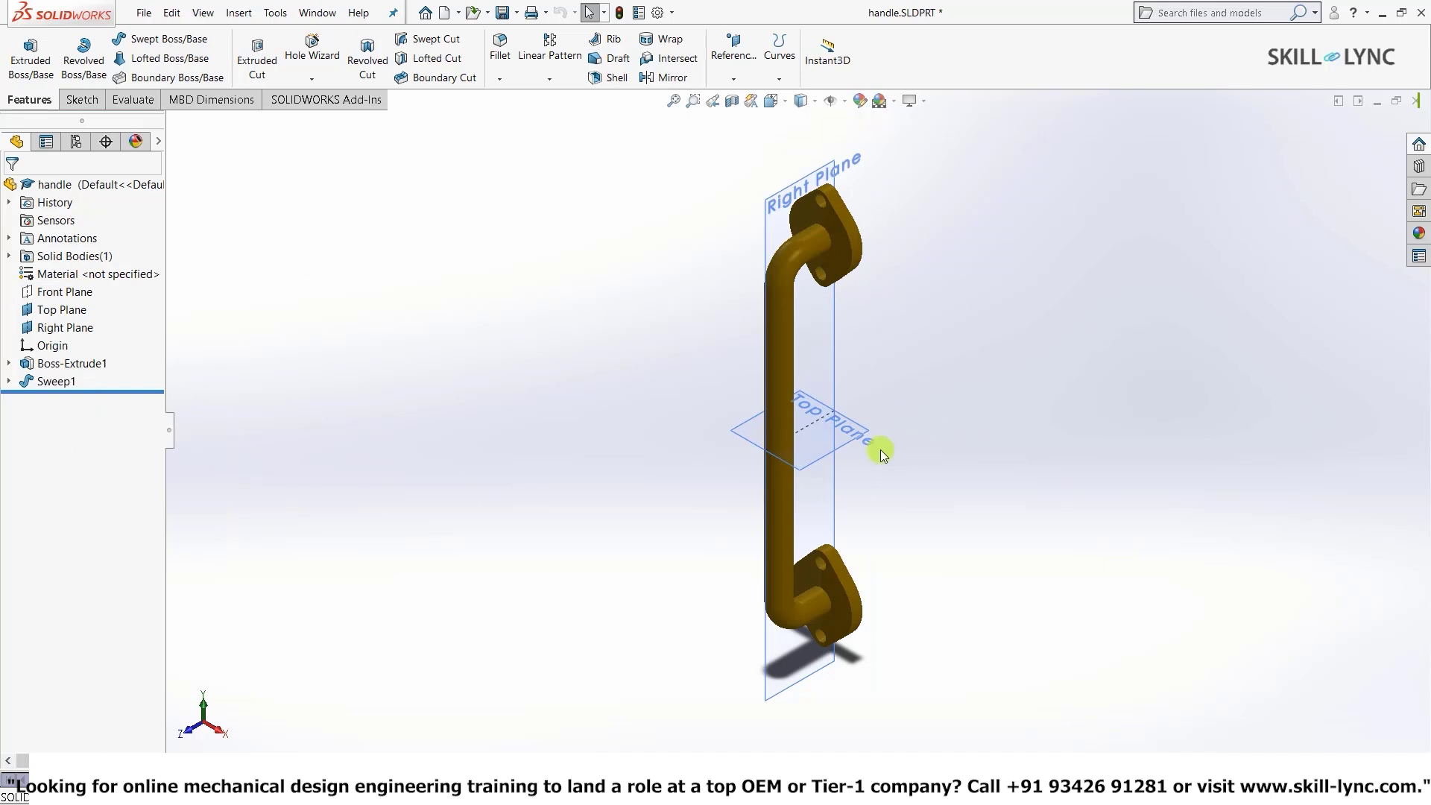
# Show the hidden Front Plane of the handle part again.
pyautogui.click(39, 295)
pyautogui.rightClick(39, 295)
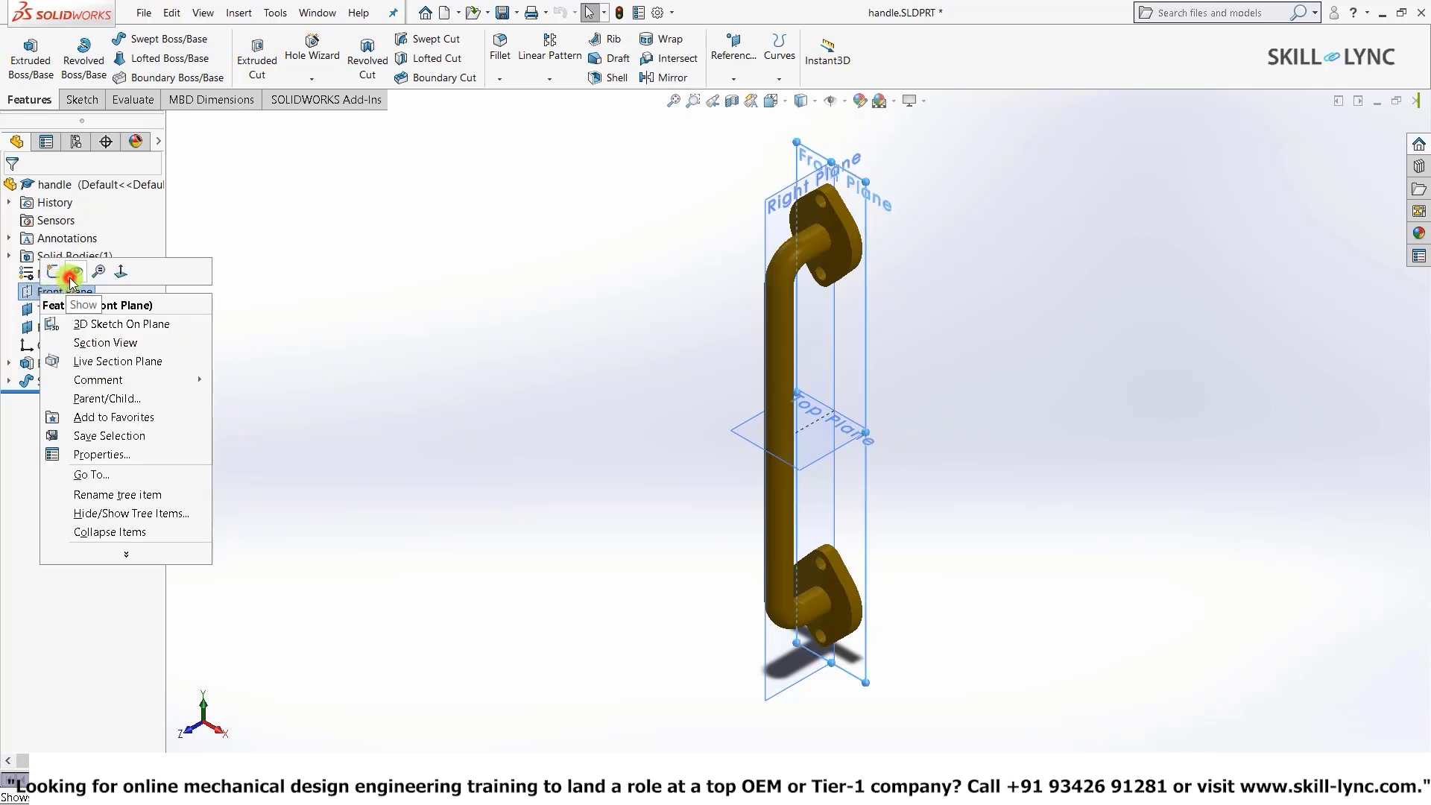
pyautogui.click(70, 278)
pyautogui.click(437, 321)
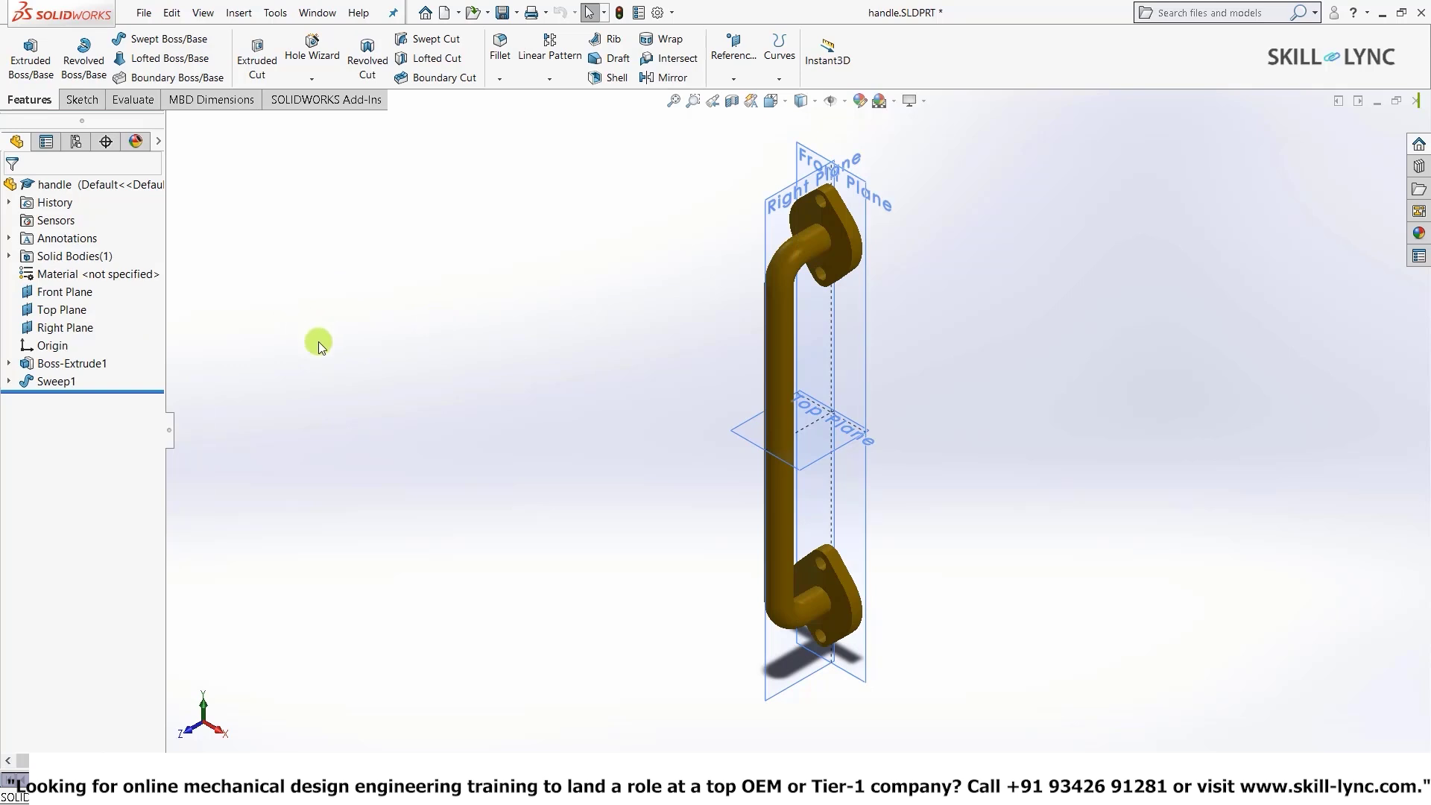
pyautogui.rightClick(52, 275)
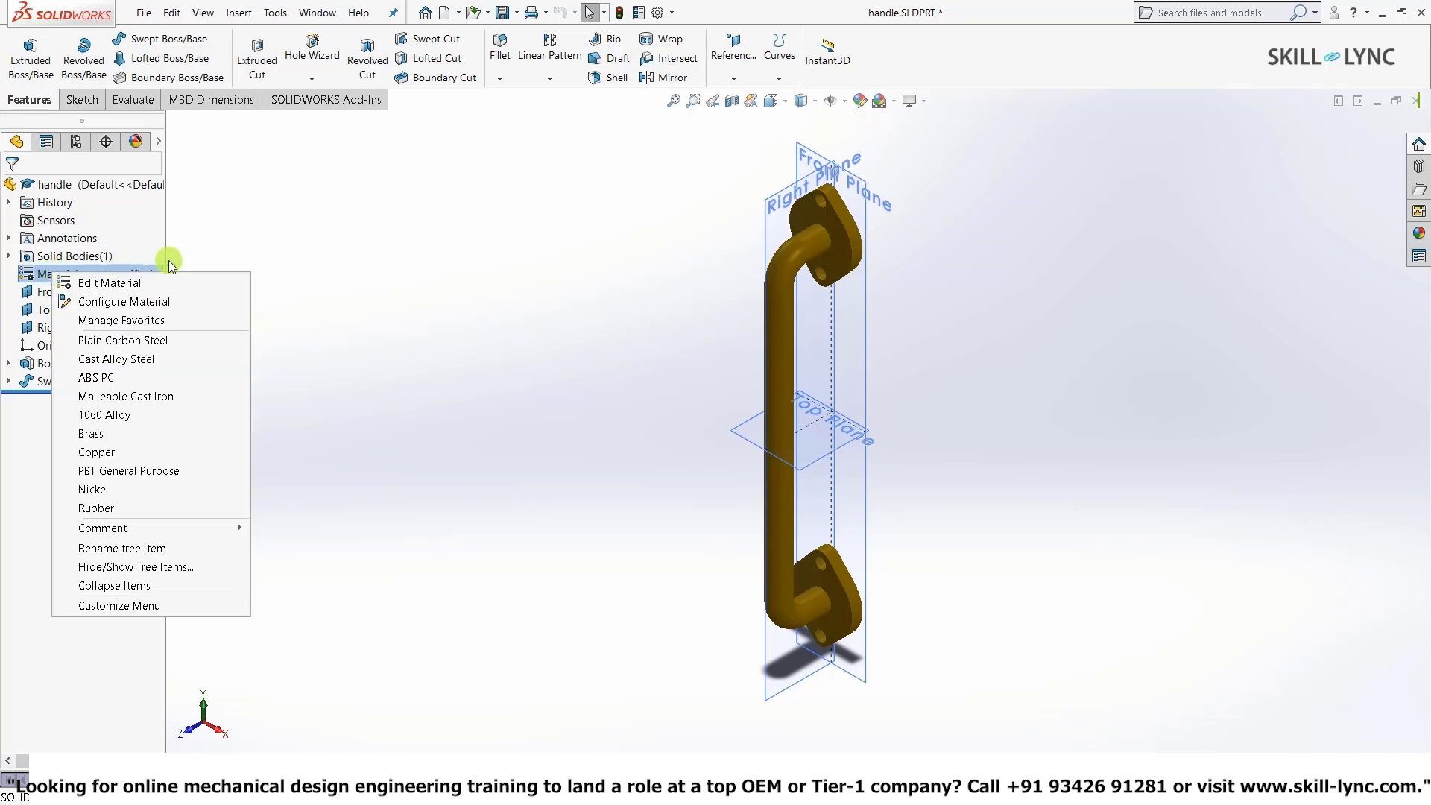
pyautogui.click(319, 292)
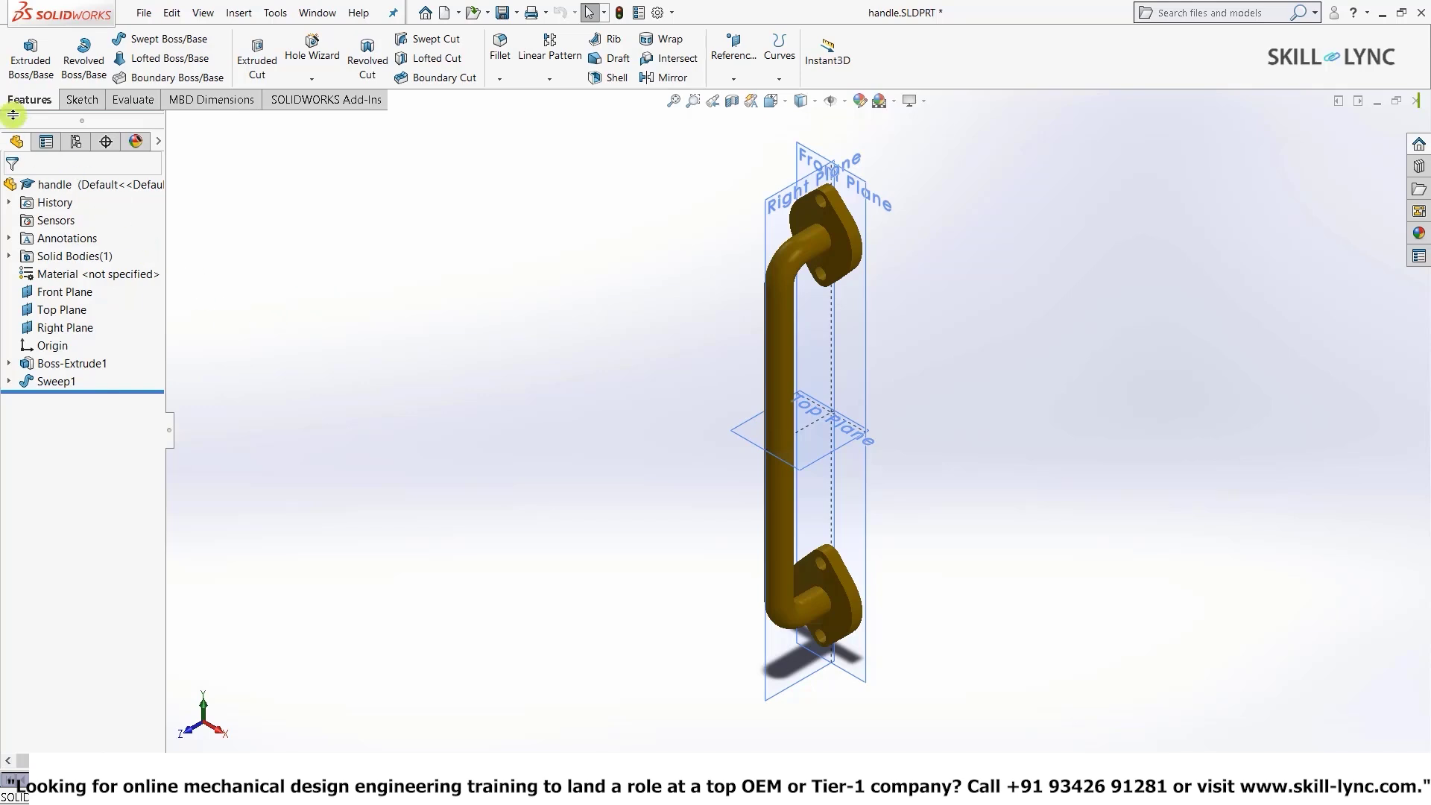
pyautogui.click(79, 102)
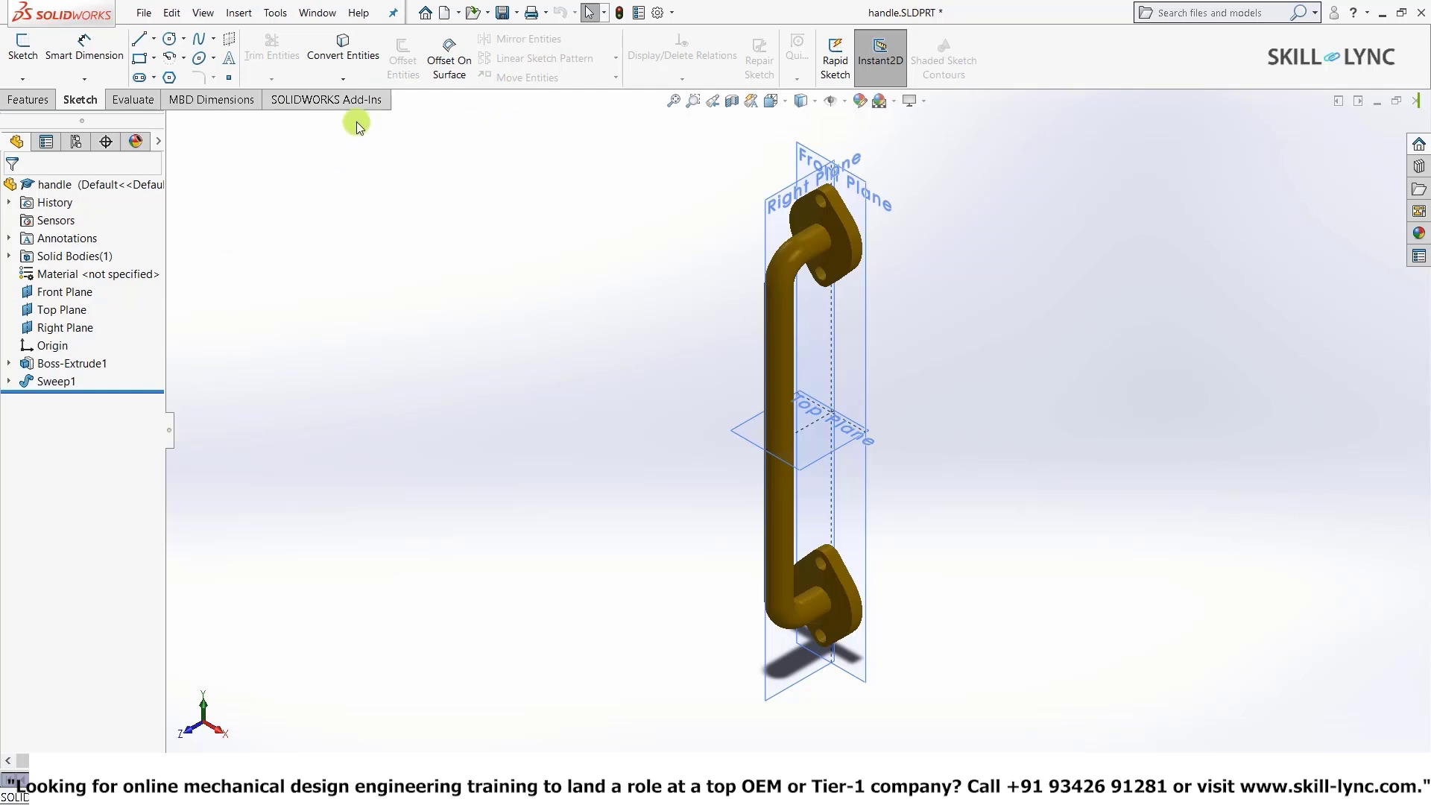
# Enable the SOLIDWORKS Simulation add-in and bring up its set of commands.
pyautogui.click(296, 105)
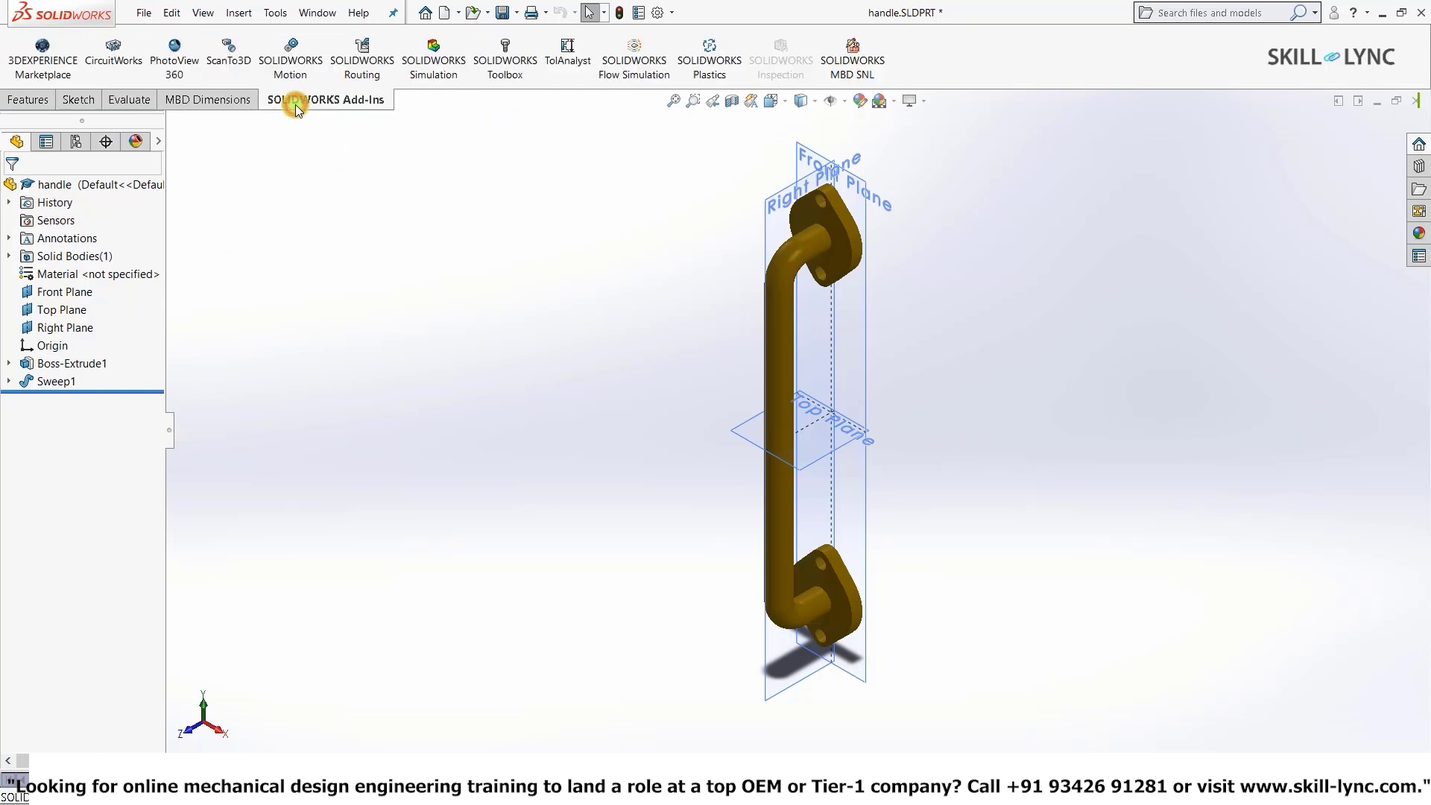
pyautogui.click(436, 62)
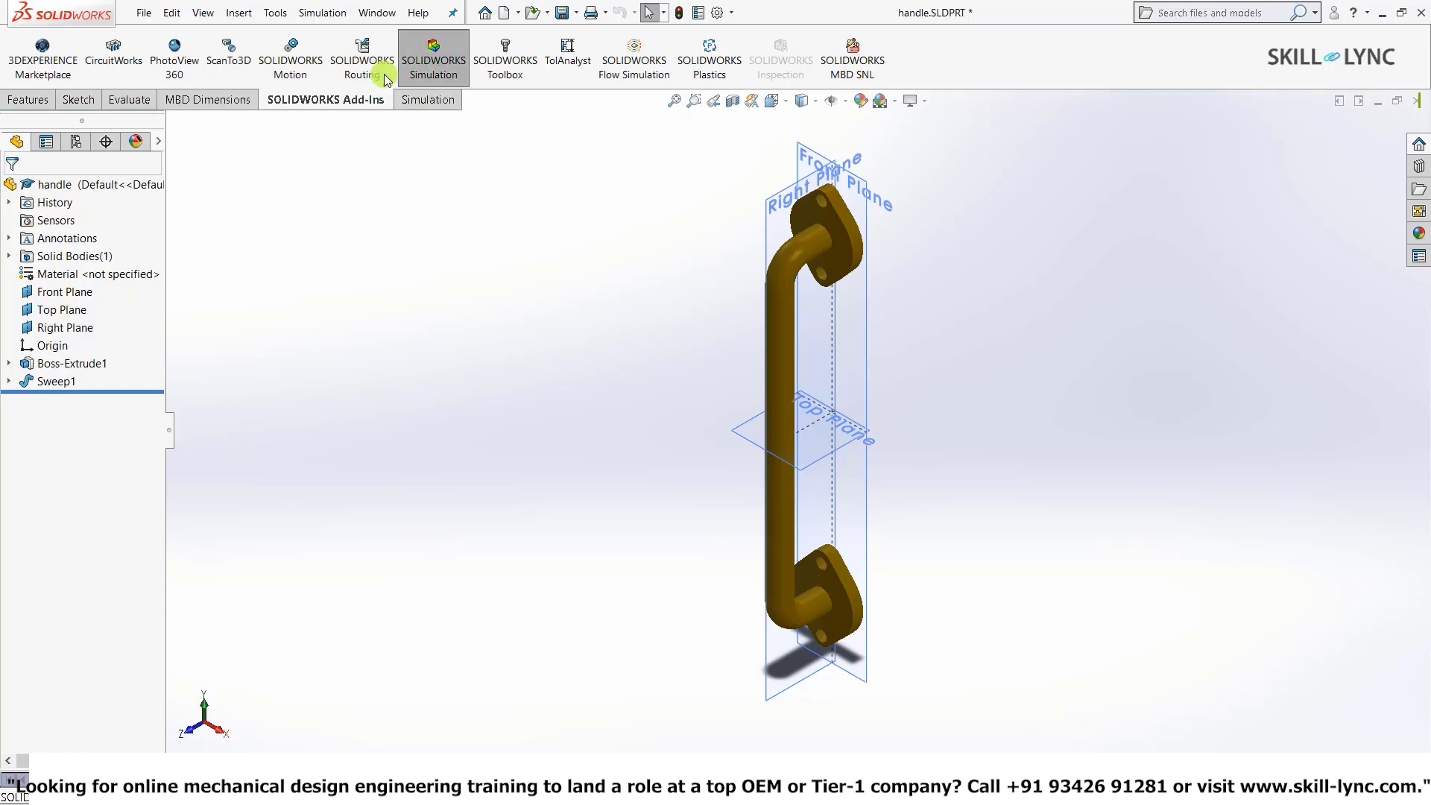
pyautogui.click(419, 104)
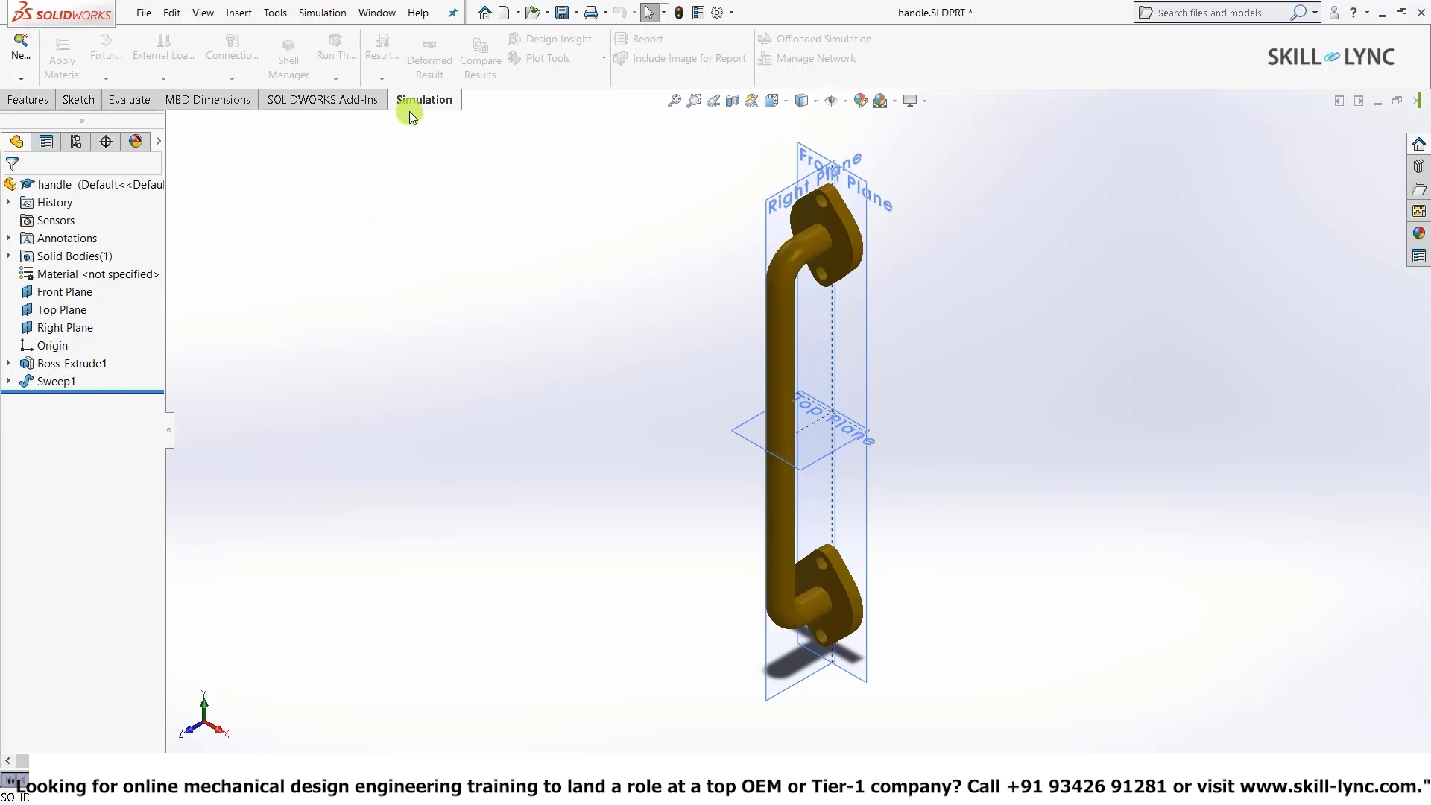
pyautogui.click(80, 100)
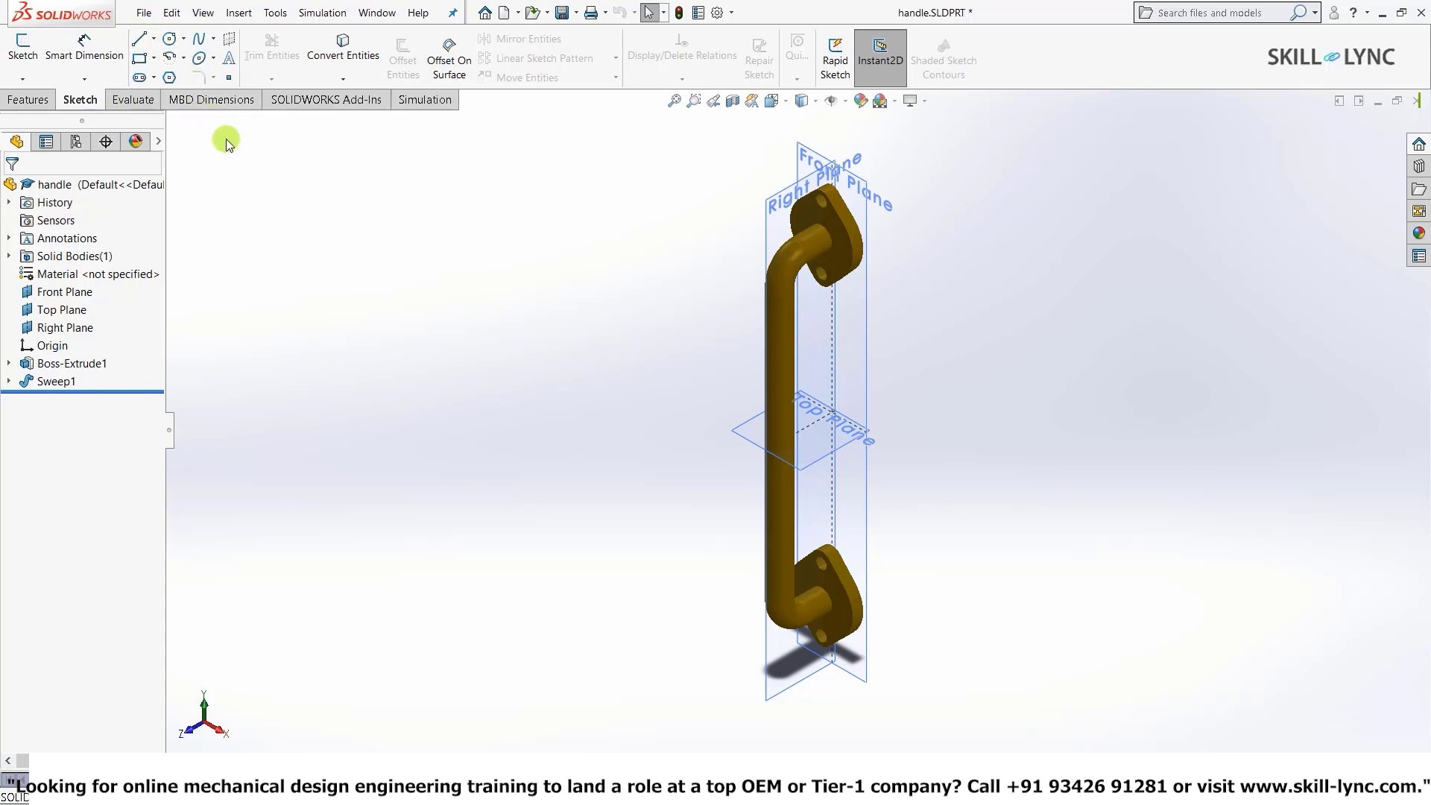
pyautogui.click(33, 101)
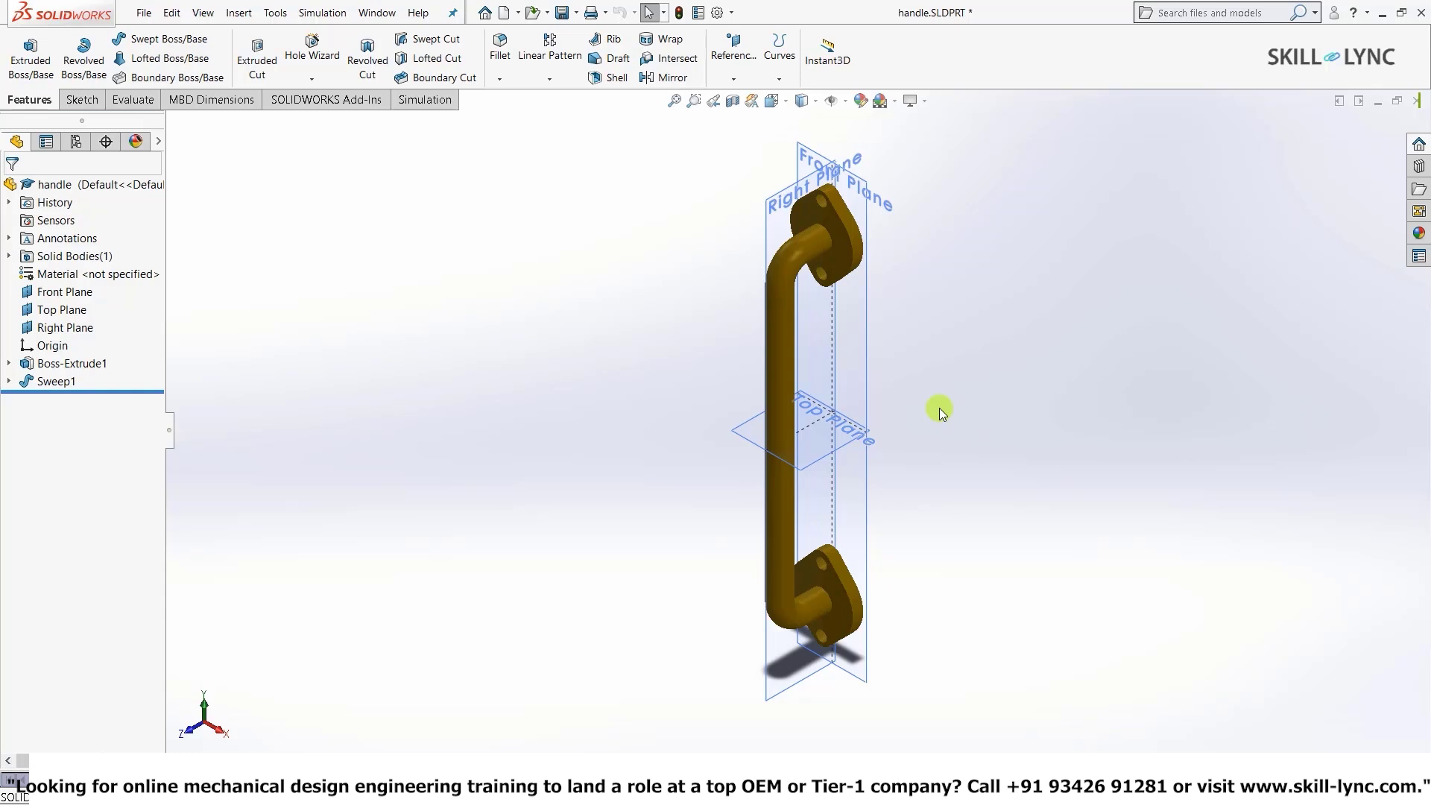
# Create a new Static simulation study for the handle part and name it "handle static".
pyautogui.click(432, 103)
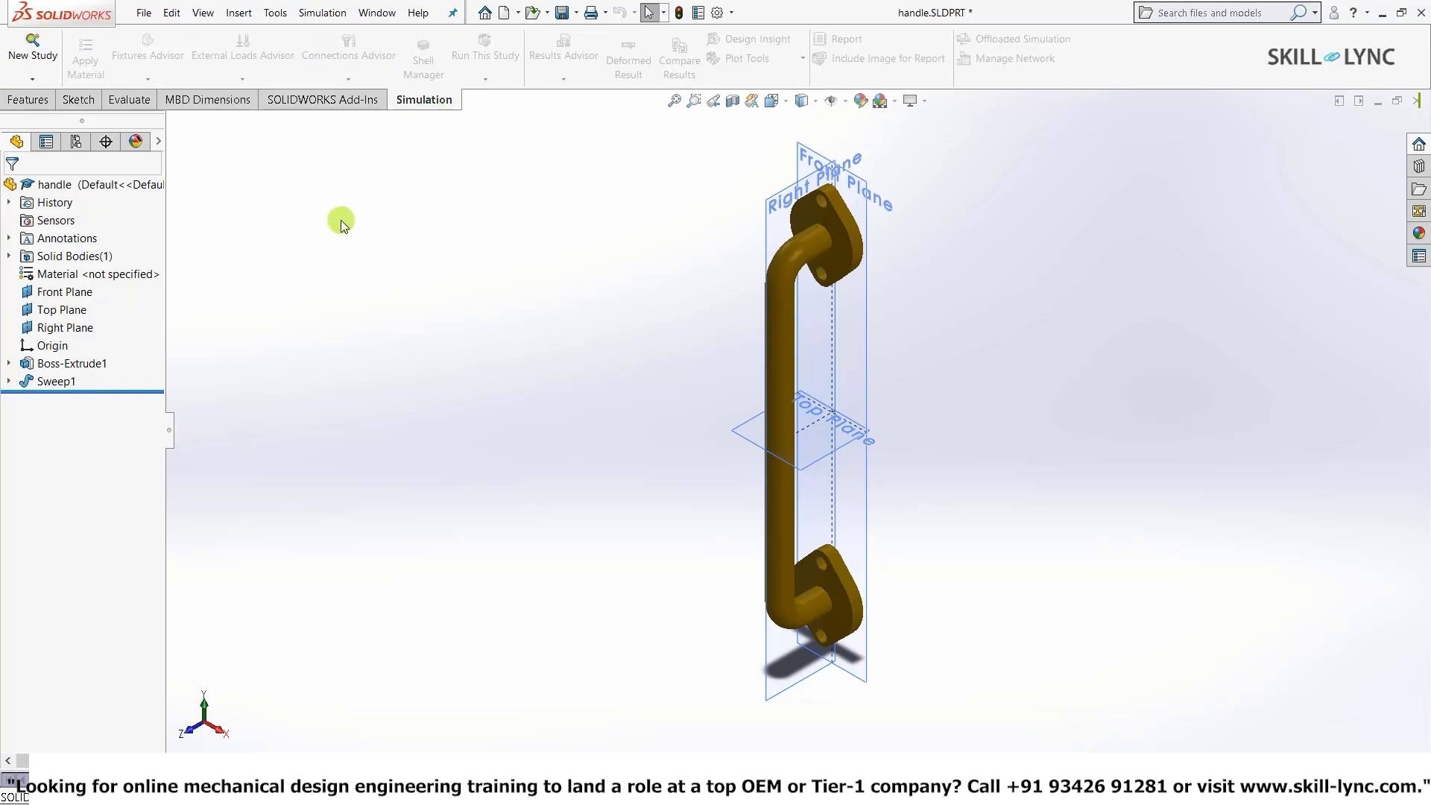
pyautogui.click(32, 52)
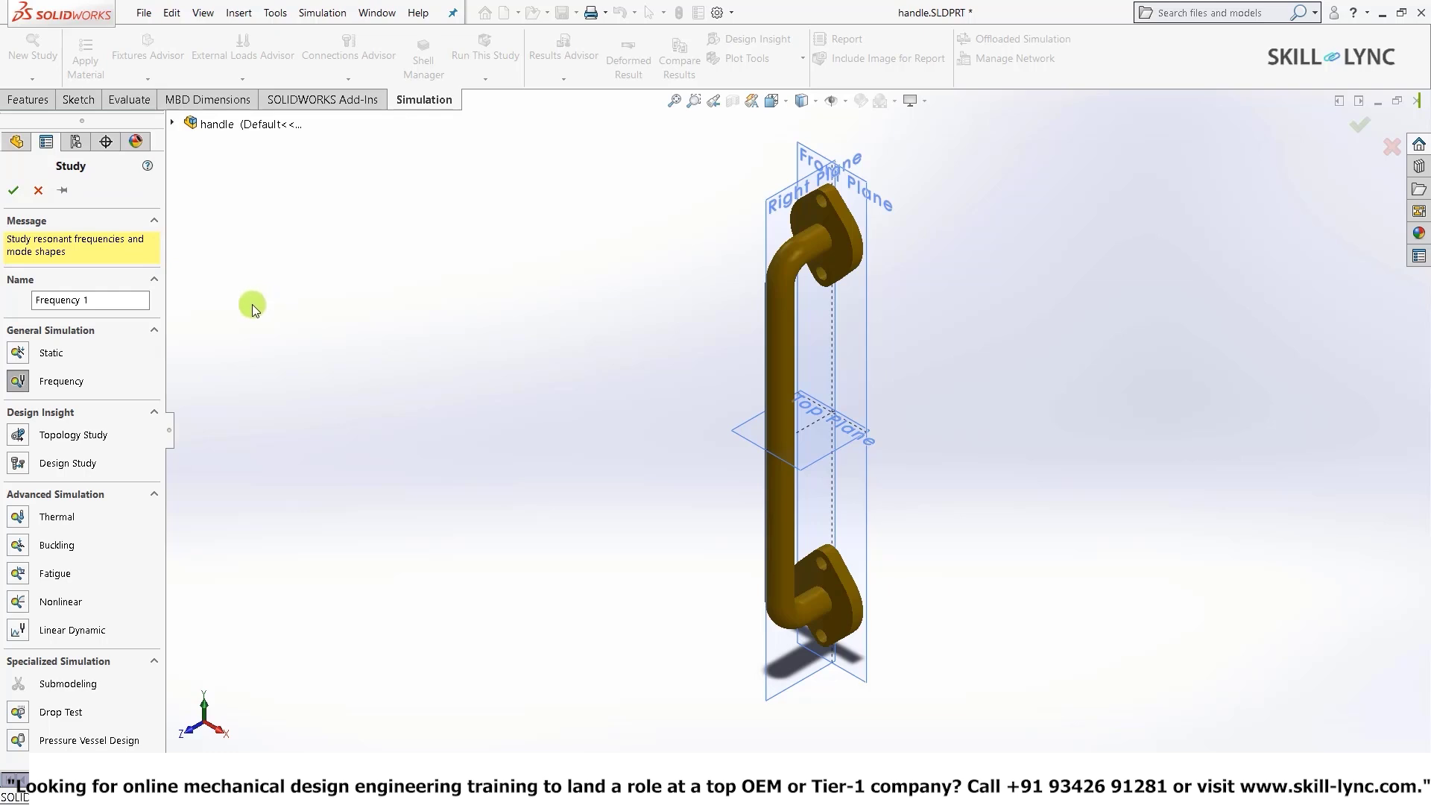
pyautogui.click(20, 361)
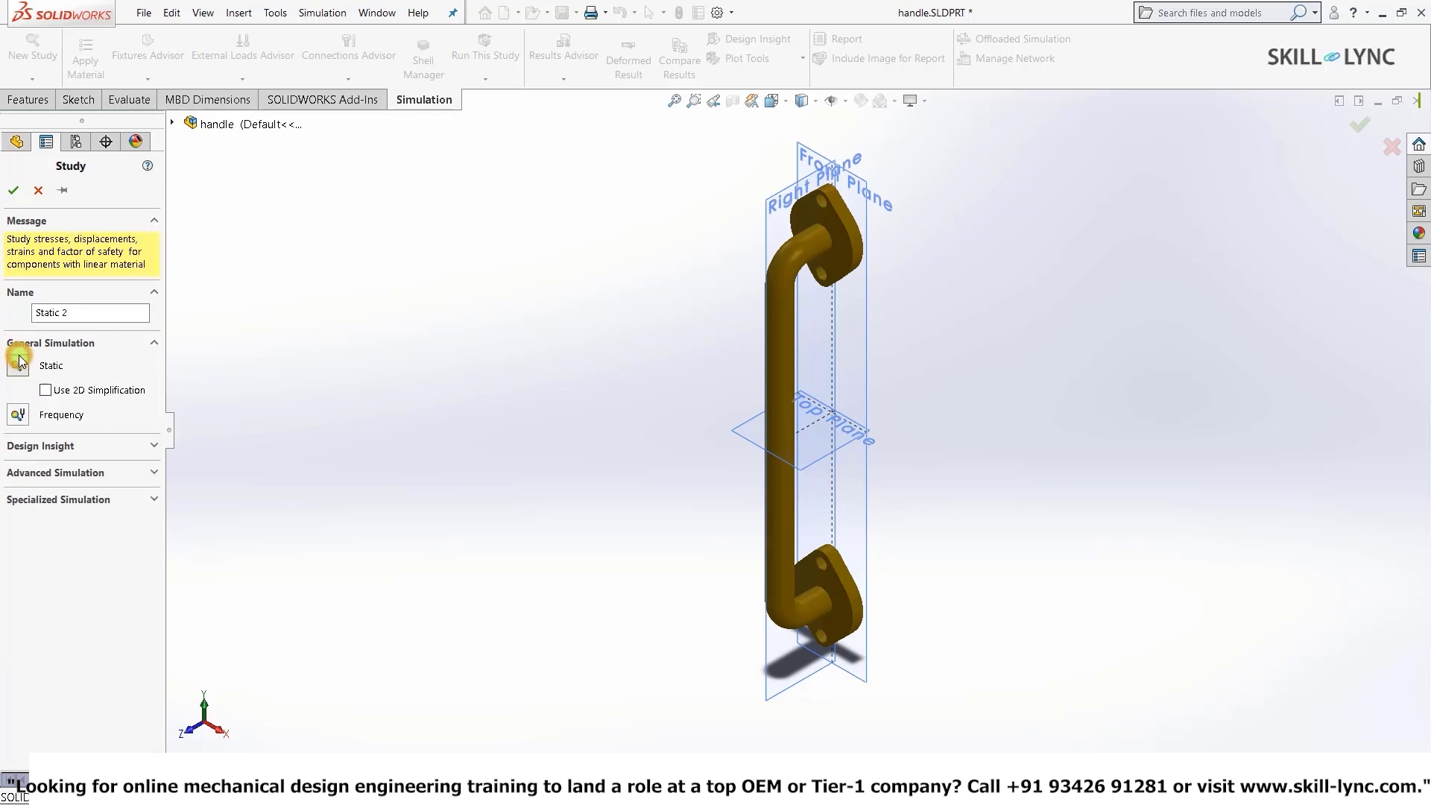
pyautogui.click(88, 314)
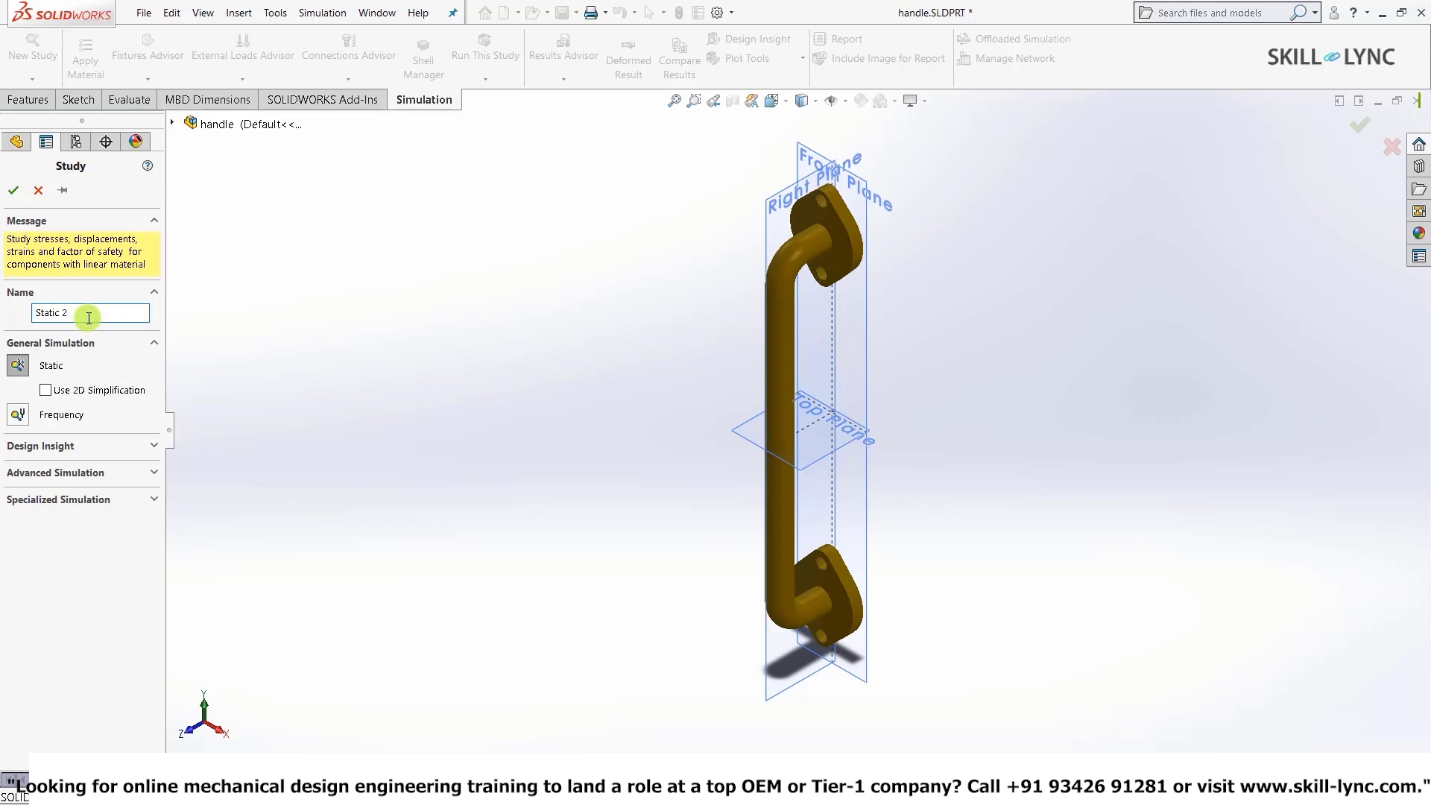
pyautogui.press('BackSpace')
pyautogui.press('BackSpace')
pyautogui.press('BackSpace')
pyautogui.press('BackSpace')
pyautogui.press('BackSpace')
pyautogui.press('BackSpace')
pyautogui.press('BackSpace')
pyautogui.press('BackSpace')
pyautogui.write('handle')
pyautogui.write('tatic')
pyautogui.click(14, 191)
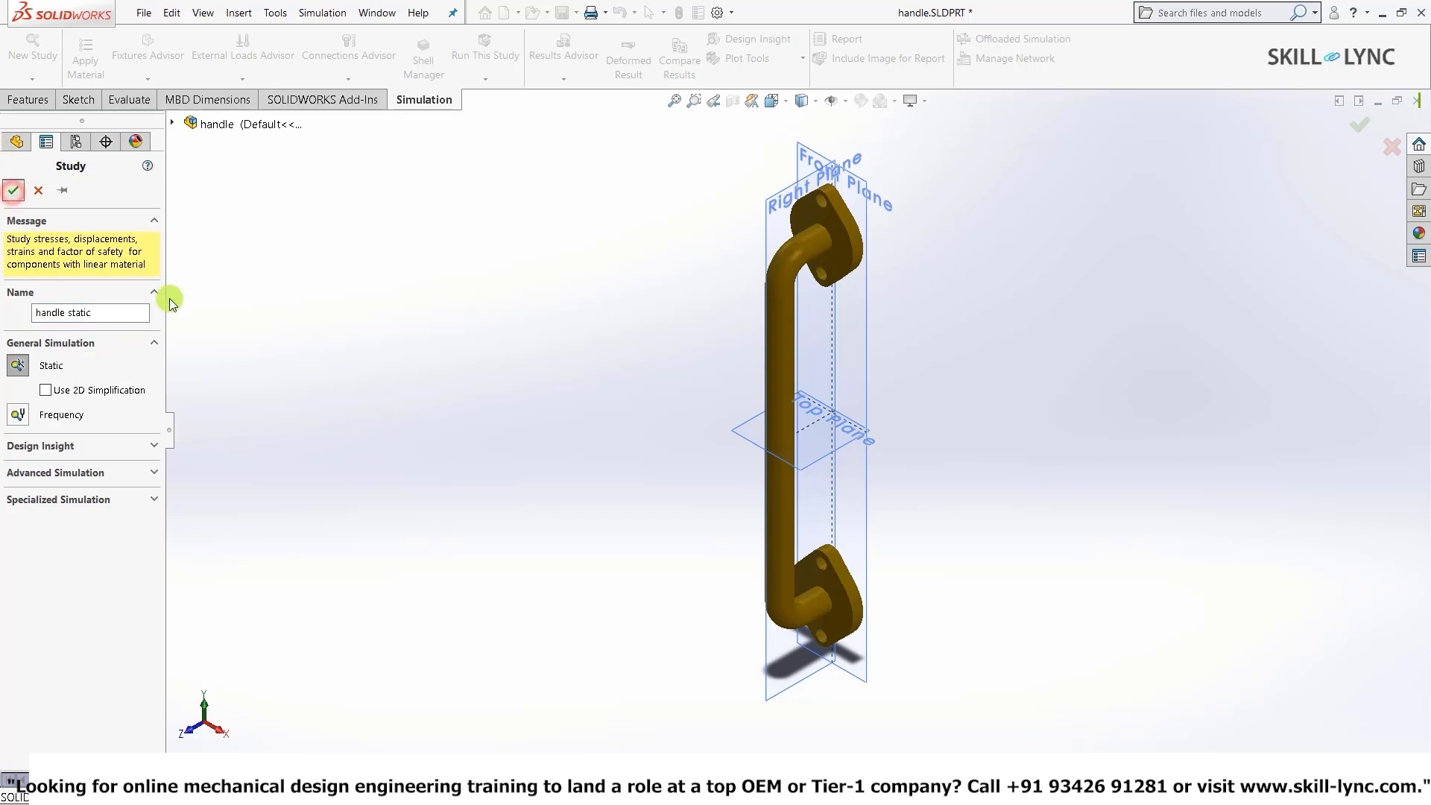
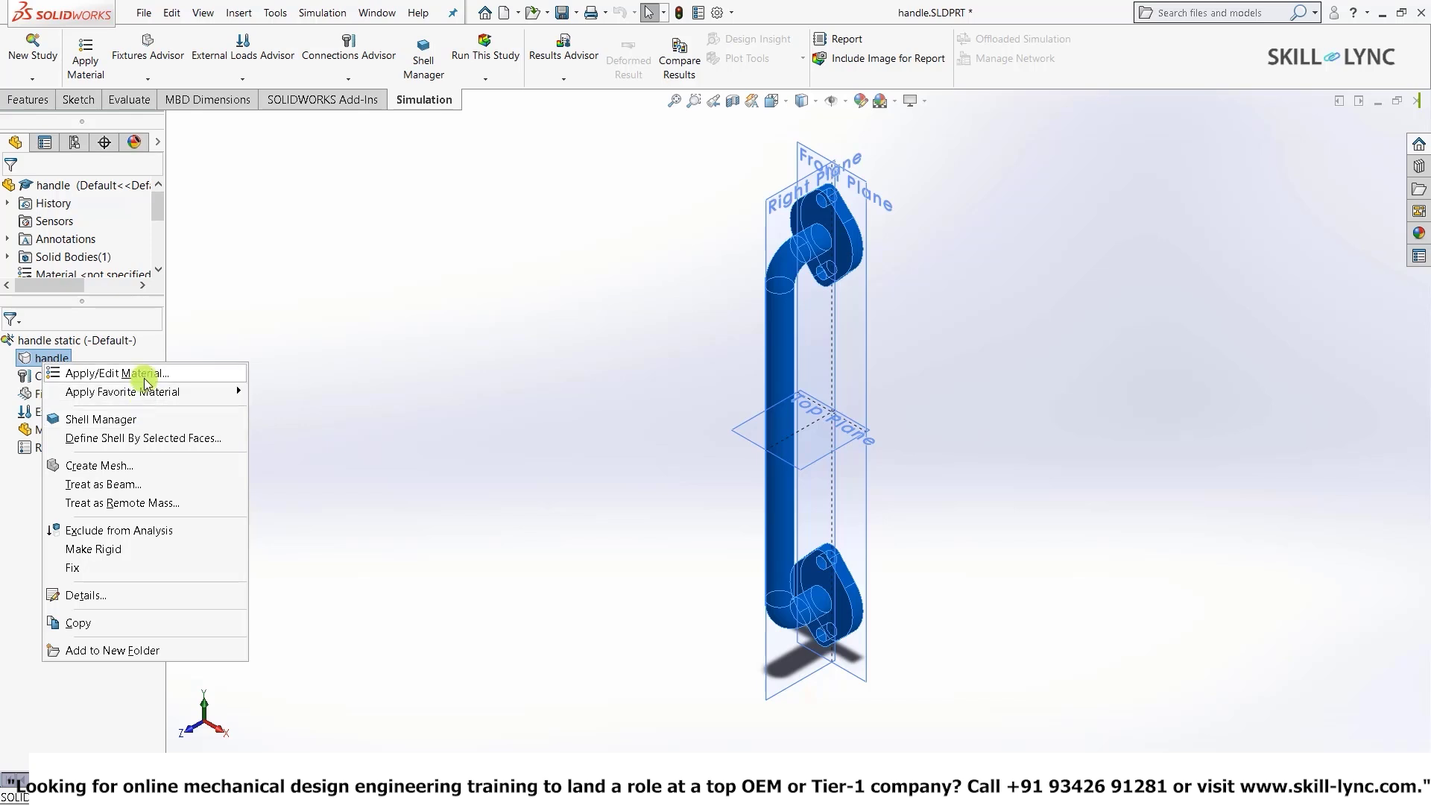
# Examine the favorite materials and the library's Custom Plastic and AISI 1020 steel entries for the handle body, without applying any.
pyautogui.moveTo(95, 389)
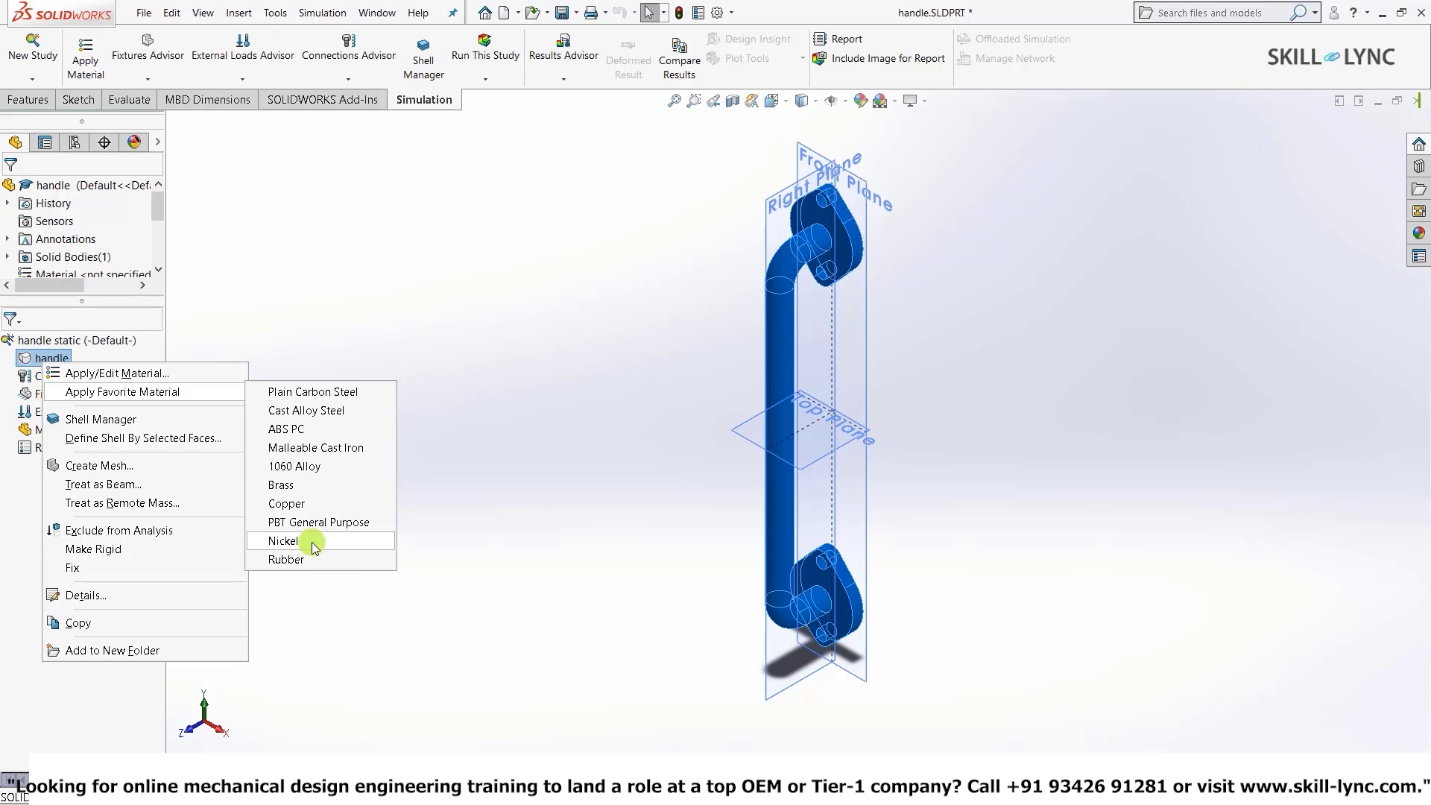
pyautogui.click(140, 374)
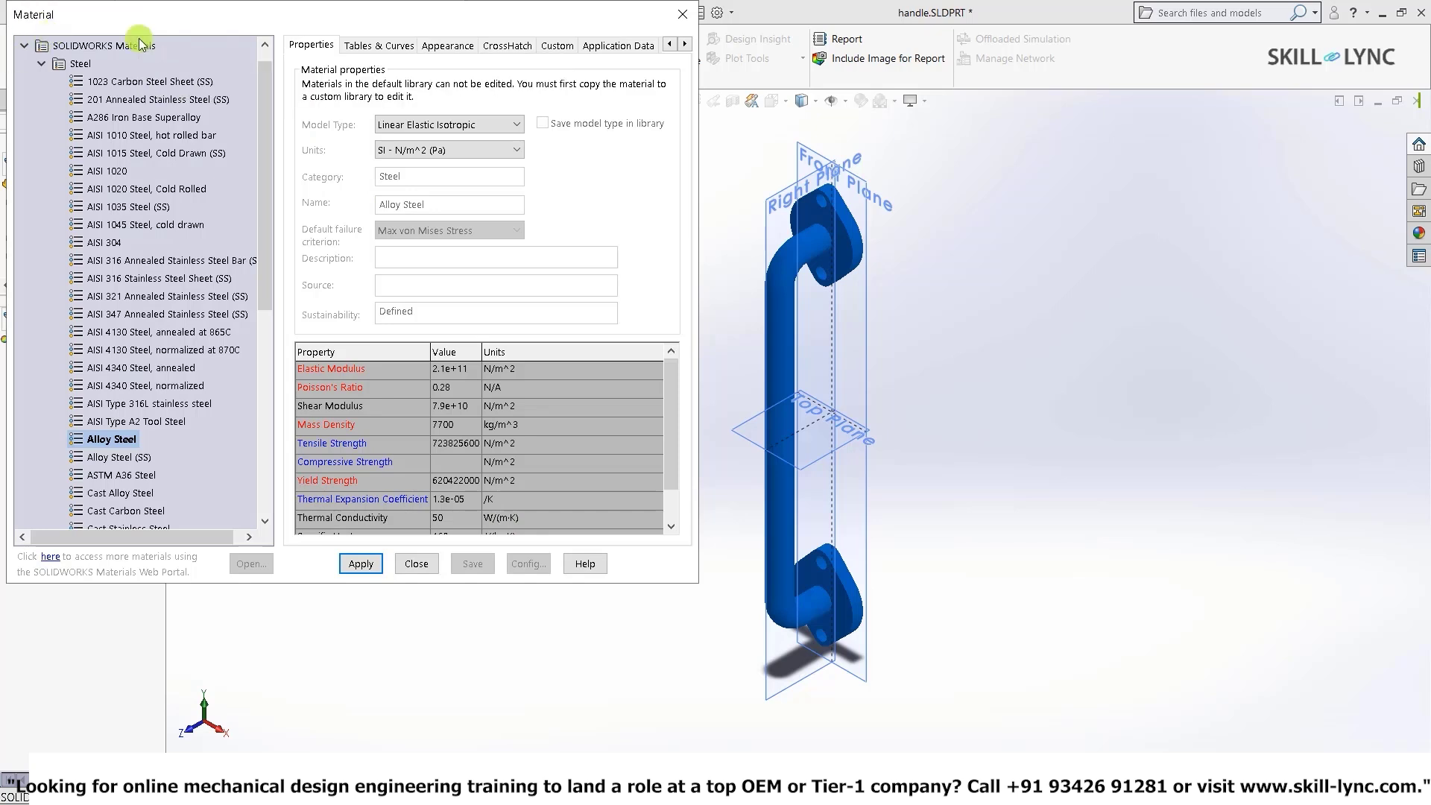
pyautogui.click(42, 63)
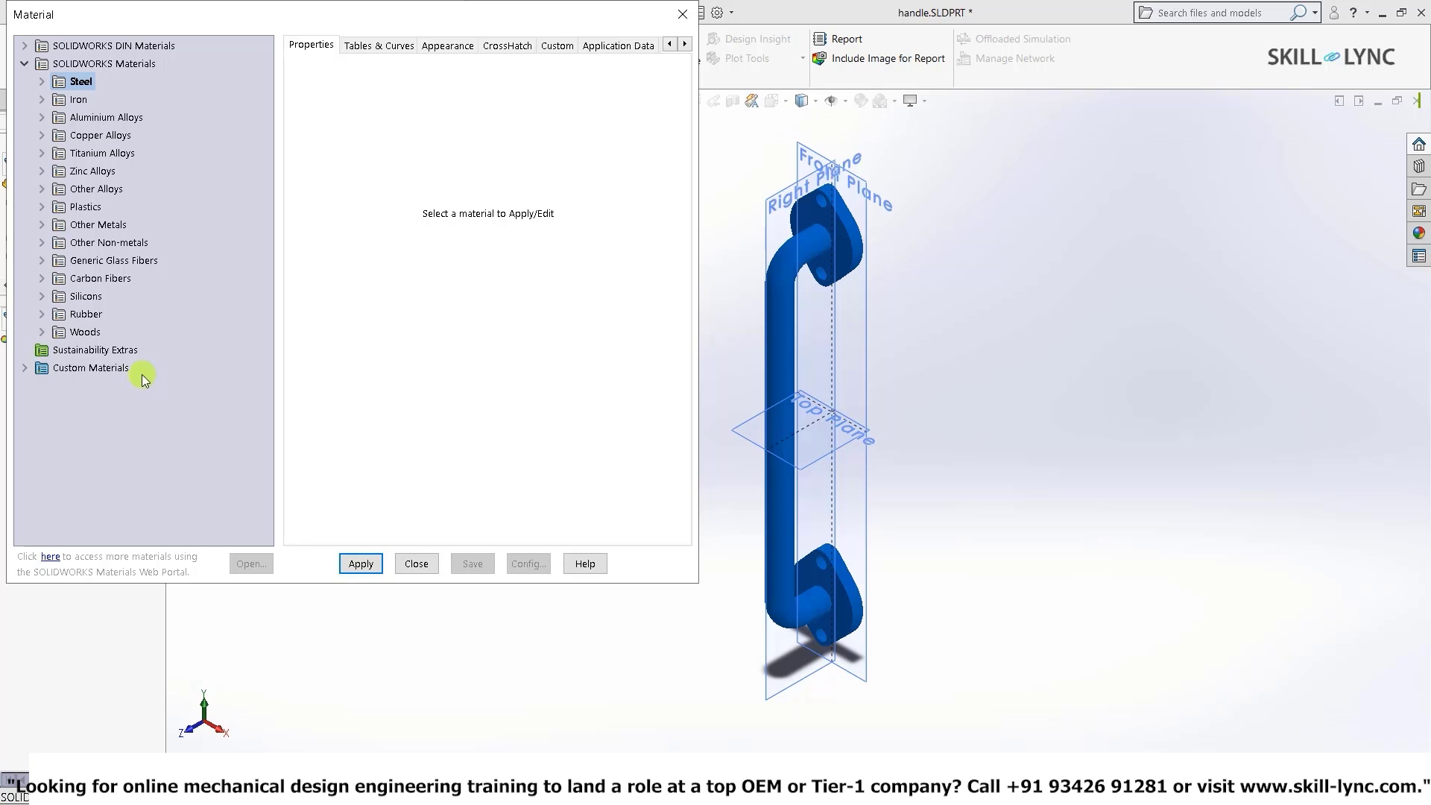
pyautogui.doubleClick(49, 370)
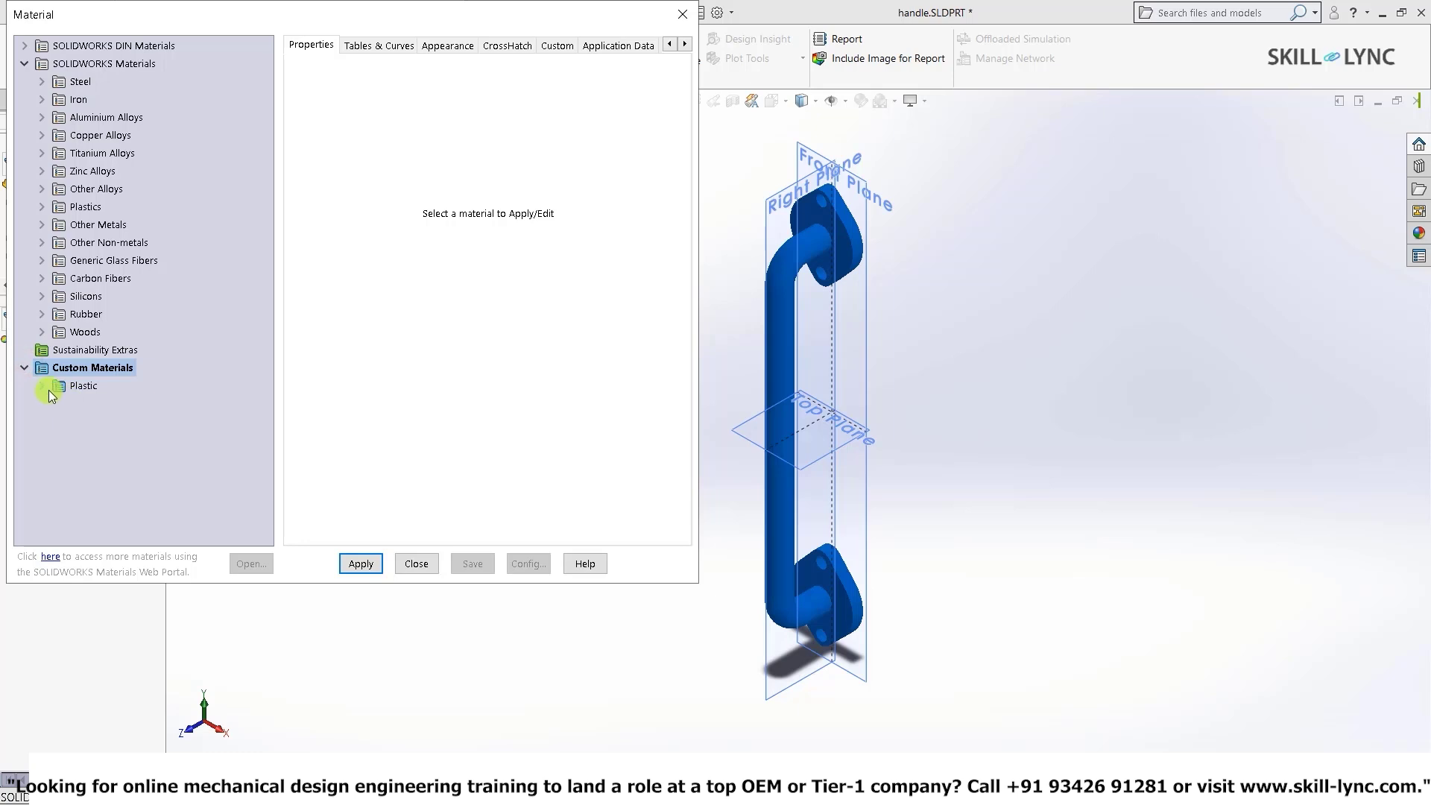
pyautogui.doubleClick(49, 389)
pyautogui.click(103, 405)
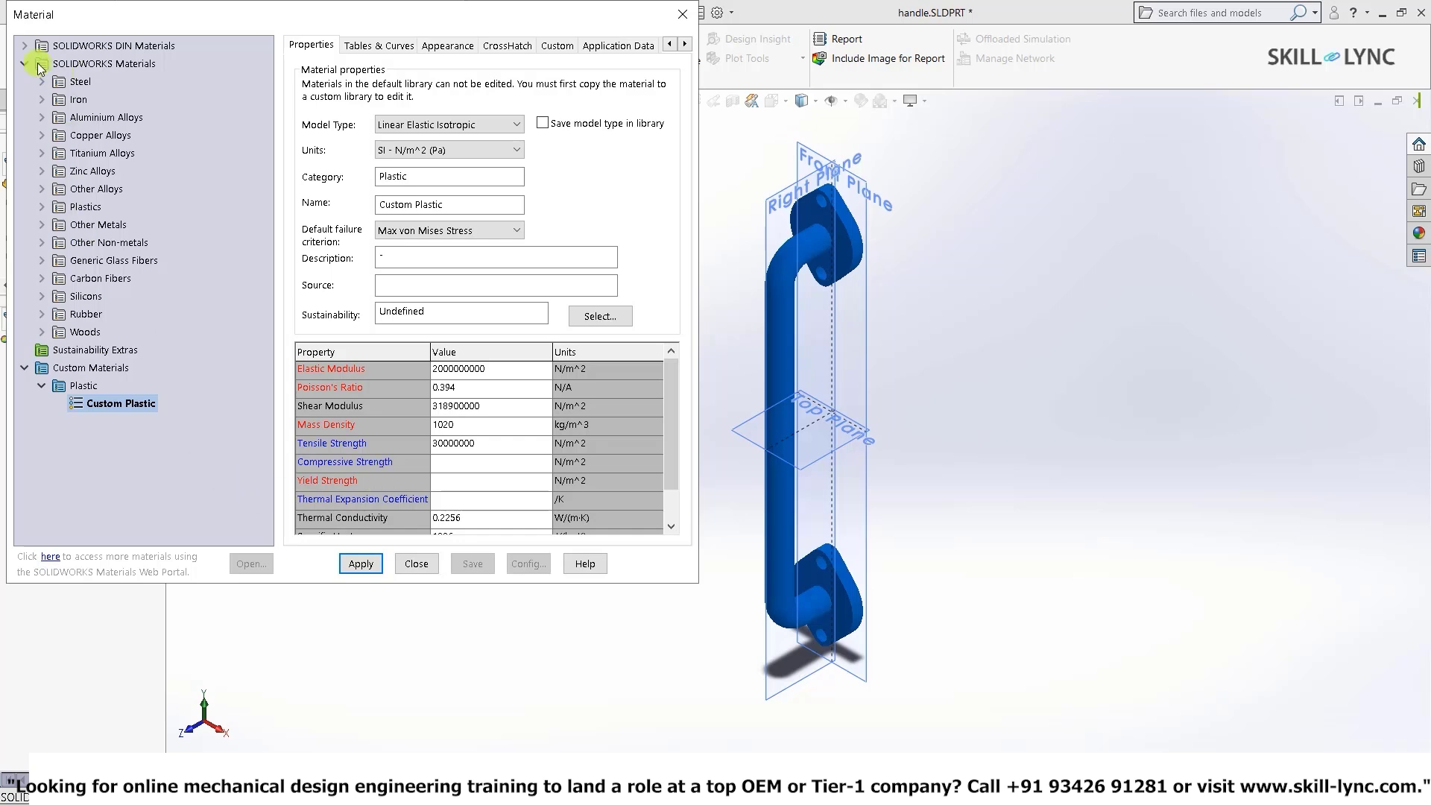
pyautogui.click(46, 87)
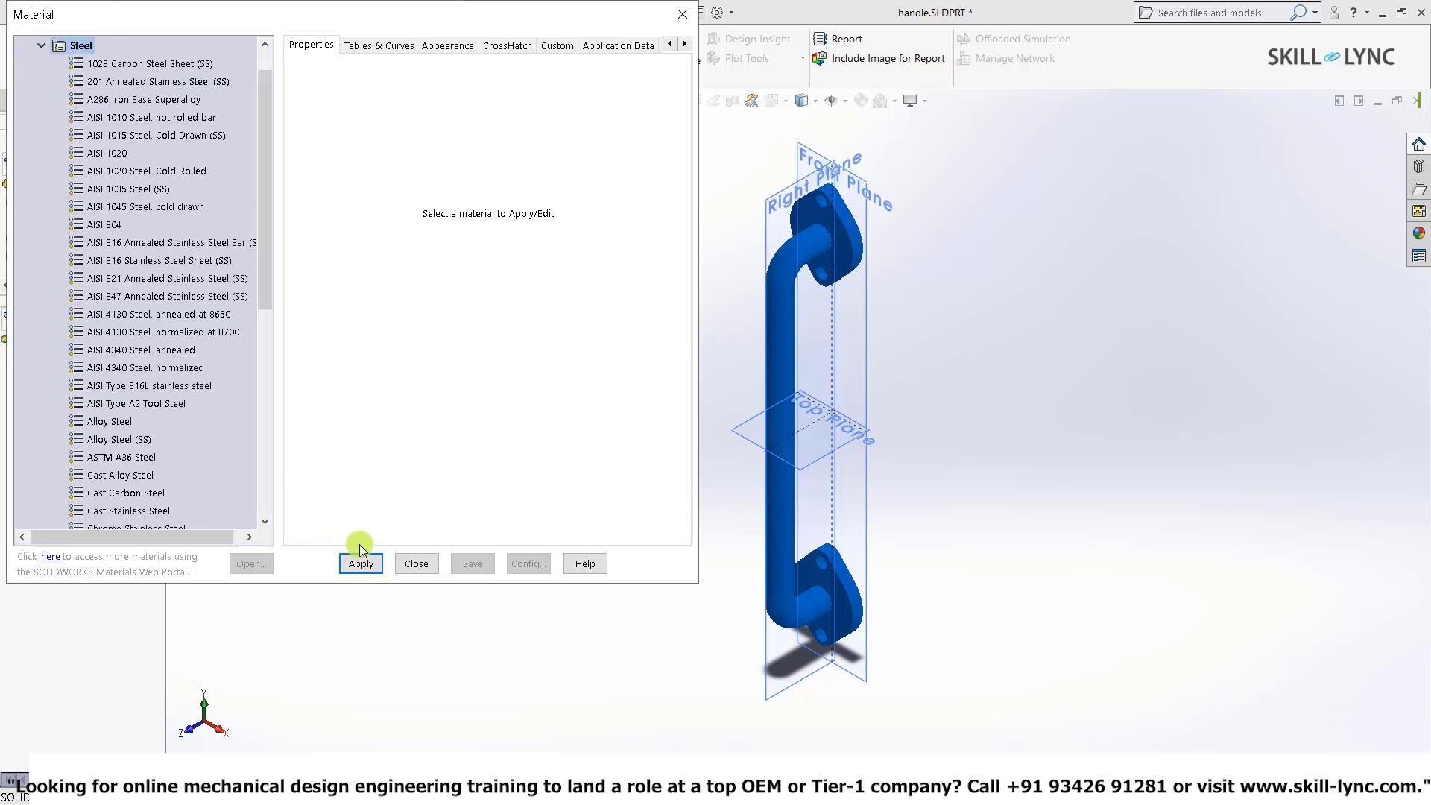
pyautogui.click(107, 152)
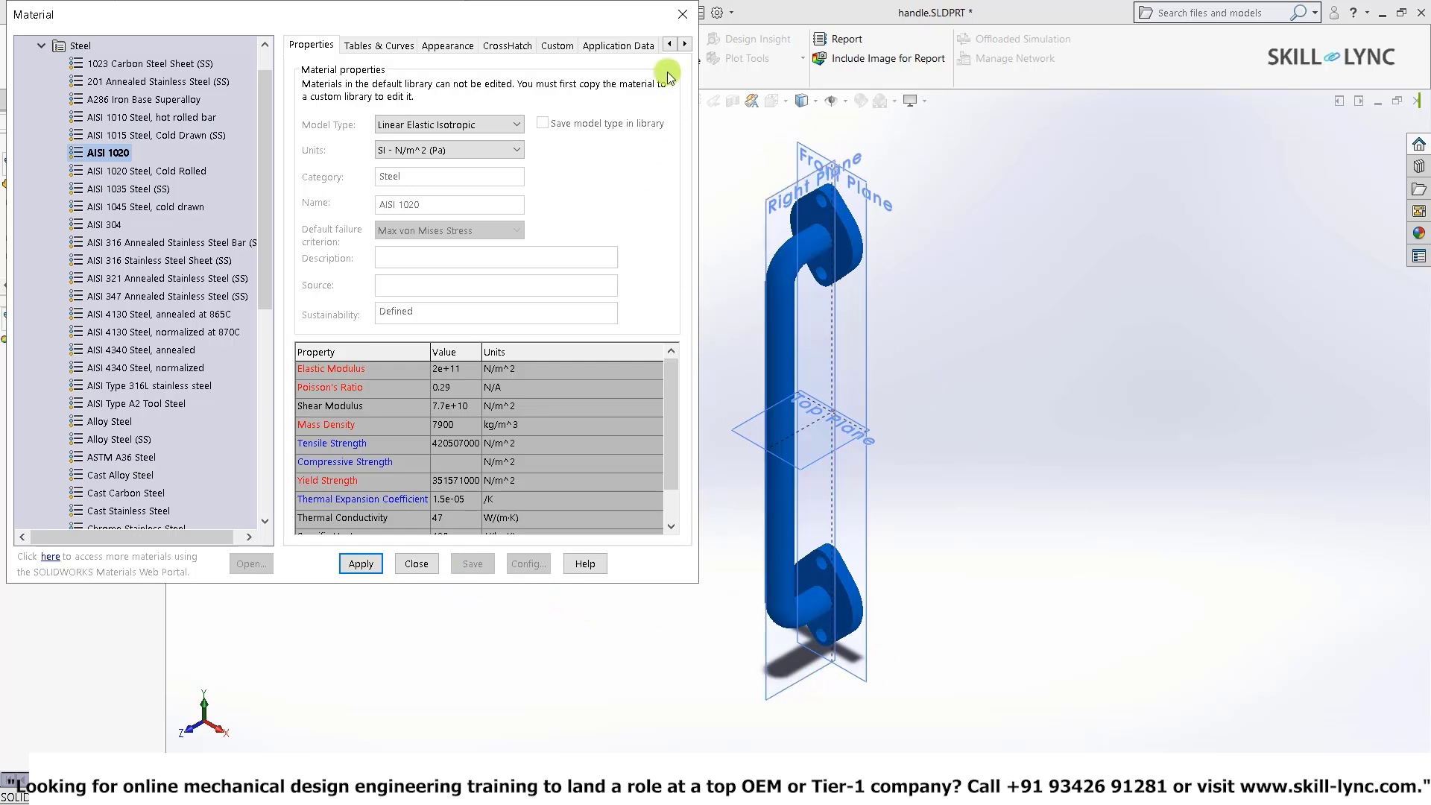
pyautogui.click(676, 17)
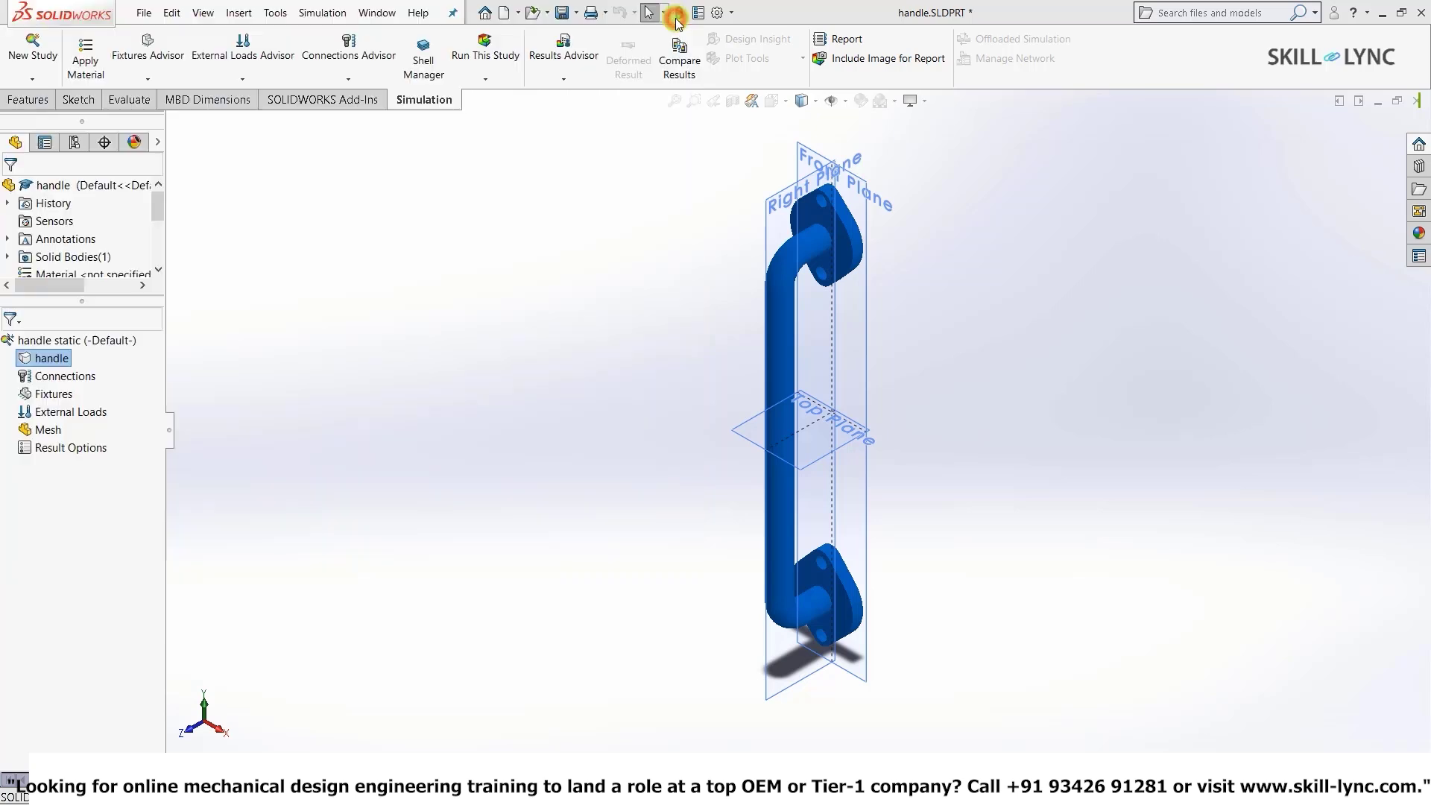
# Apply Brass from the favorite materials to the handle body in the static study.
pyautogui.rightClick(45, 360)
pyautogui.moveTo(194, 386)
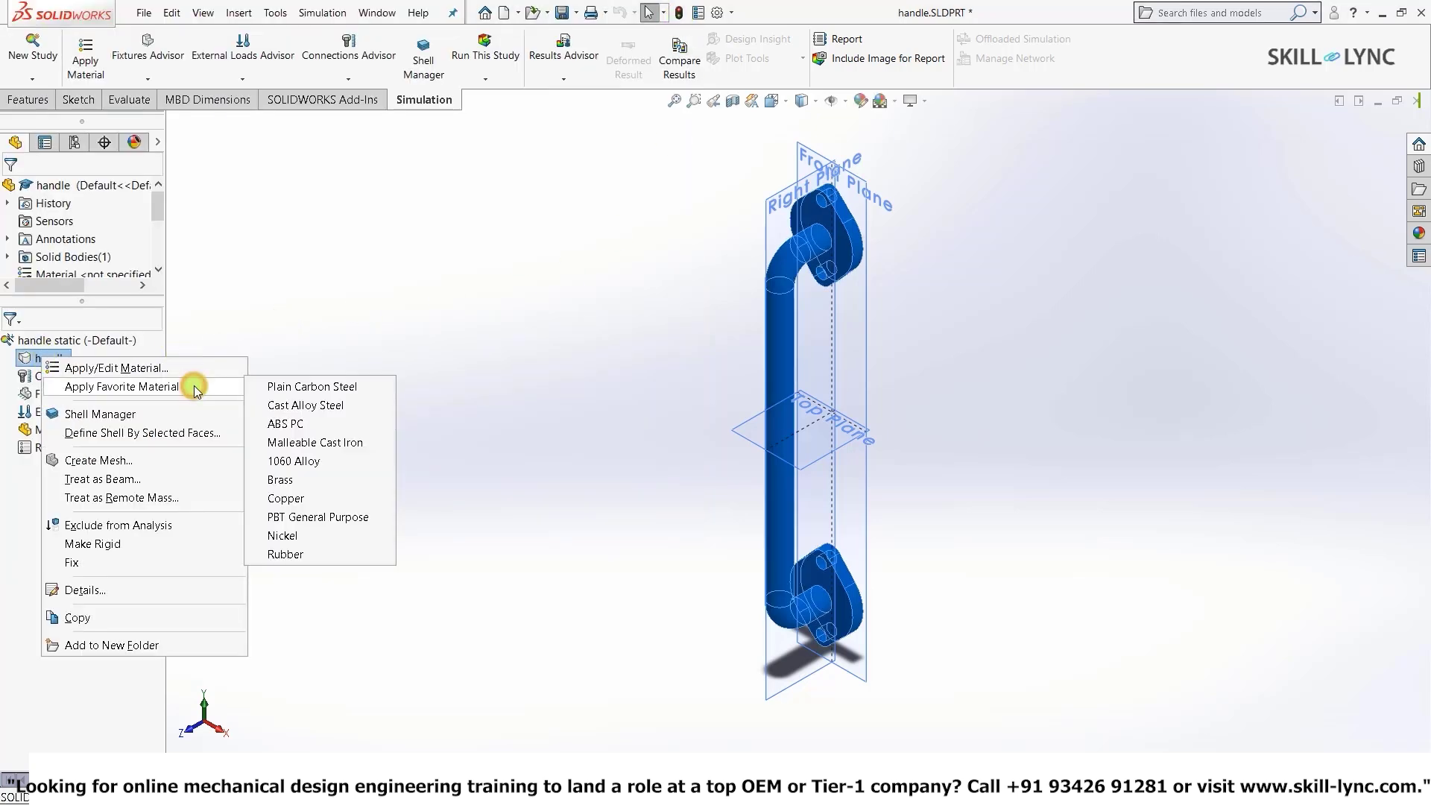
pyautogui.click(300, 481)
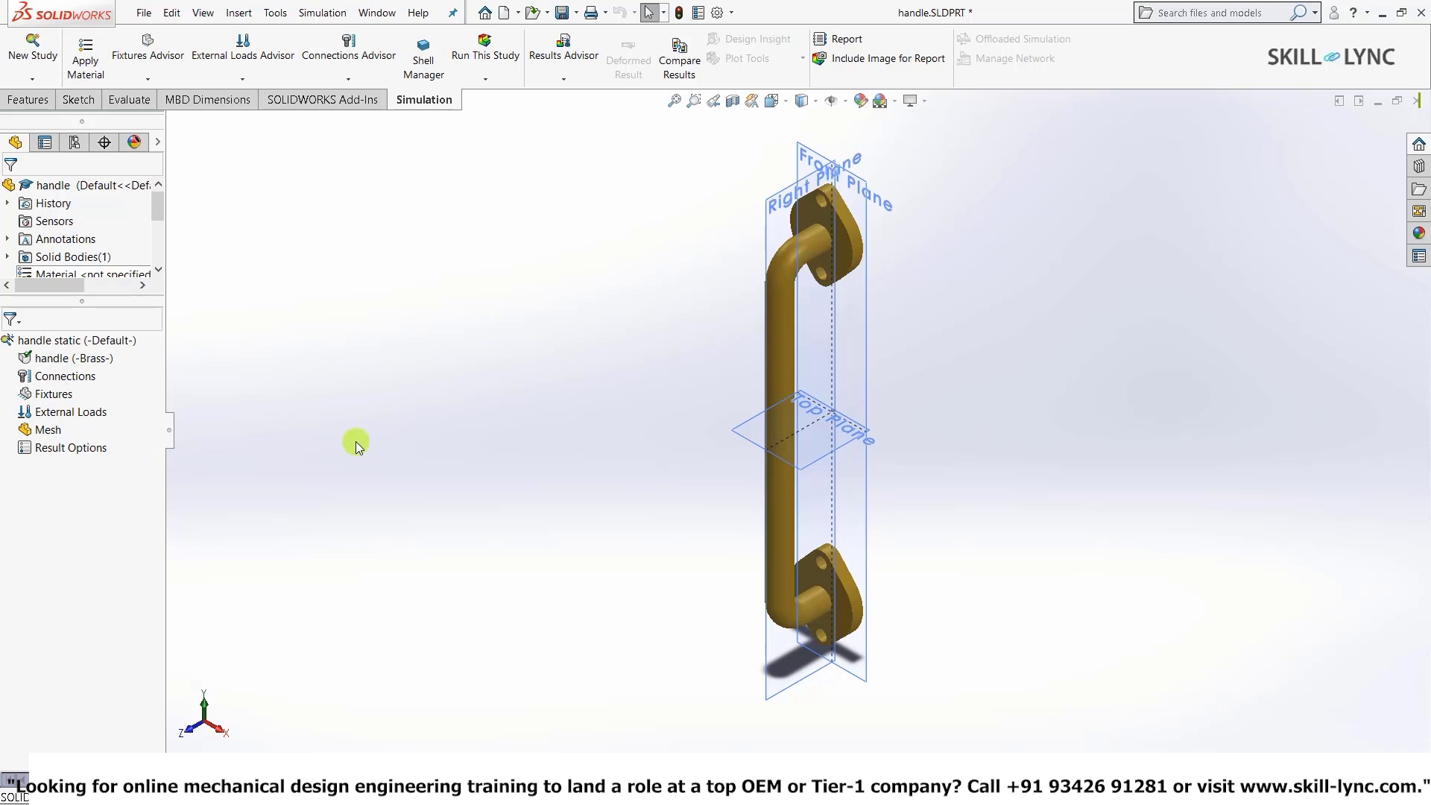
# Examine the connection types available for the study, such as contact sets, springs, pins, bolts and bearings.
pyautogui.rightClick(56, 380)
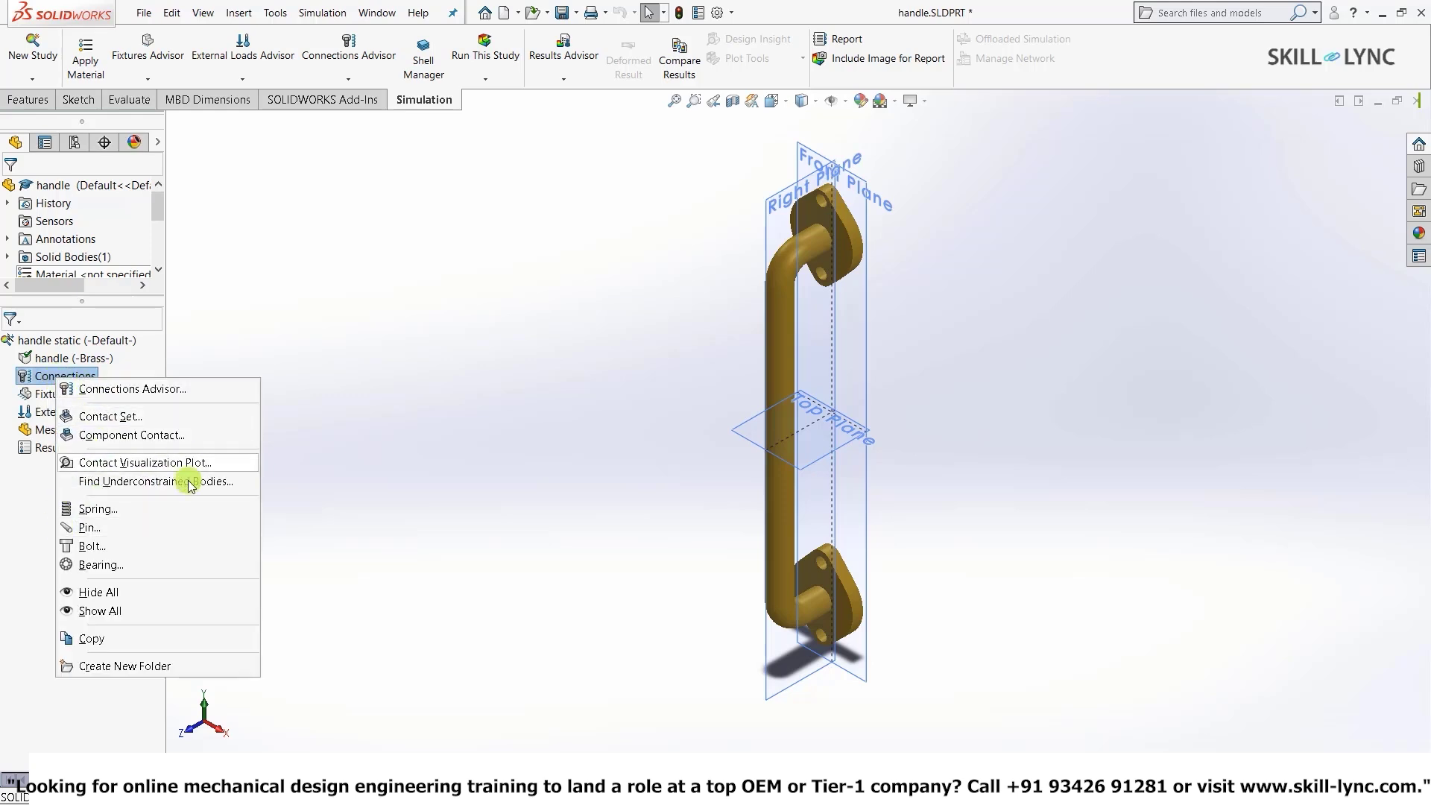
pyautogui.click(392, 489)
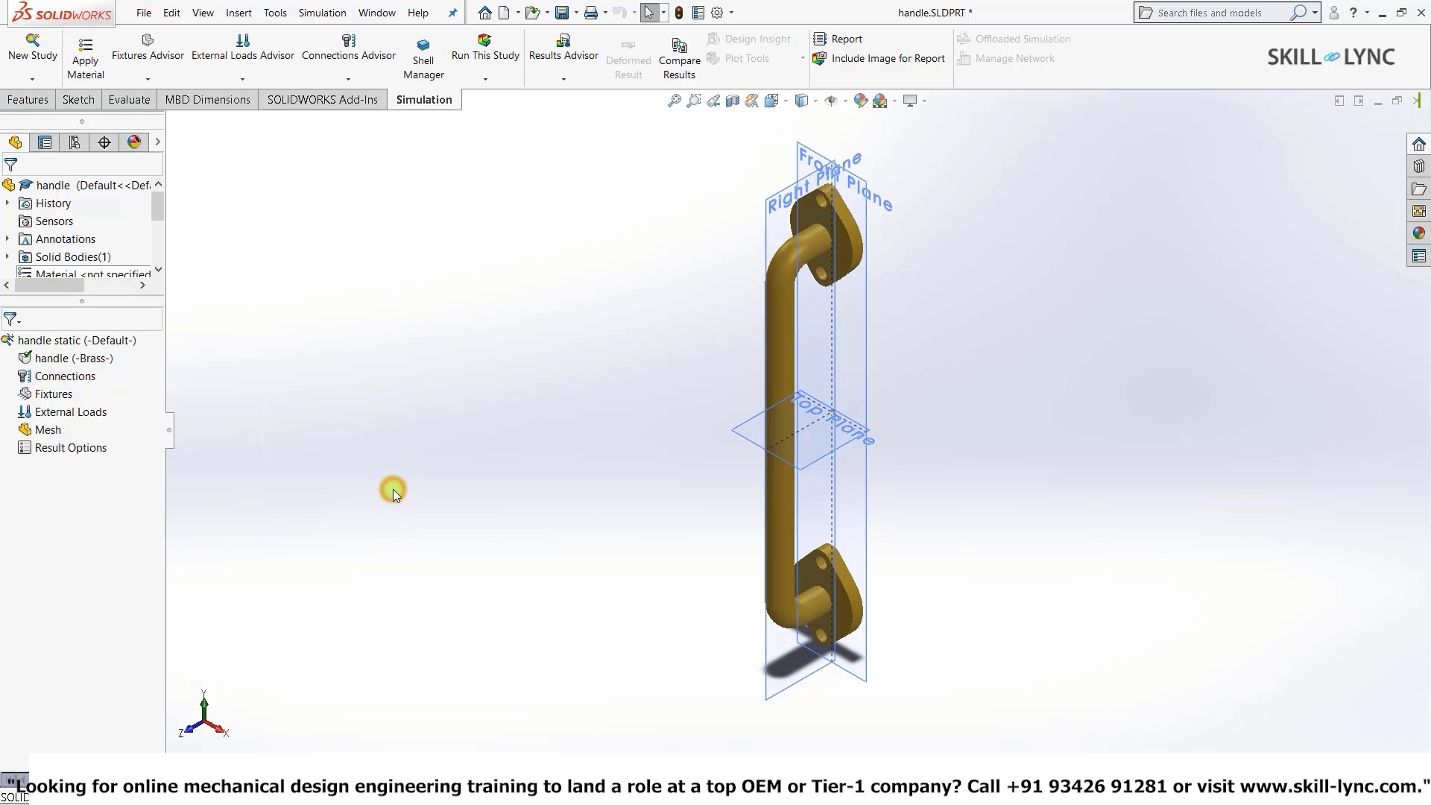
pyautogui.click(348, 79)
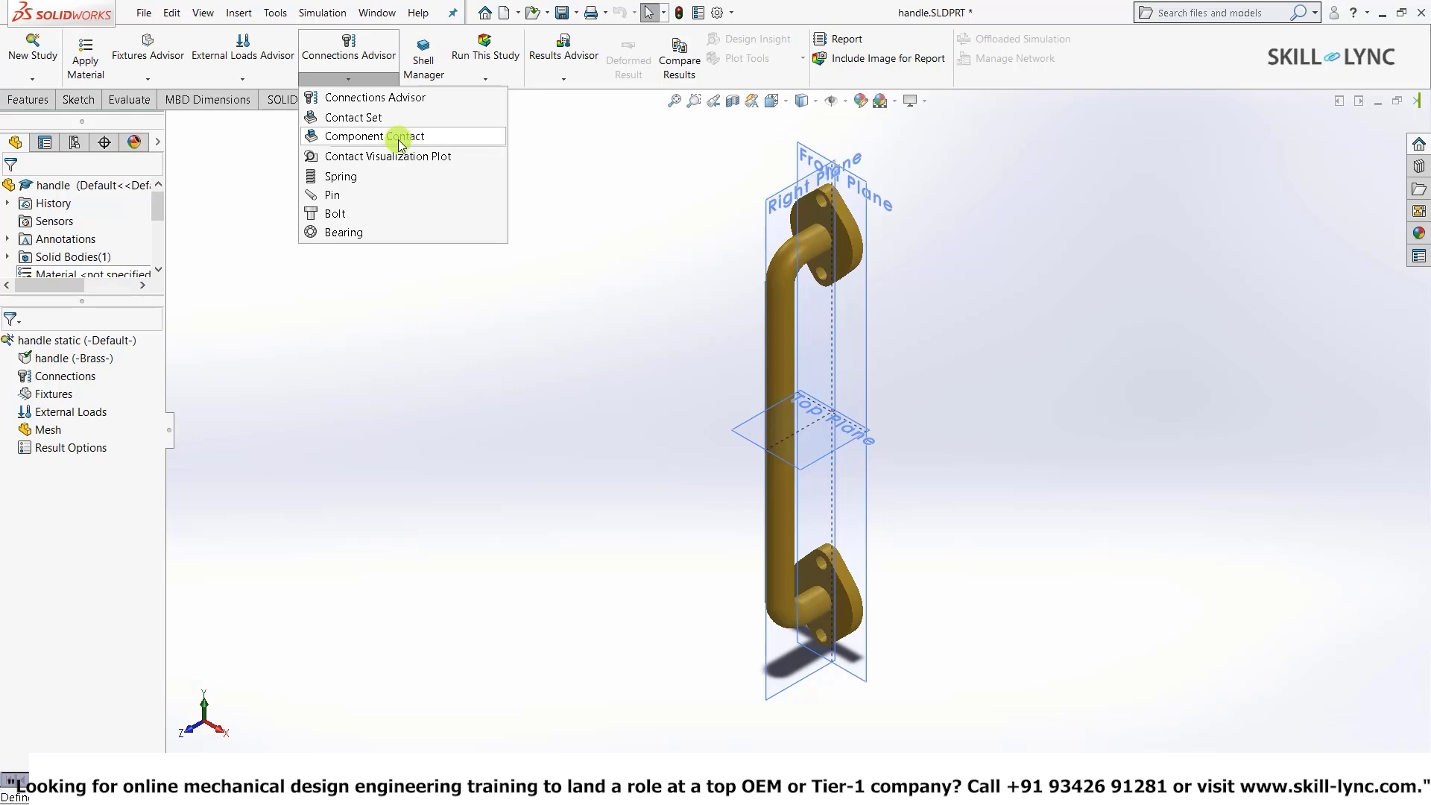
pyautogui.click(436, 380)
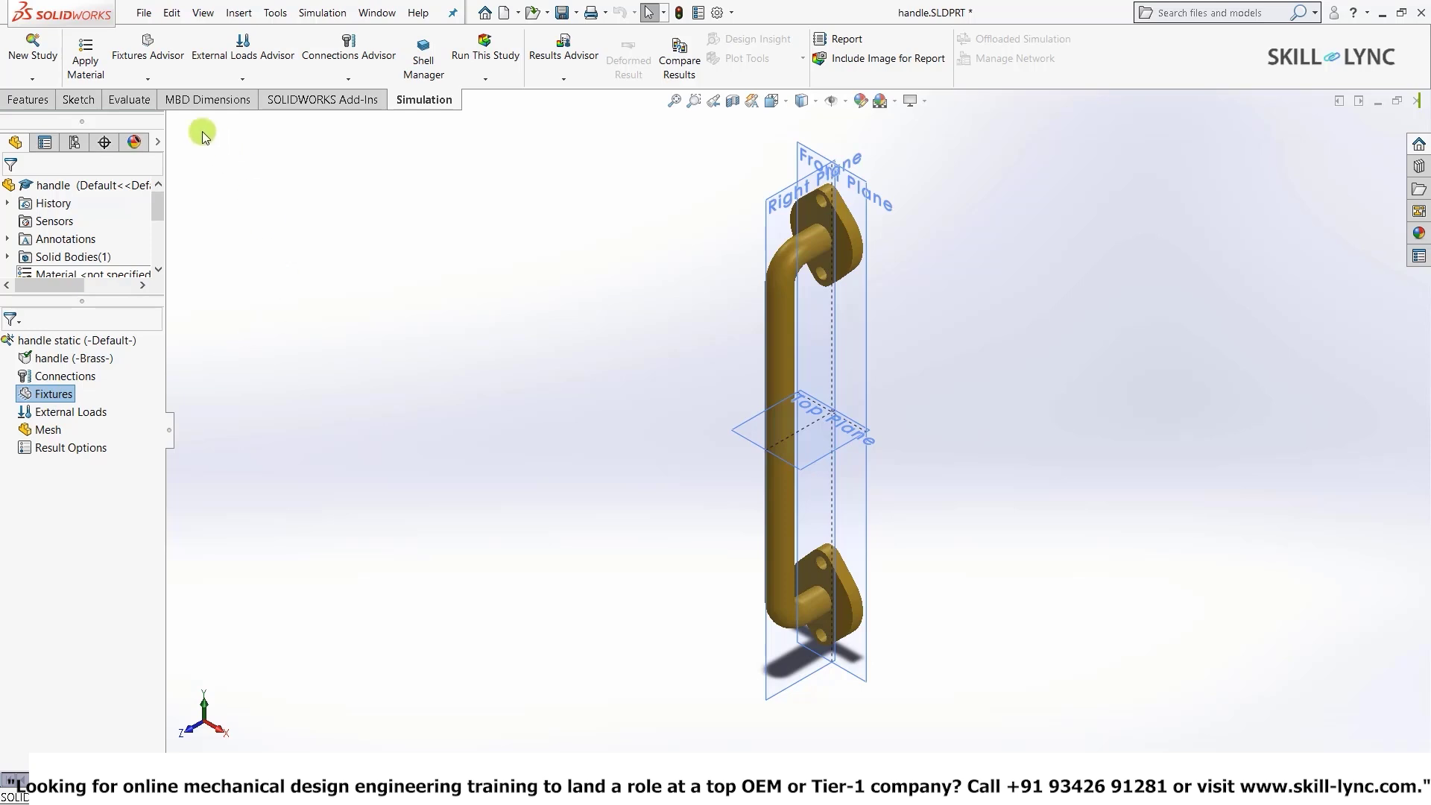
# Start a Fixed Geometry fixture and select the inner face of the upper hole in the handle's upper mounting plate.
pyautogui.click(149, 77)
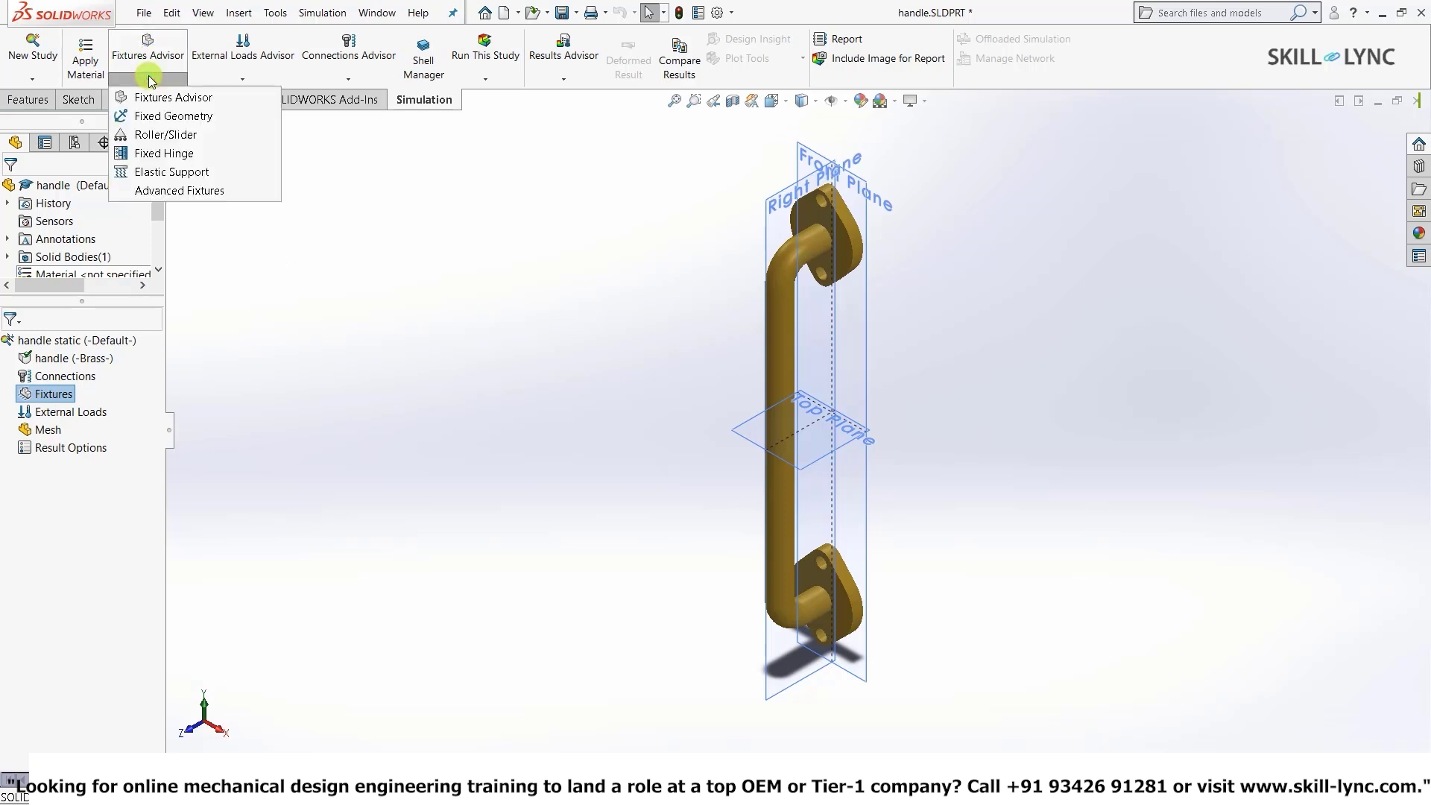
pyautogui.click(196, 118)
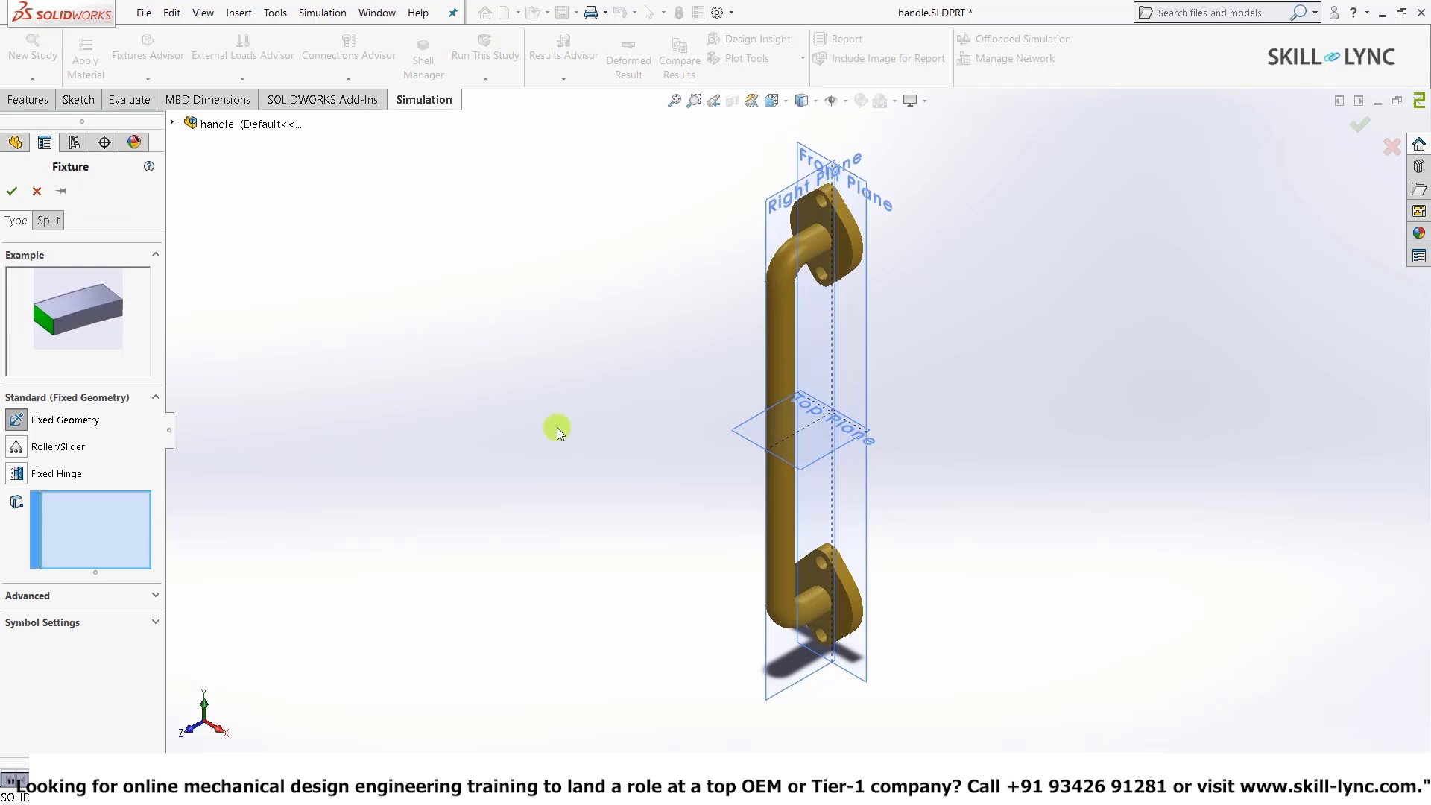
pyautogui.moveTo(556, 427); pyautogui.dragTo(567, 414, button='middle')
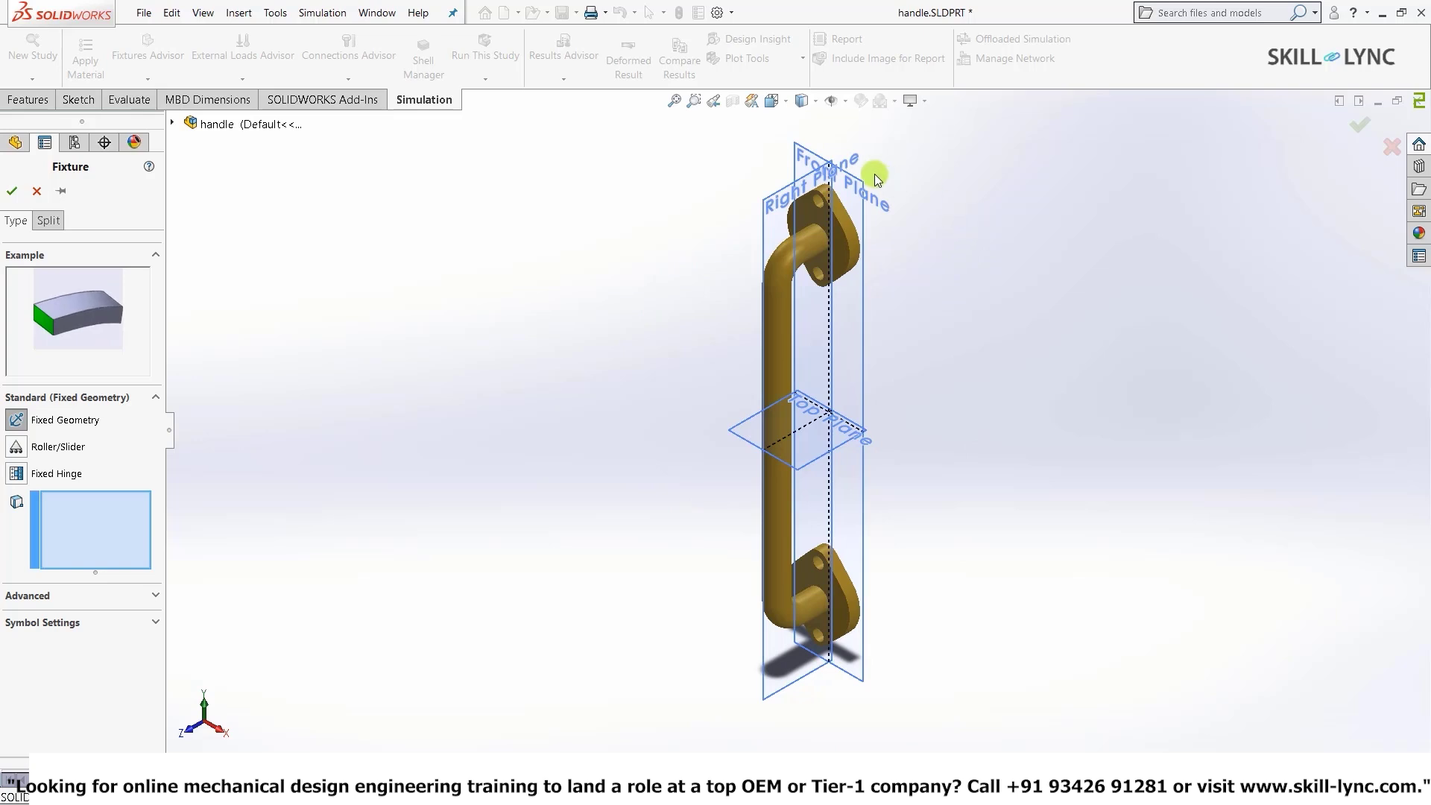
pyautogui.click(776, 510)
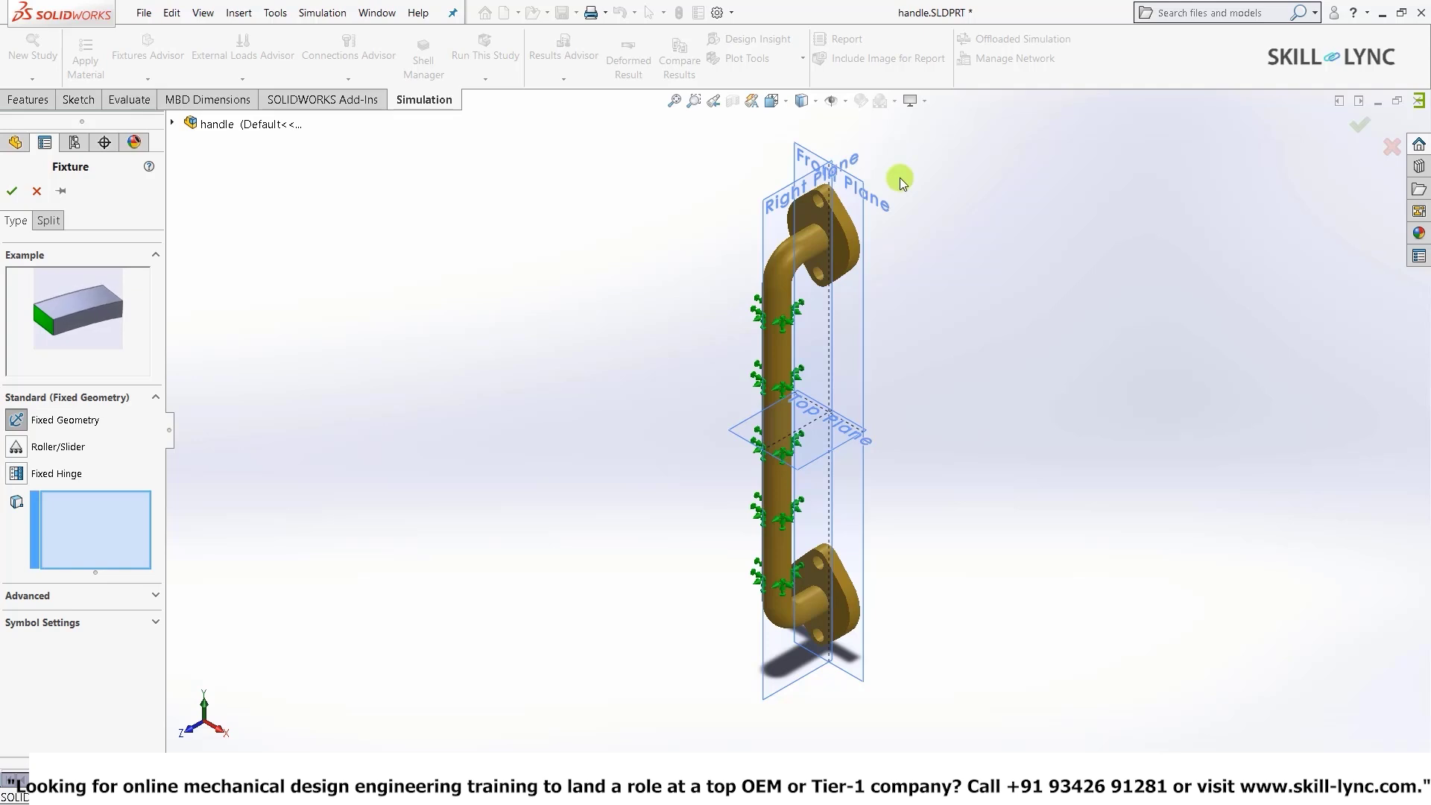
pyautogui.scroll(-3, 900, 177)
pyautogui.scroll(-2, 824, 261)
pyautogui.moveTo(824, 261); pyautogui.dragTo(818, 544, button='middle')
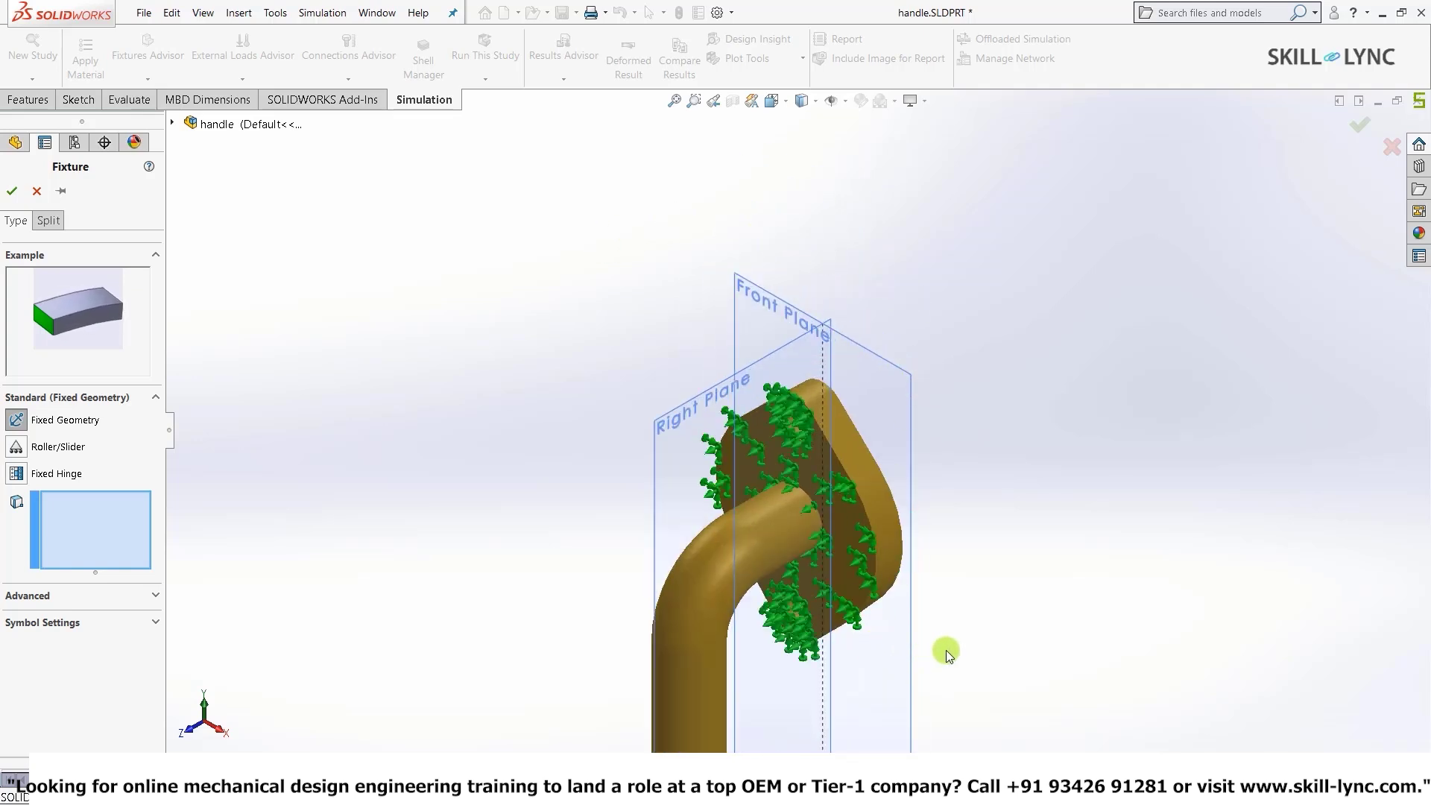
pyautogui.scroll(-3, 798, 410)
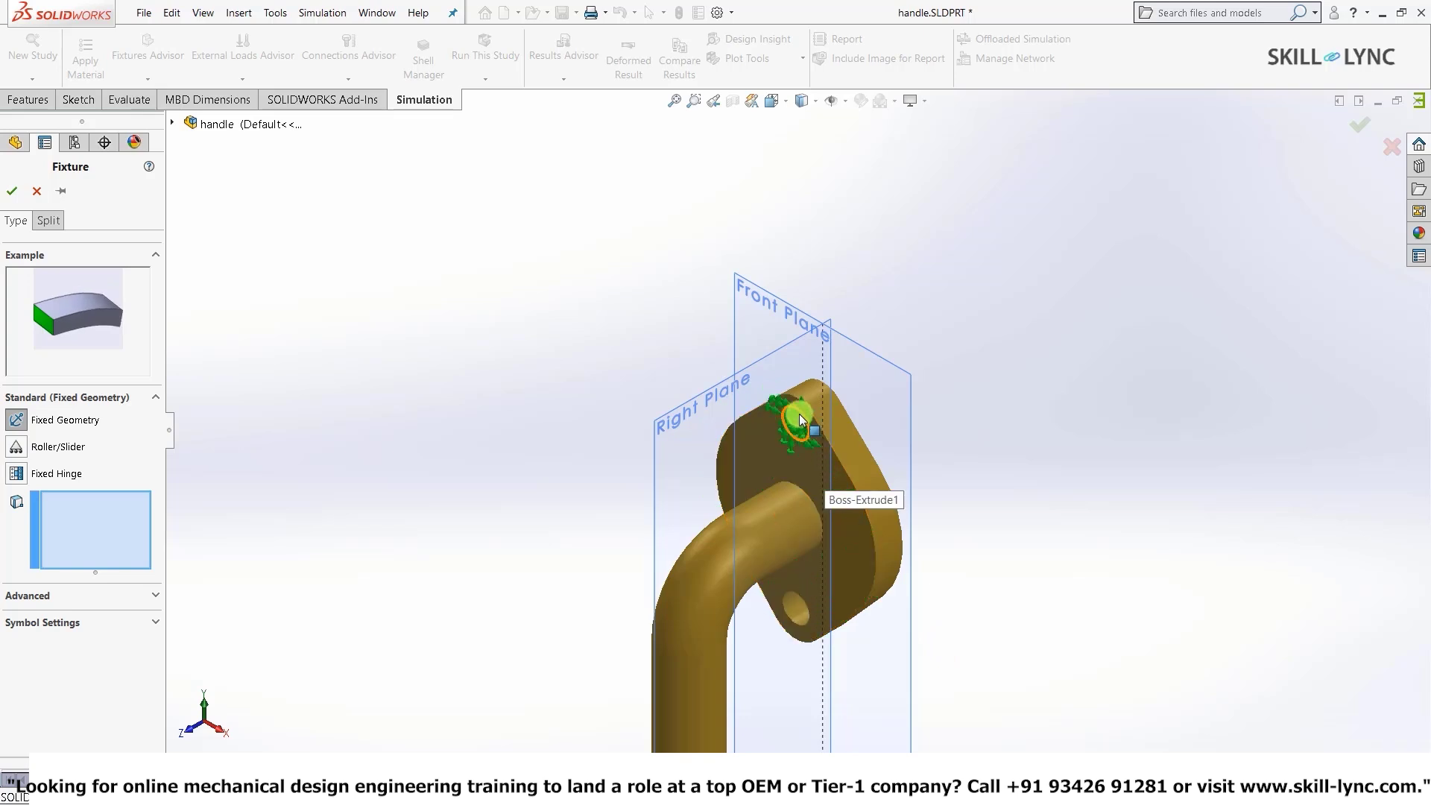
pyautogui.scroll(-2, 799, 414)
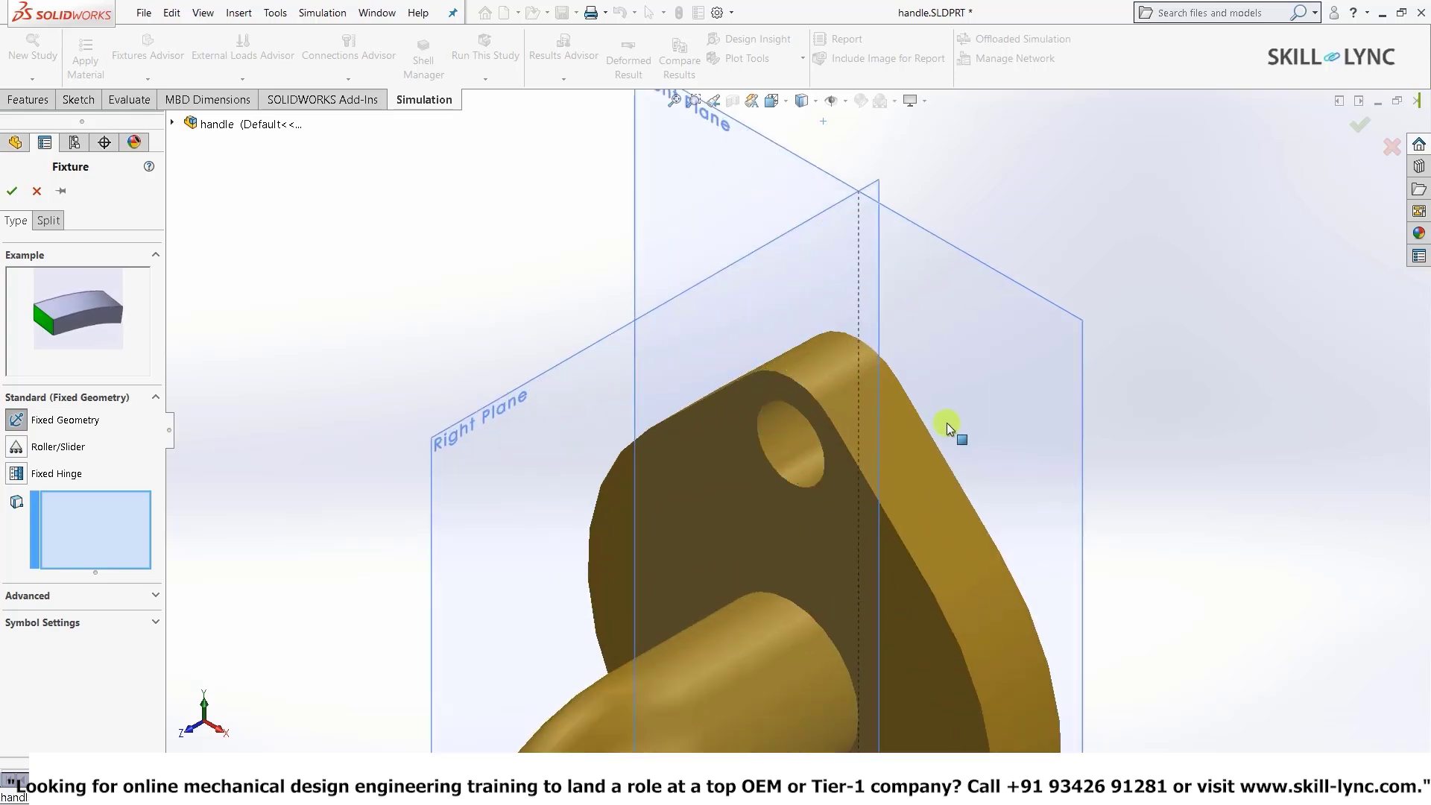
pyautogui.scroll(2, 1026, 461)
pyautogui.moveTo(1026, 459); pyautogui.dragTo(856, 672, button='middle')
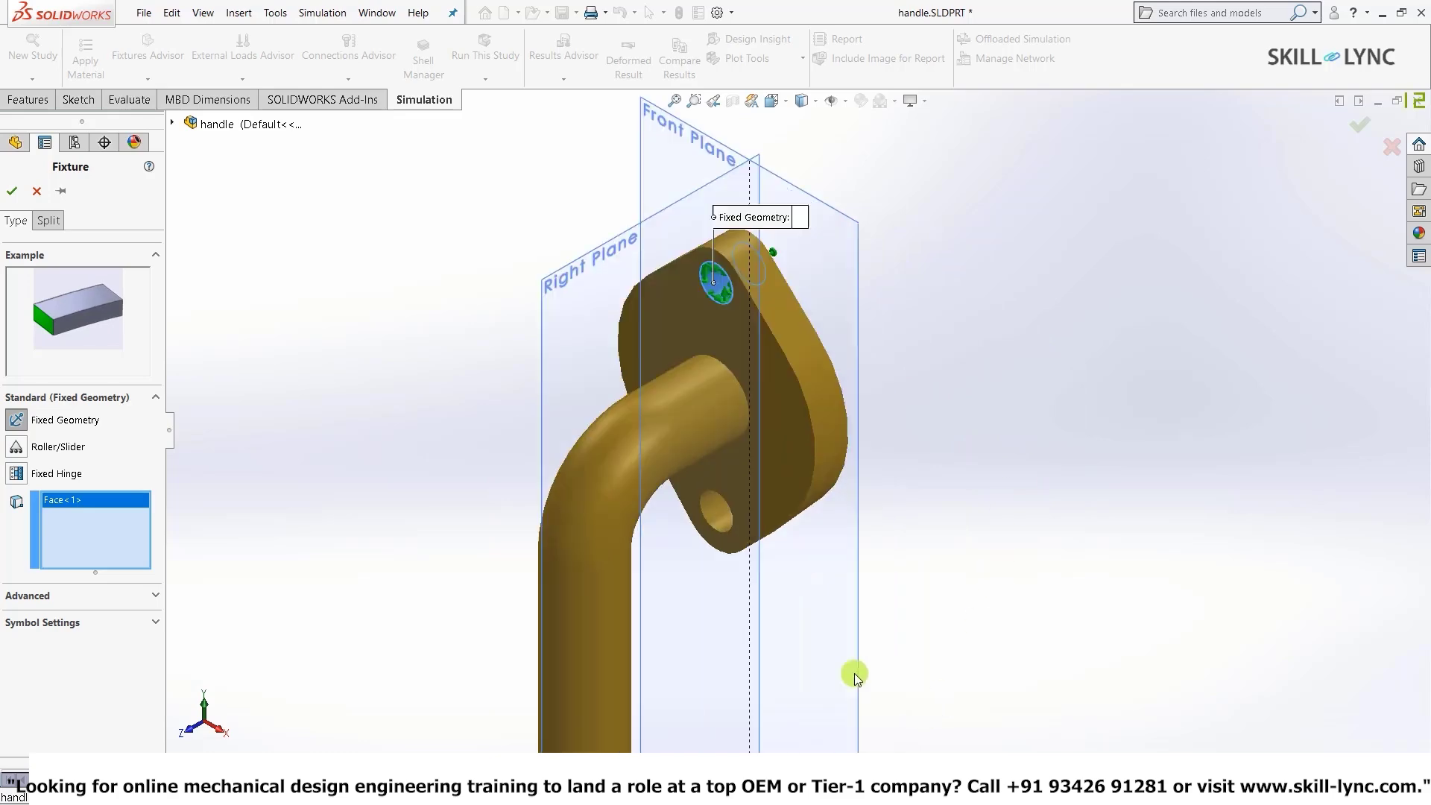
# Add the inner face of the lower hole in the upper mounting plate to the Fixed Geometry fixture.
pyautogui.scroll(-3, 755, 541)
pyautogui.scroll(3, 754, 541)
pyautogui.moveTo(754, 541); pyautogui.dragTo(668, 224, button='middle')
pyautogui.scroll(-3, 657, 202)
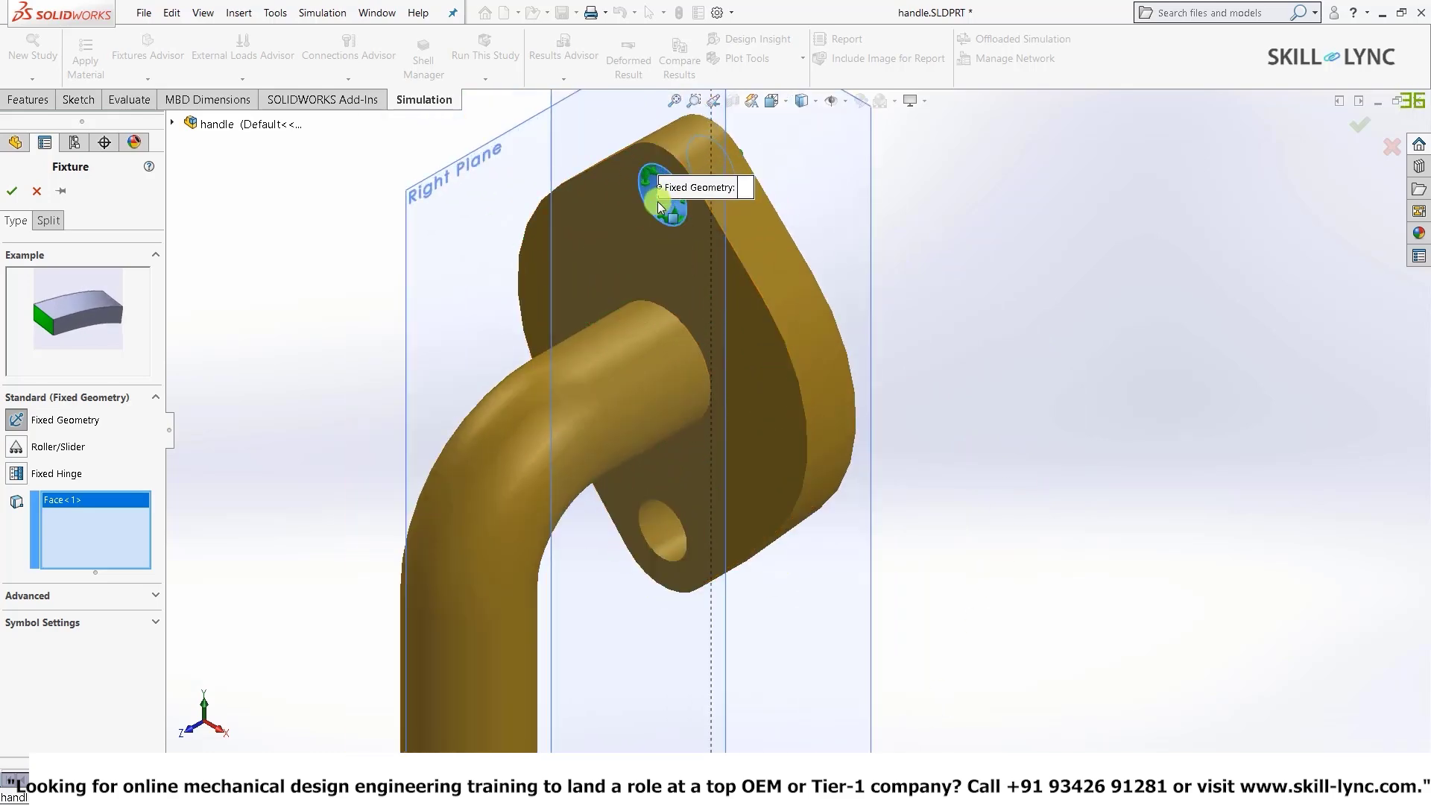
pyautogui.click(656, 538)
# Add the inner faces of both holes in the handle's lower mounting plate to the Fixed Geometry fixture.
pyautogui.scroll(5, 870, 343)
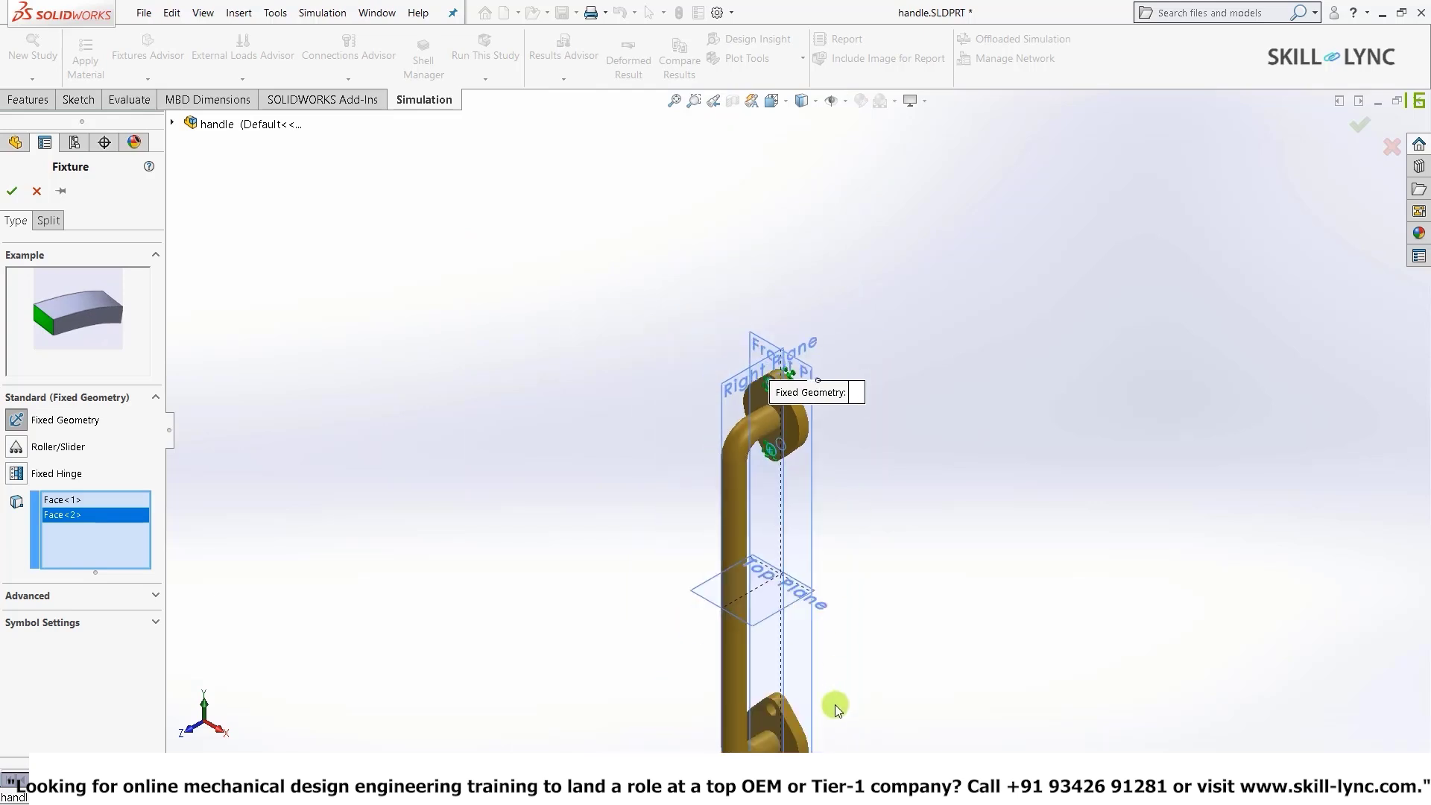
pyautogui.scroll(-5, 763, 642)
pyautogui.keyDown('ctrl'); pyautogui.moveTo(762, 642); pyautogui.dragTo(760, 433, button='middle'); pyautogui.keyUp('ctrl')
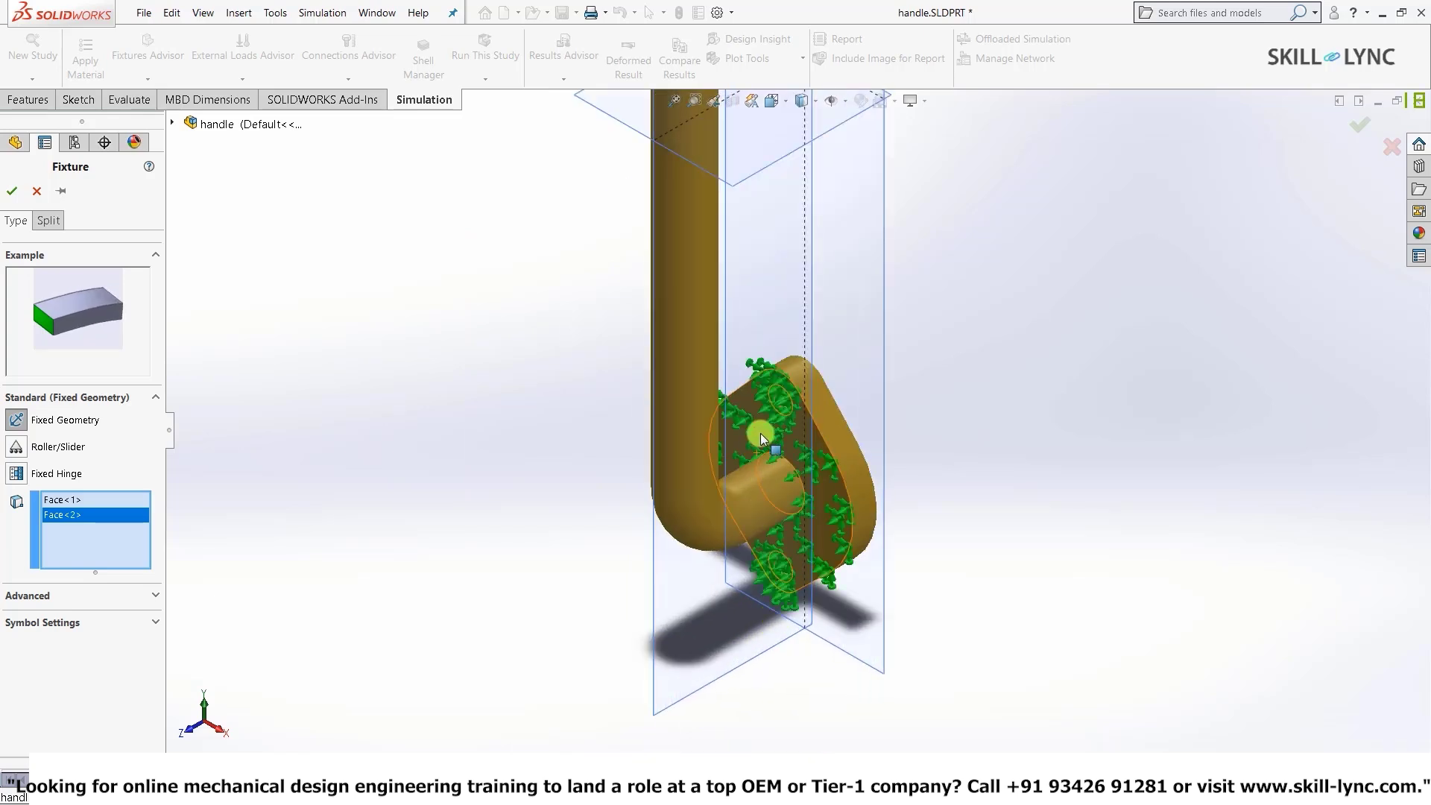
pyautogui.scroll(-2, 774, 404)
pyautogui.click(780, 403)
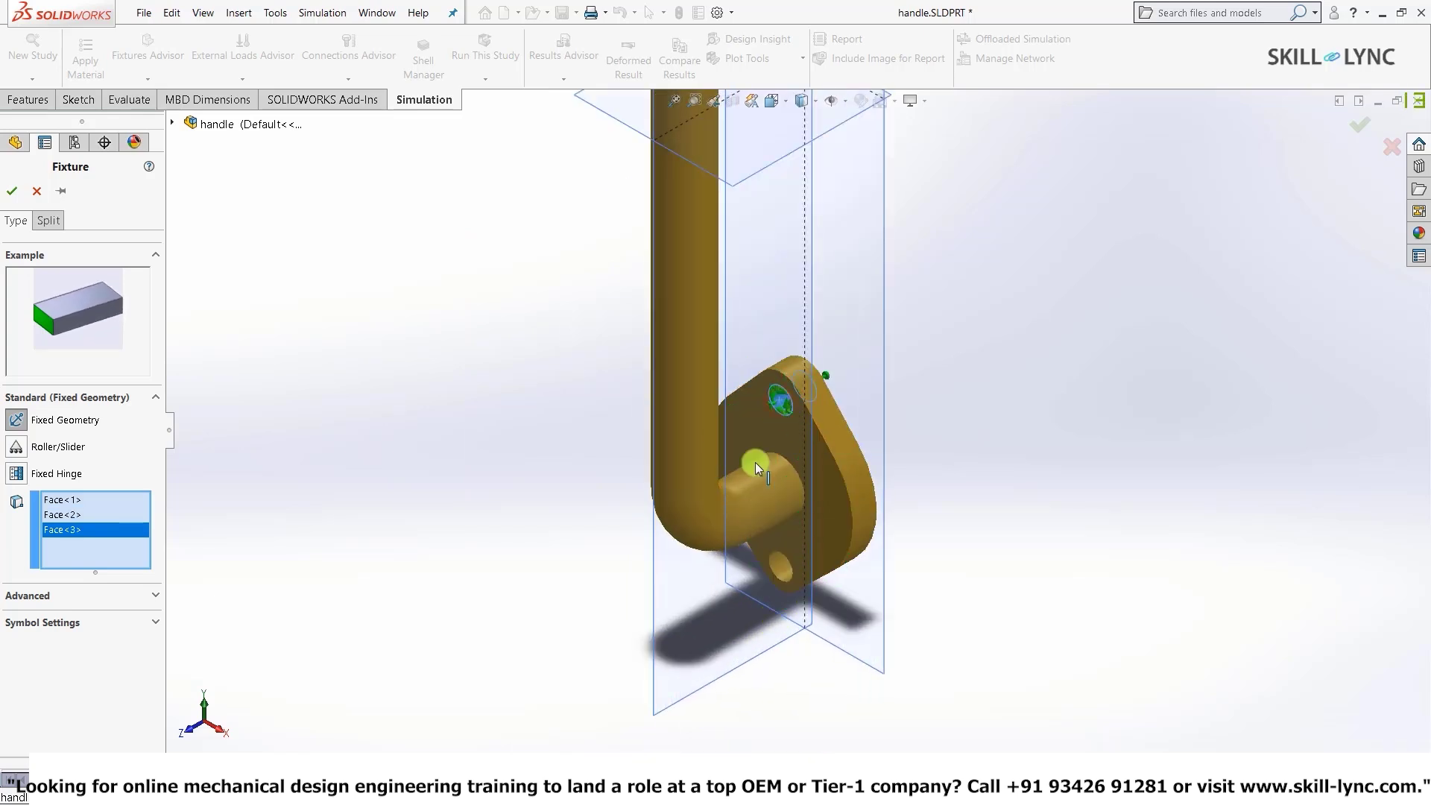
pyautogui.click(759, 580)
pyautogui.scroll(-4, 760, 582)
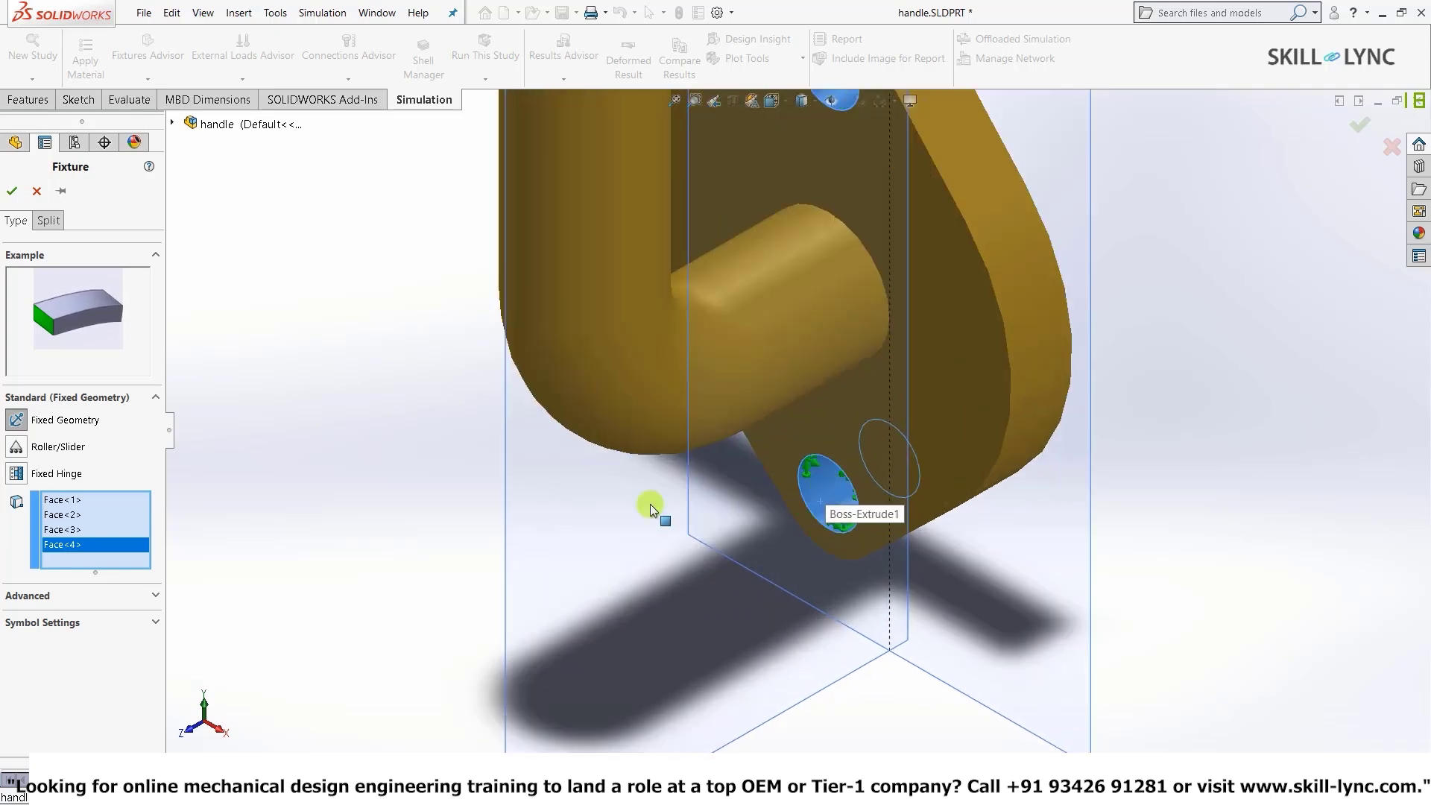
pyautogui.scroll(8, 540, 593)
pyautogui.scroll(-4, 942, 355)
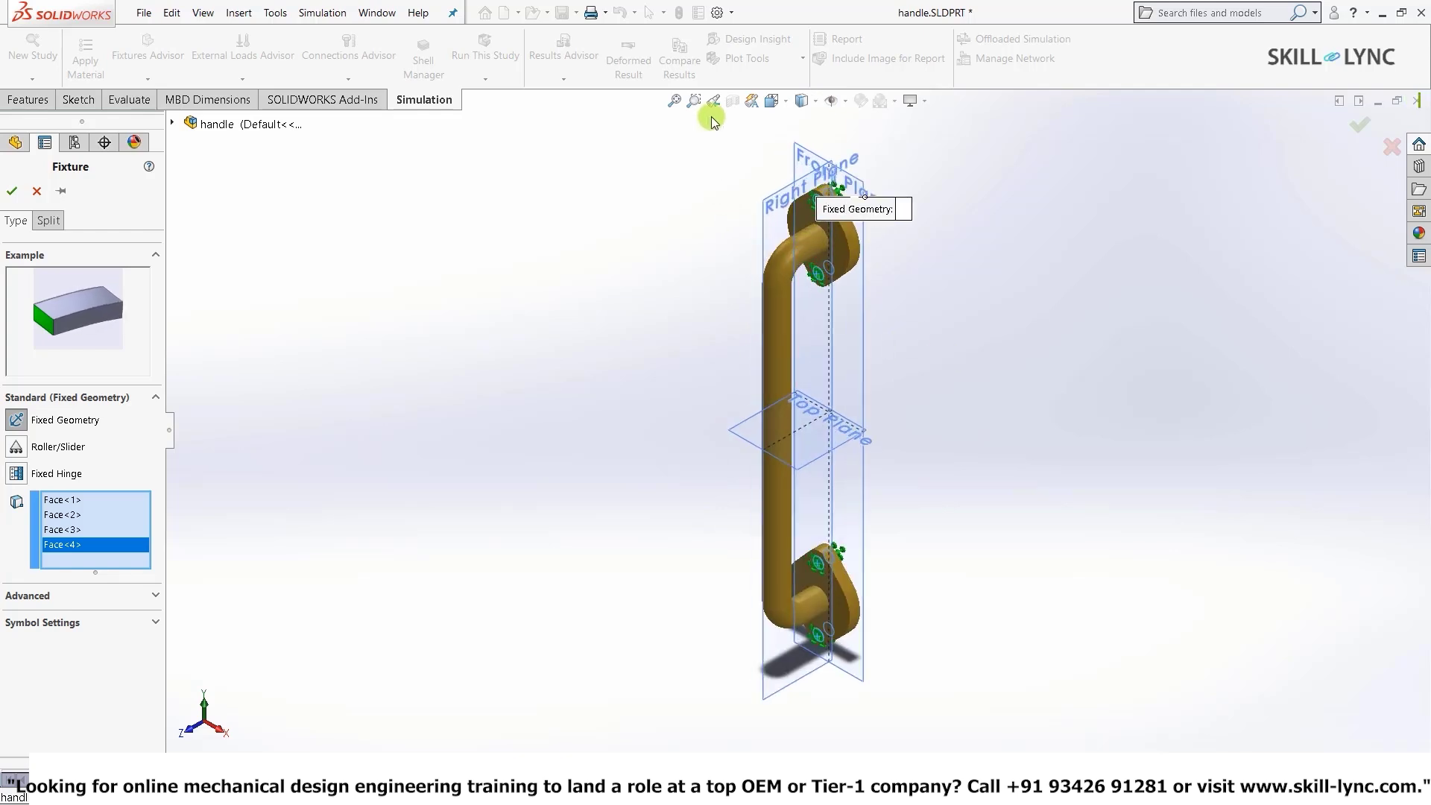
pyautogui.scroll(-6, 972, 279)
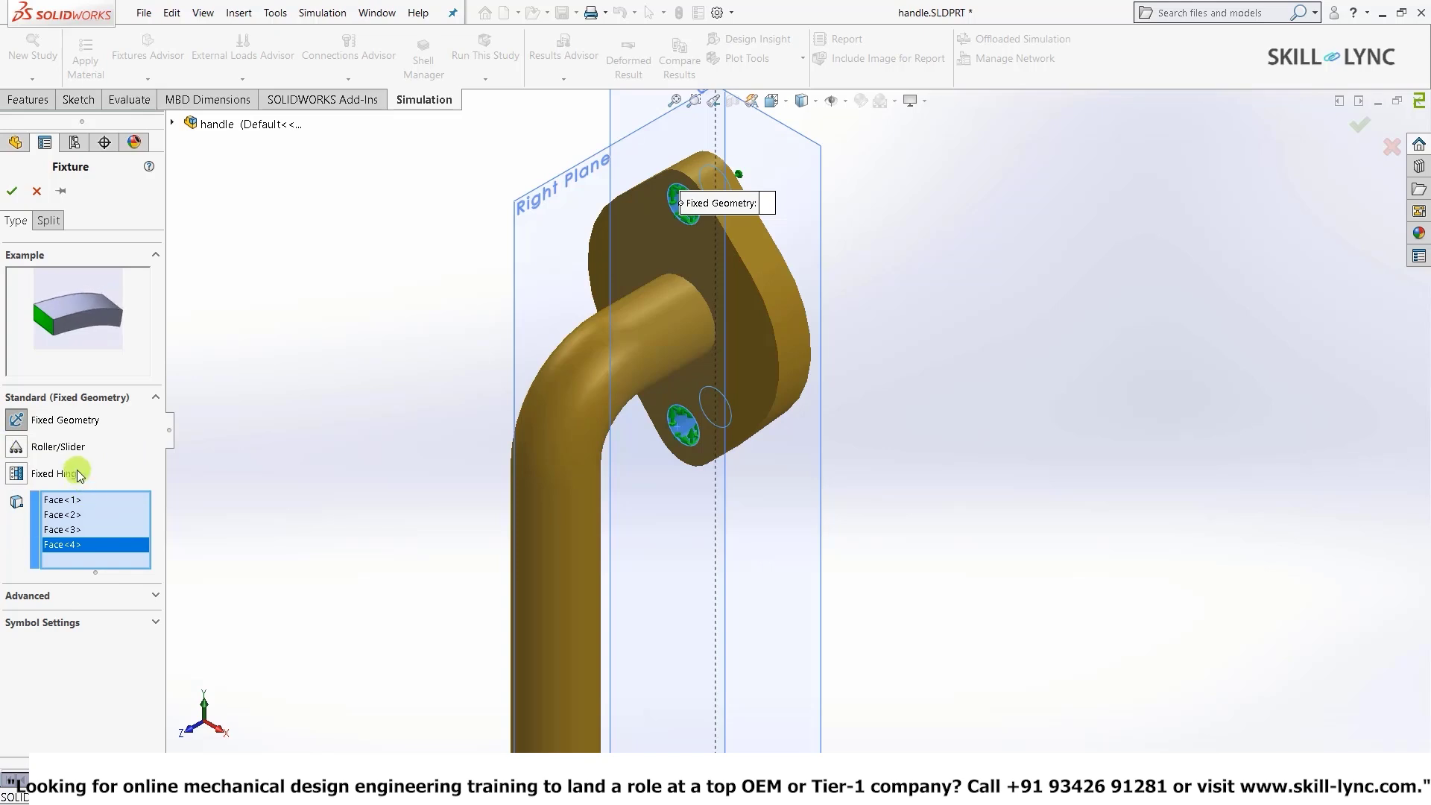
# Accept the Fixed Geometry fixture and review the external load types available for the study.
pyautogui.click(12, 192)
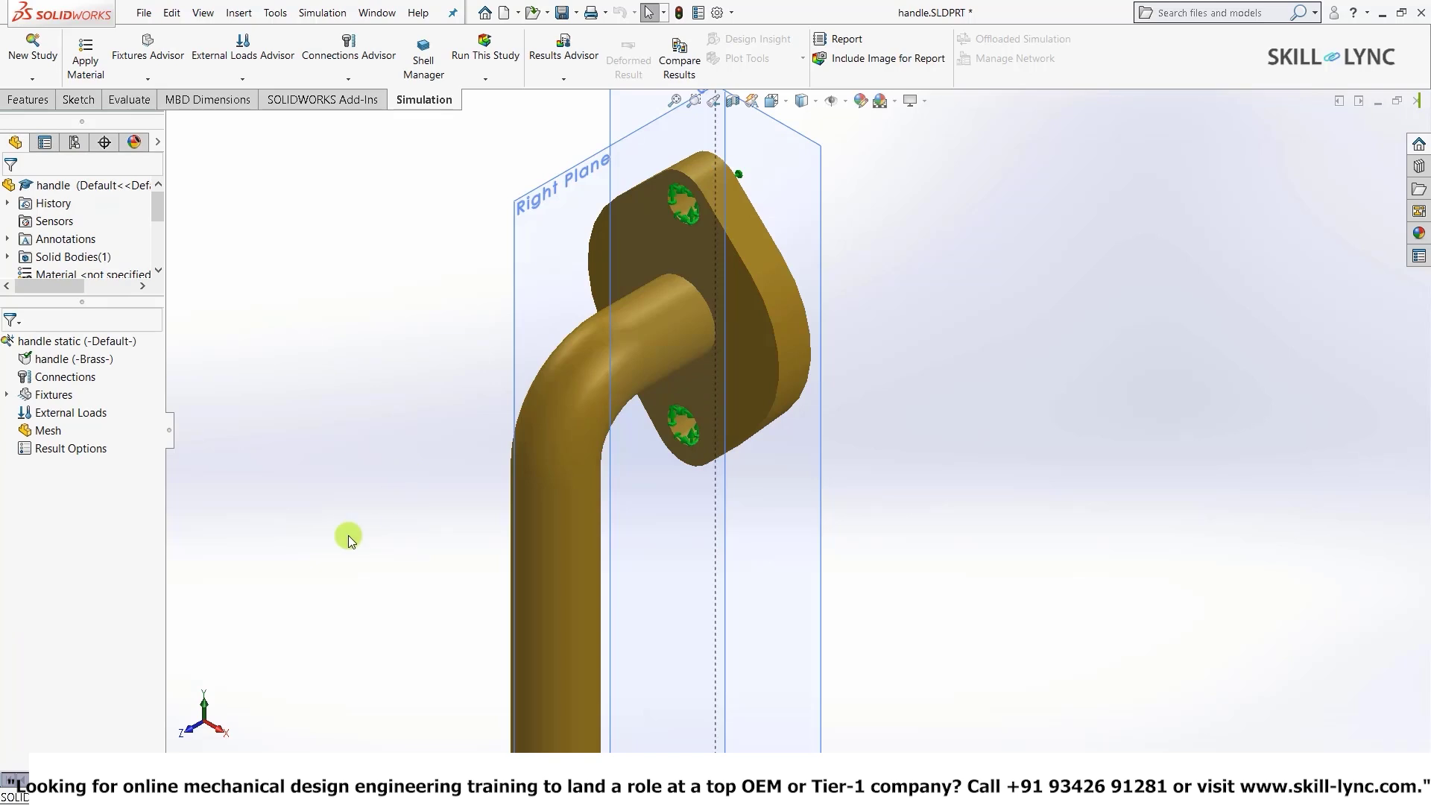
pyautogui.rightClick(54, 419)
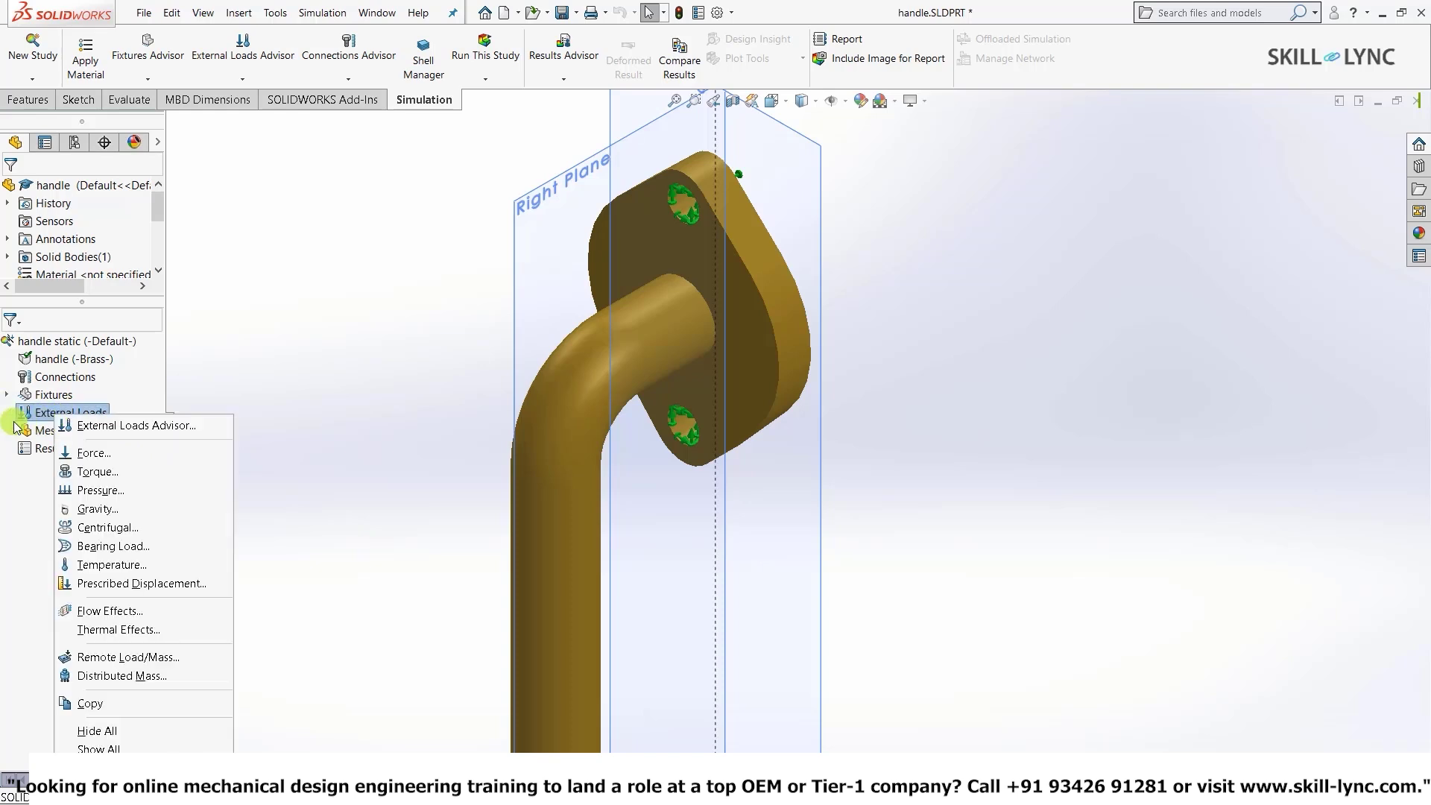
pyautogui.click(272, 375)
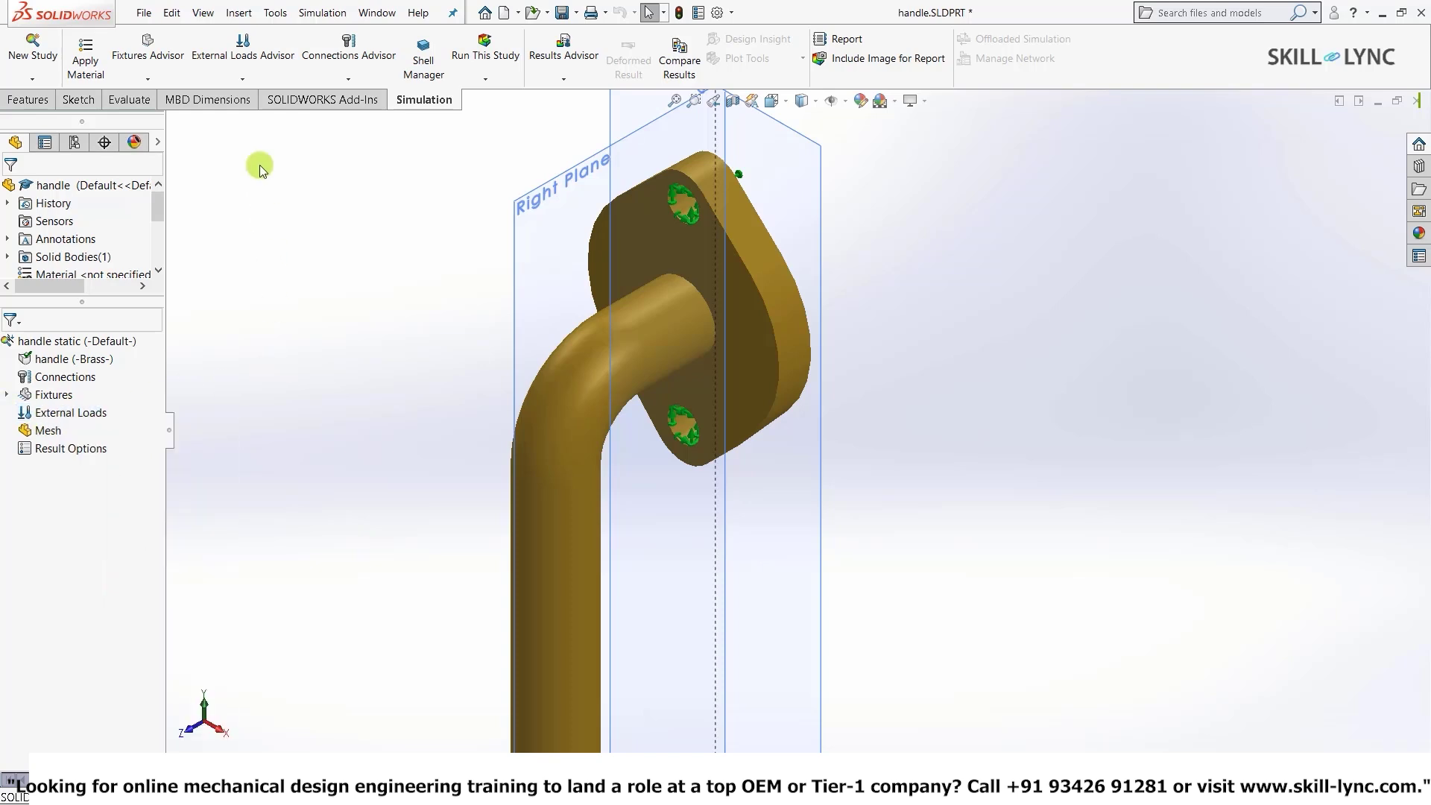
# Start a Force load and select the cylindrical face of the handle's straight grip.
pyautogui.click(242, 79)
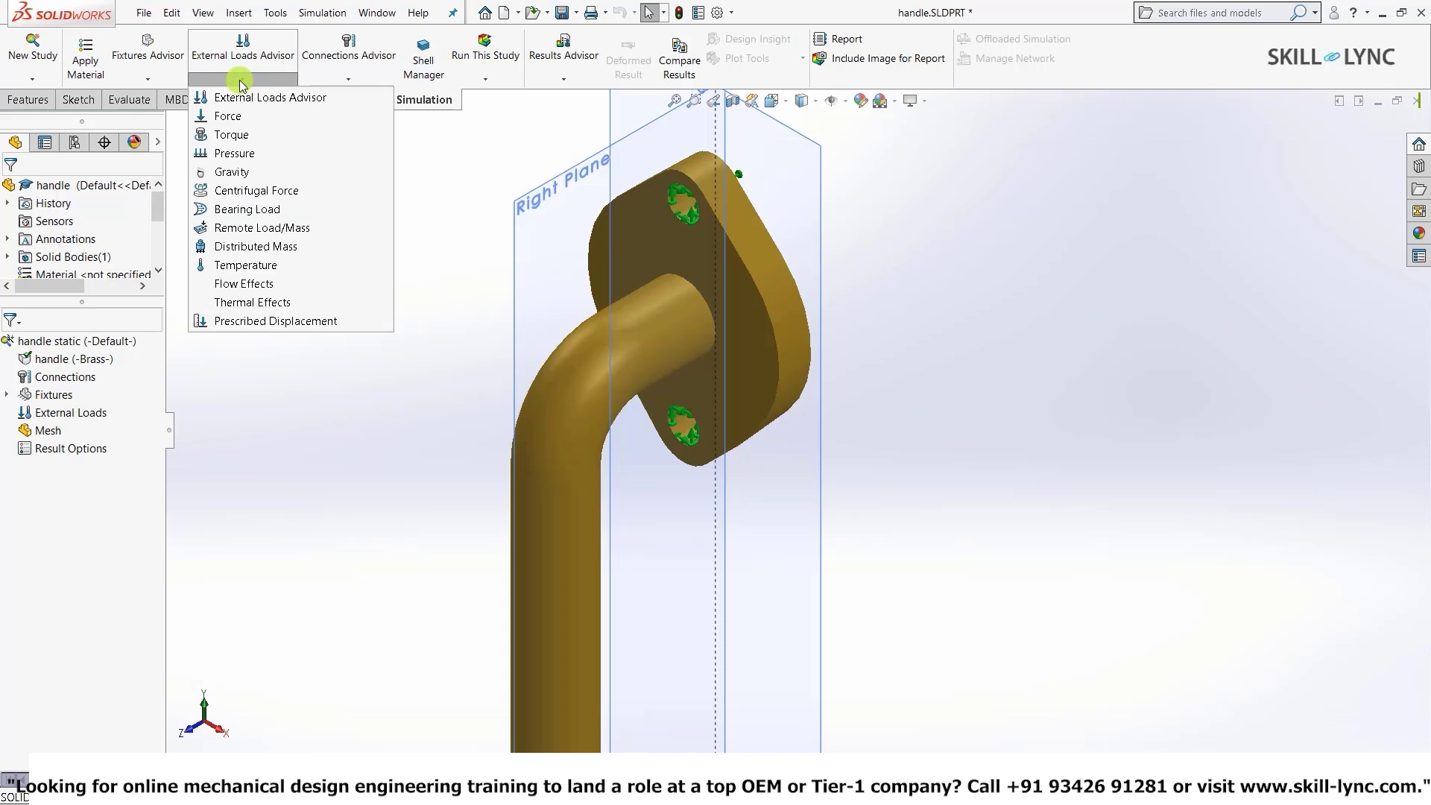
pyautogui.click(225, 116)
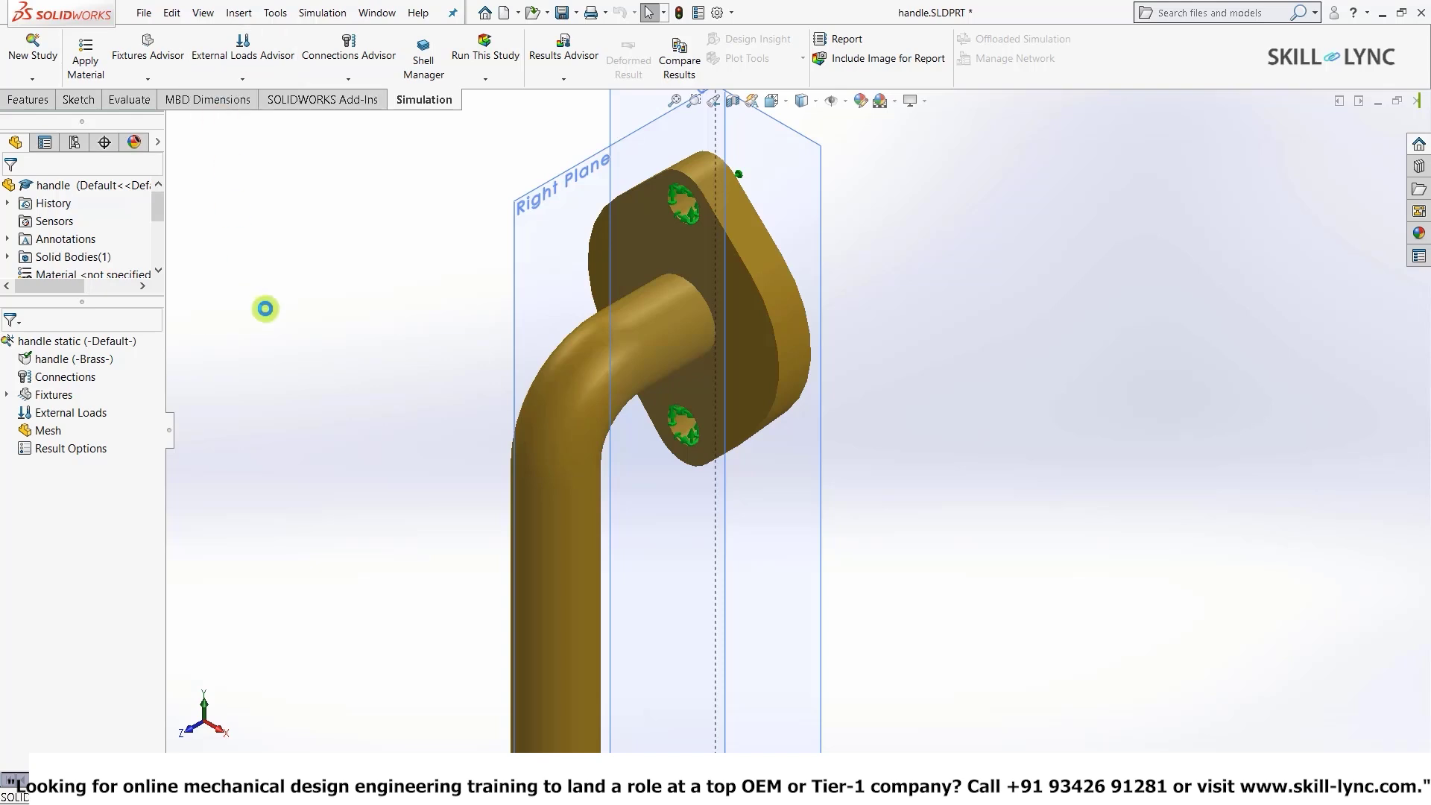
pyautogui.press('f')
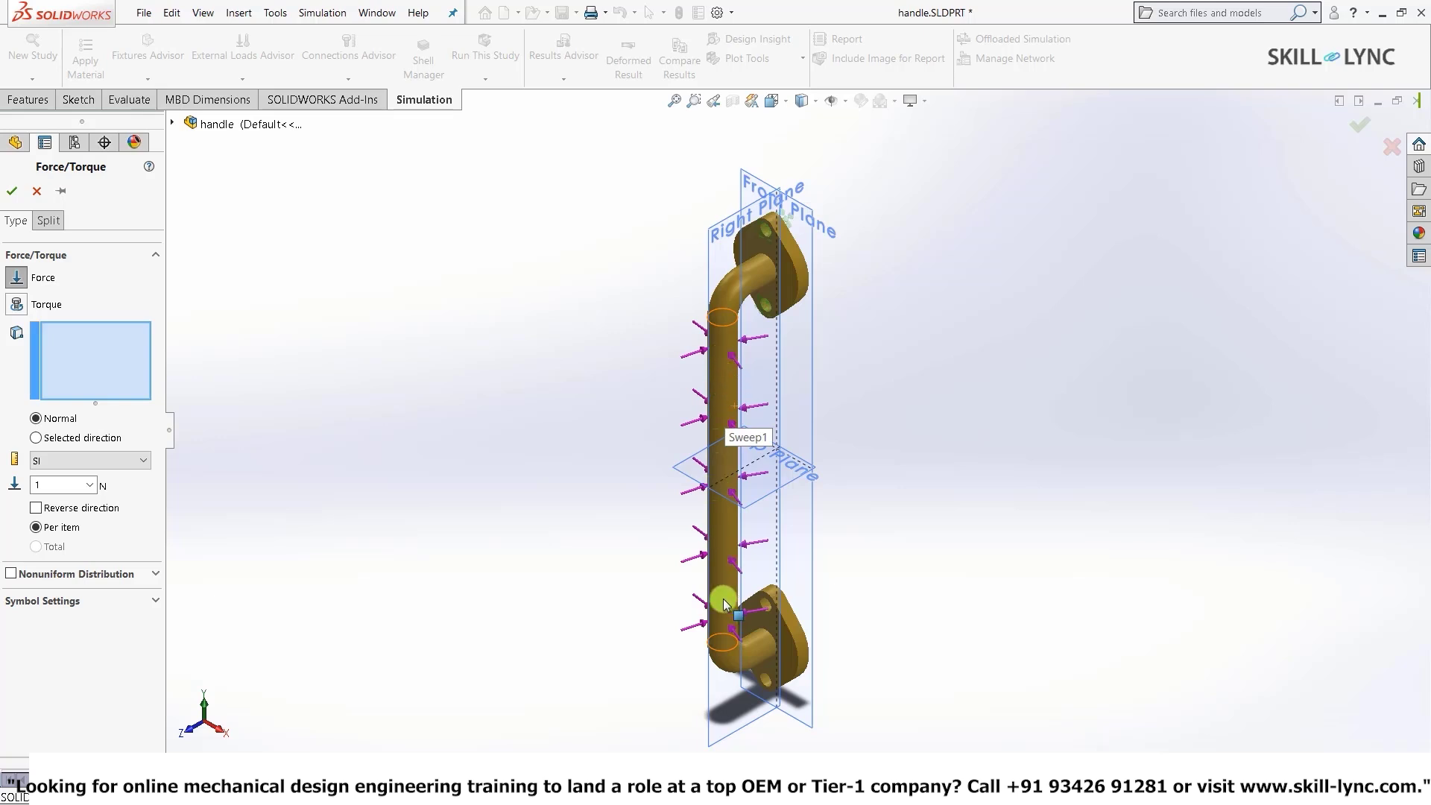
pyautogui.click(732, 395)
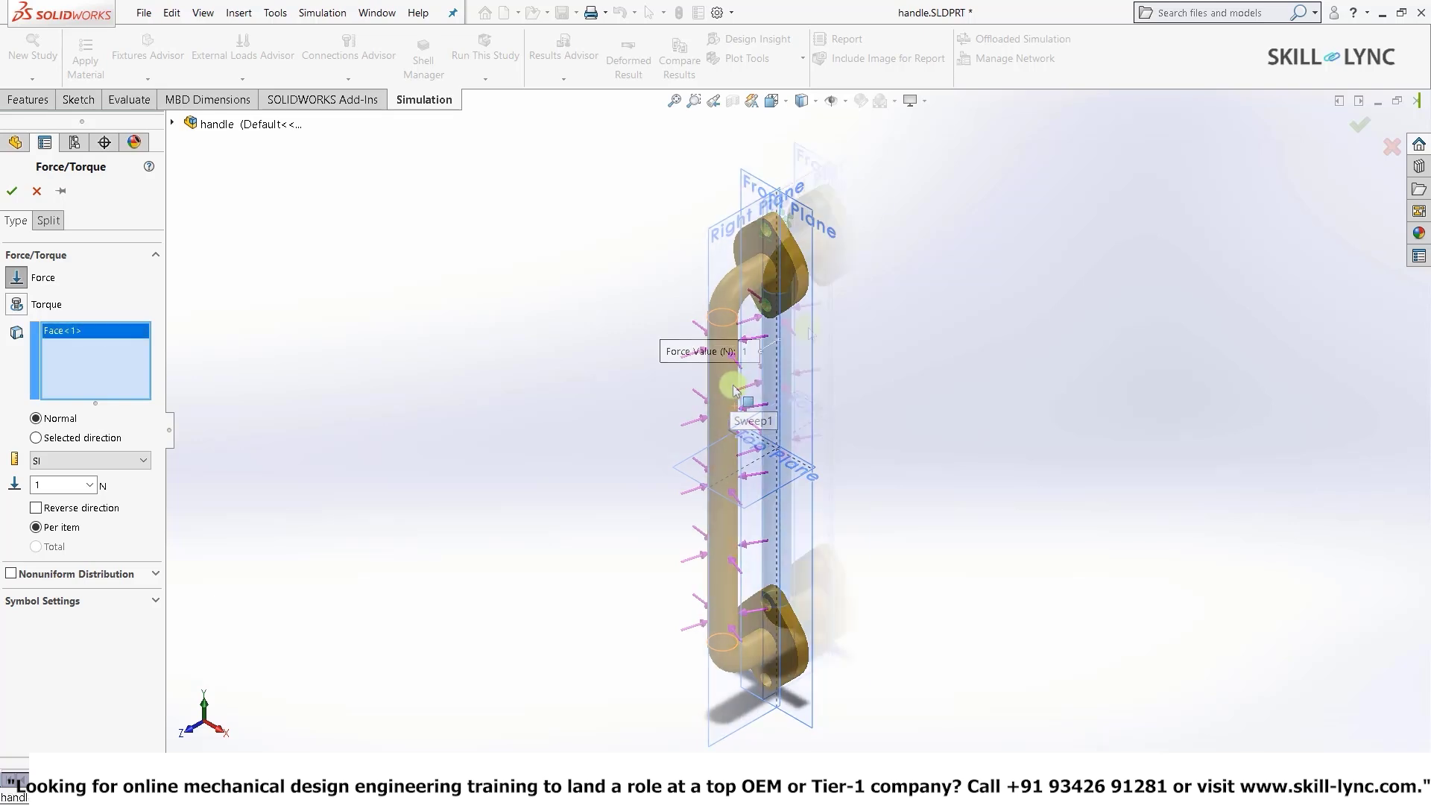
pyautogui.keyDown('ctrl'); pyautogui.moveTo(731, 395); pyautogui.dragTo(783, 366, button='middle'); pyautogui.keyUp('ctrl')
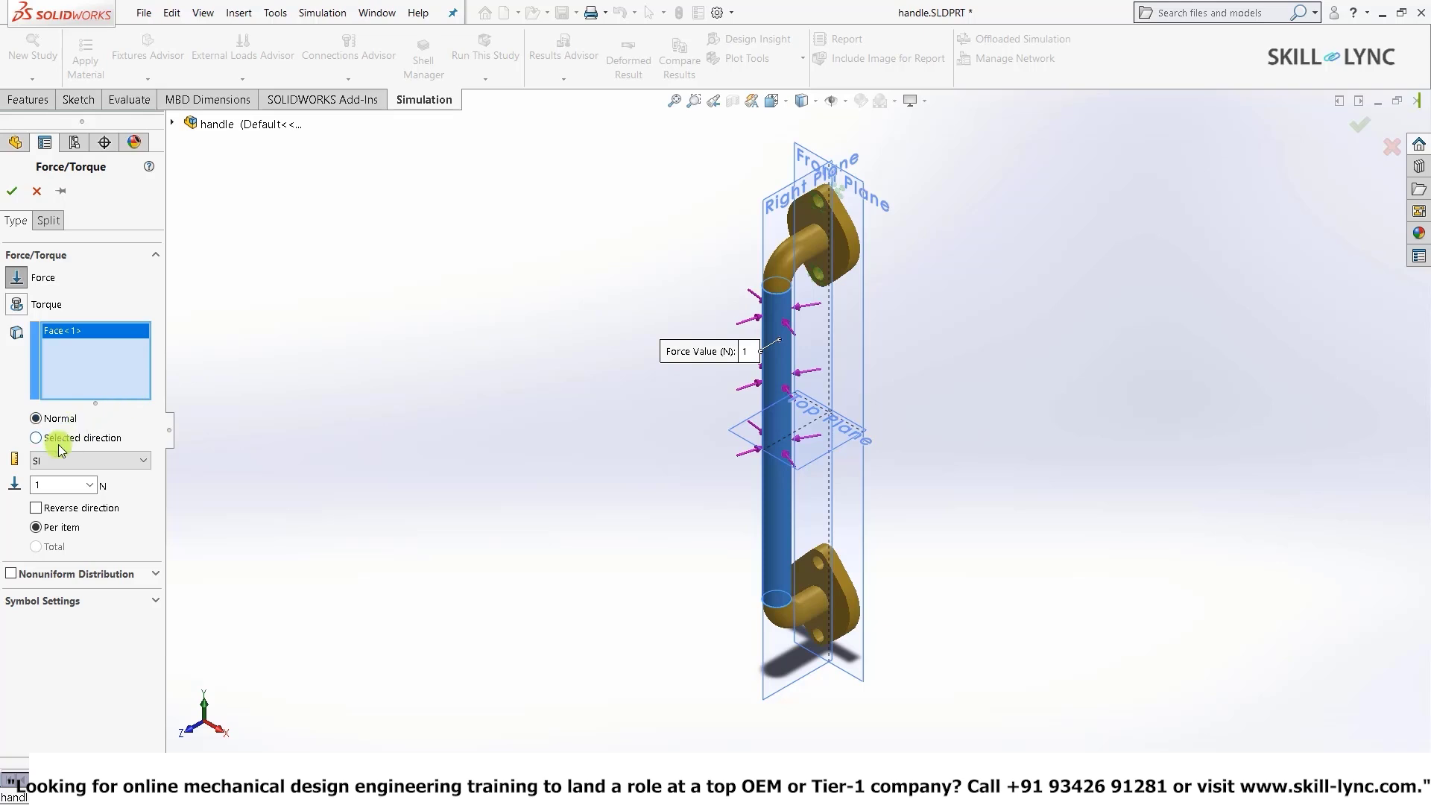
# Switch the force to a selected direction and use the Front Plane as its direction reference.
pyautogui.click(36, 437)
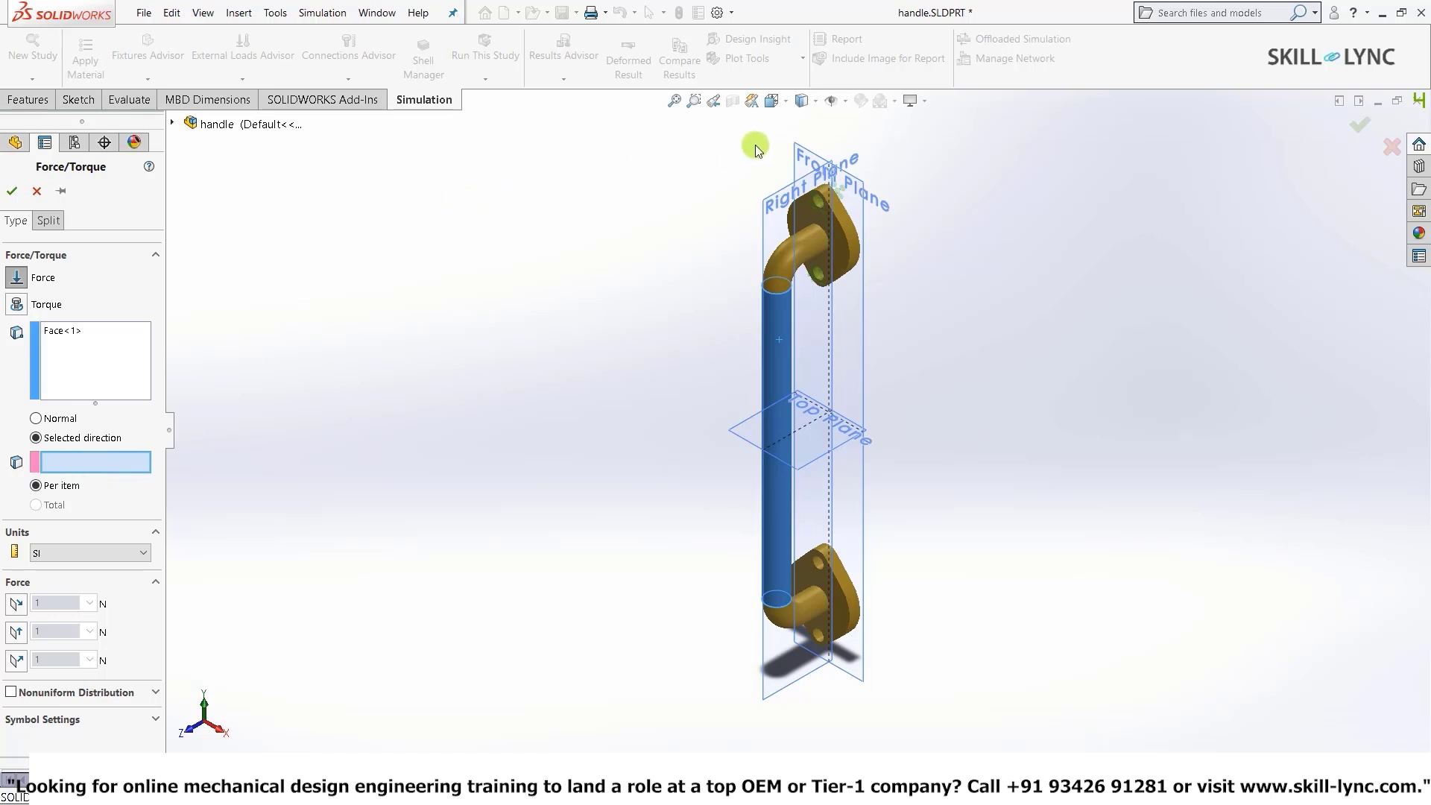
pyautogui.scroll(-5, 827, 179)
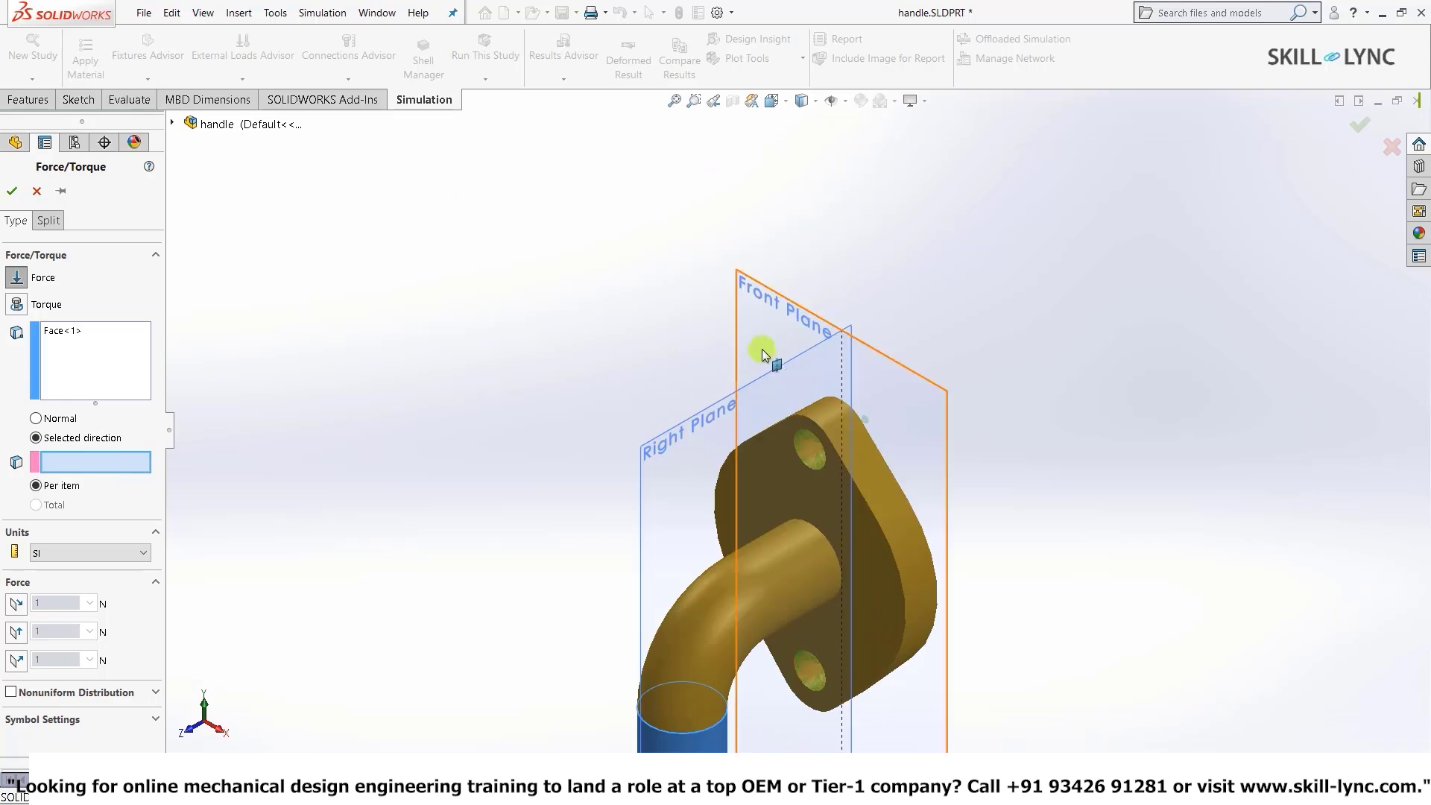
pyautogui.click(763, 331)
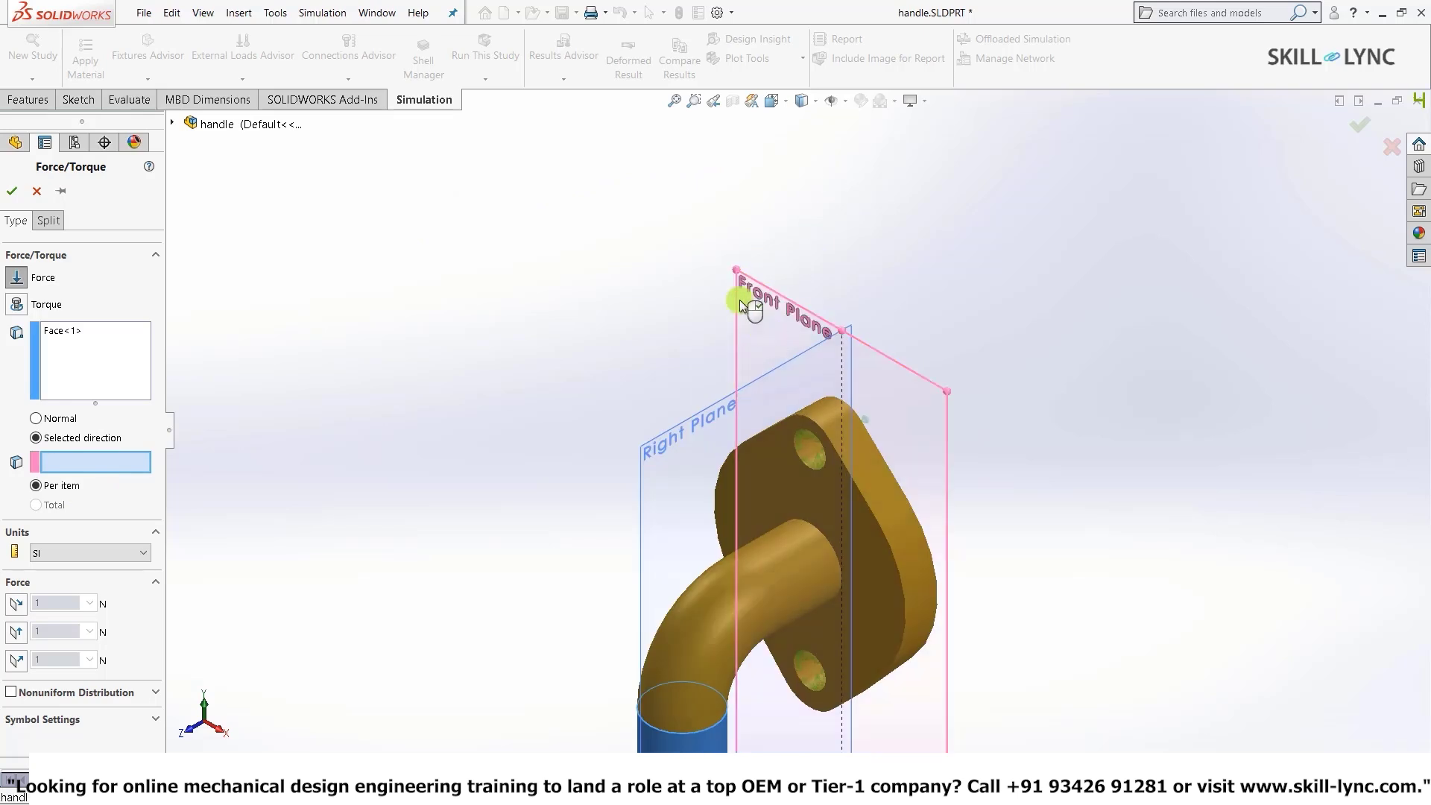
pyautogui.scroll(6, 776, 279)
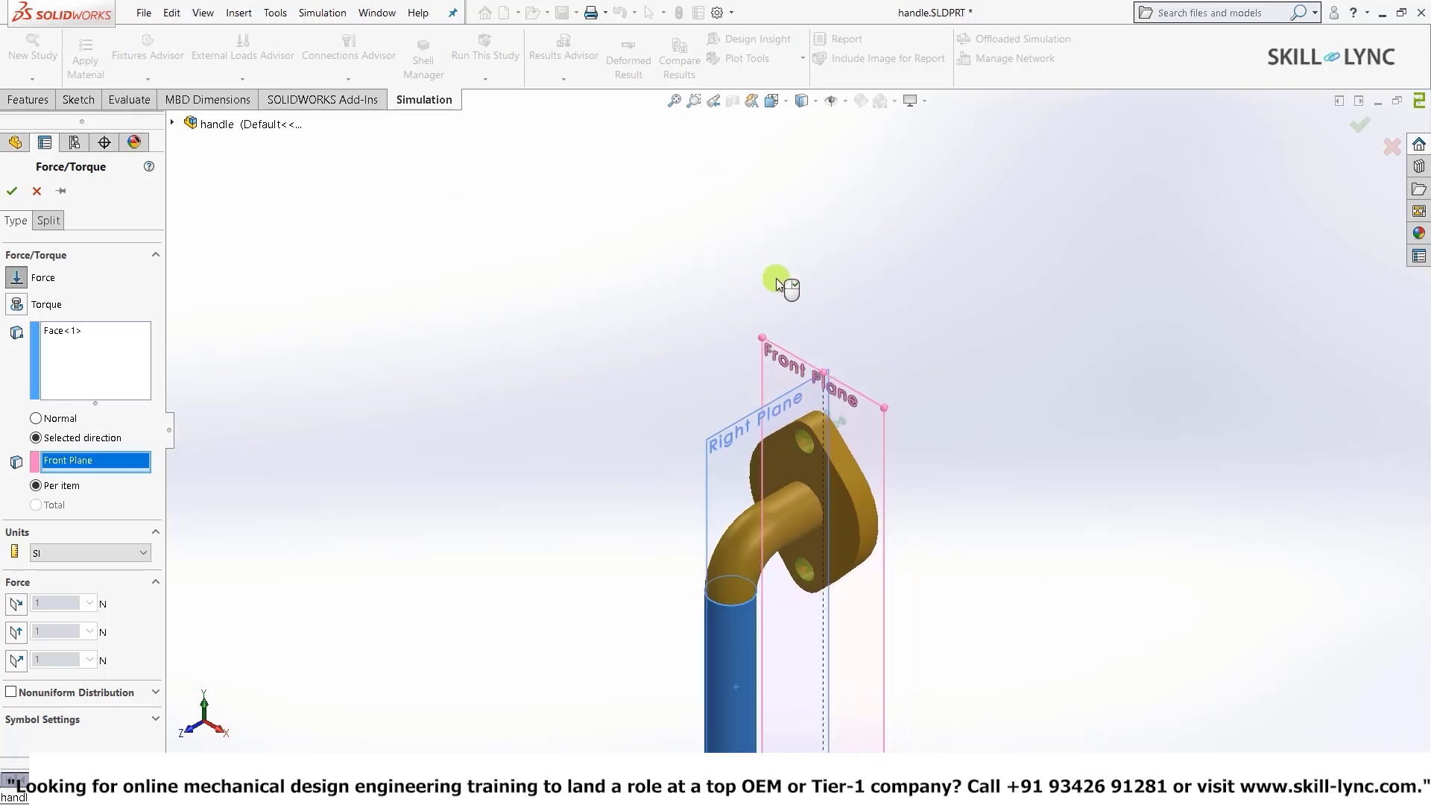
pyautogui.press('f')
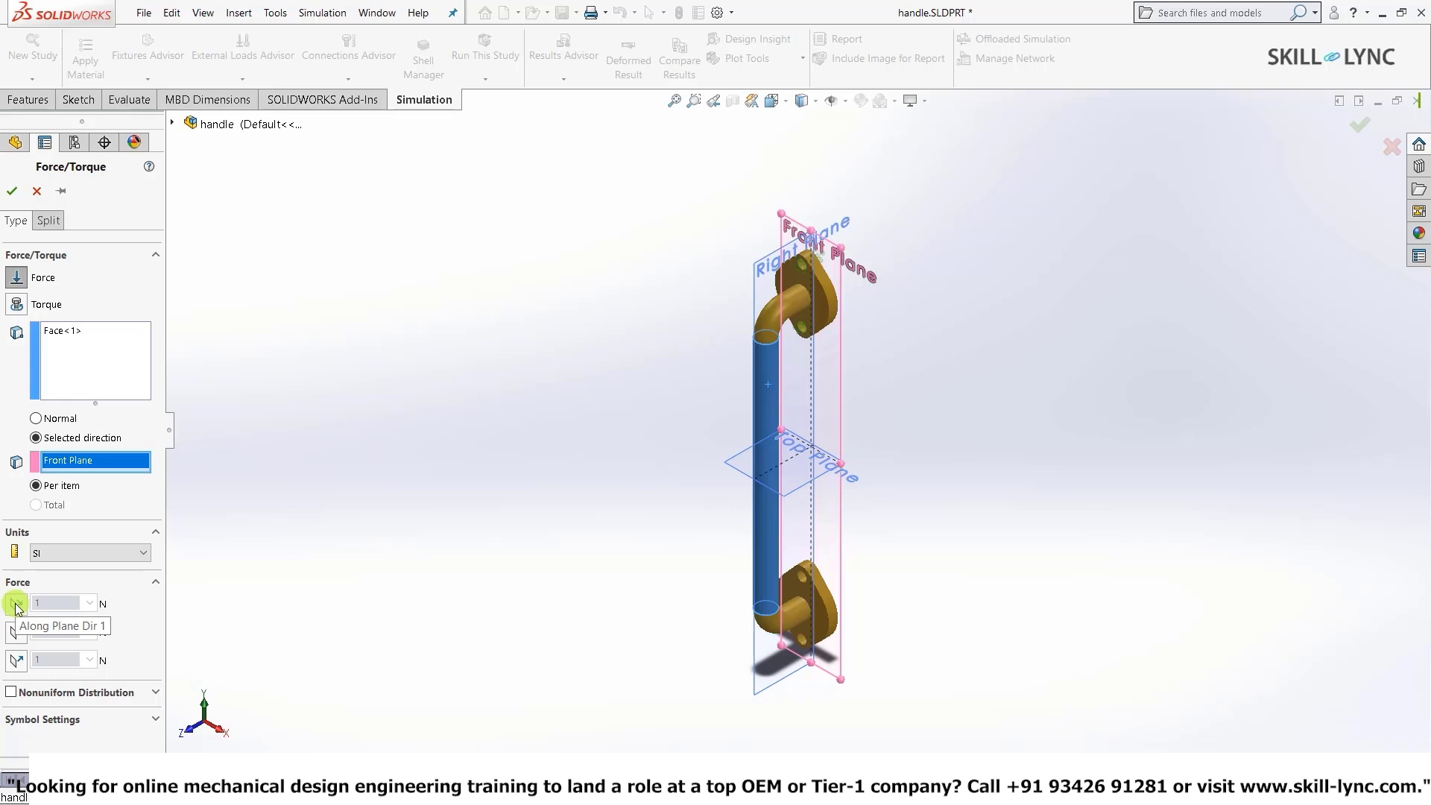
# Apply a 500 N force normal to the Front Plane and accept the load.
pyautogui.click(17, 661)
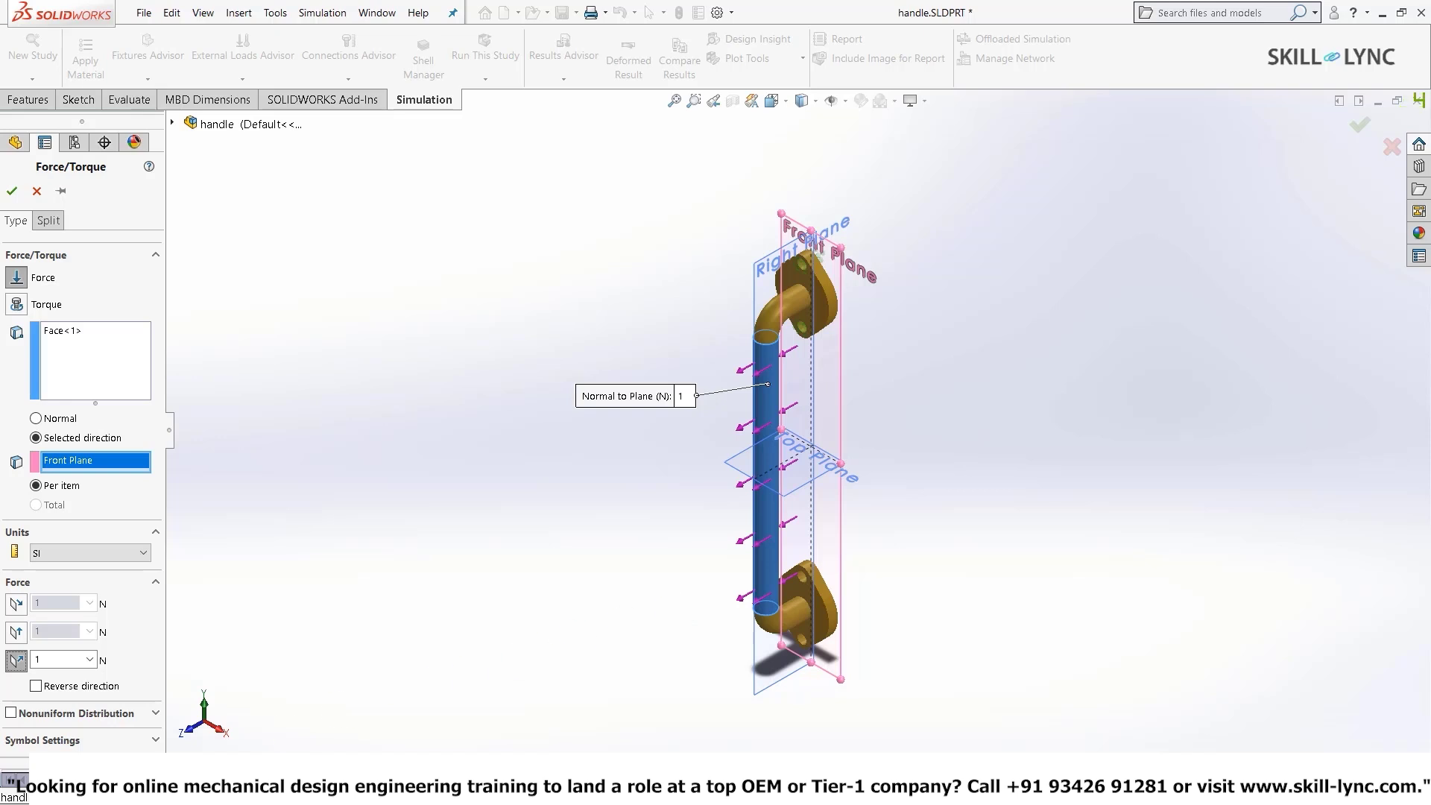
pyautogui.doubleClick(49, 661)
pyautogui.write('500')
pyautogui.click(11, 192)
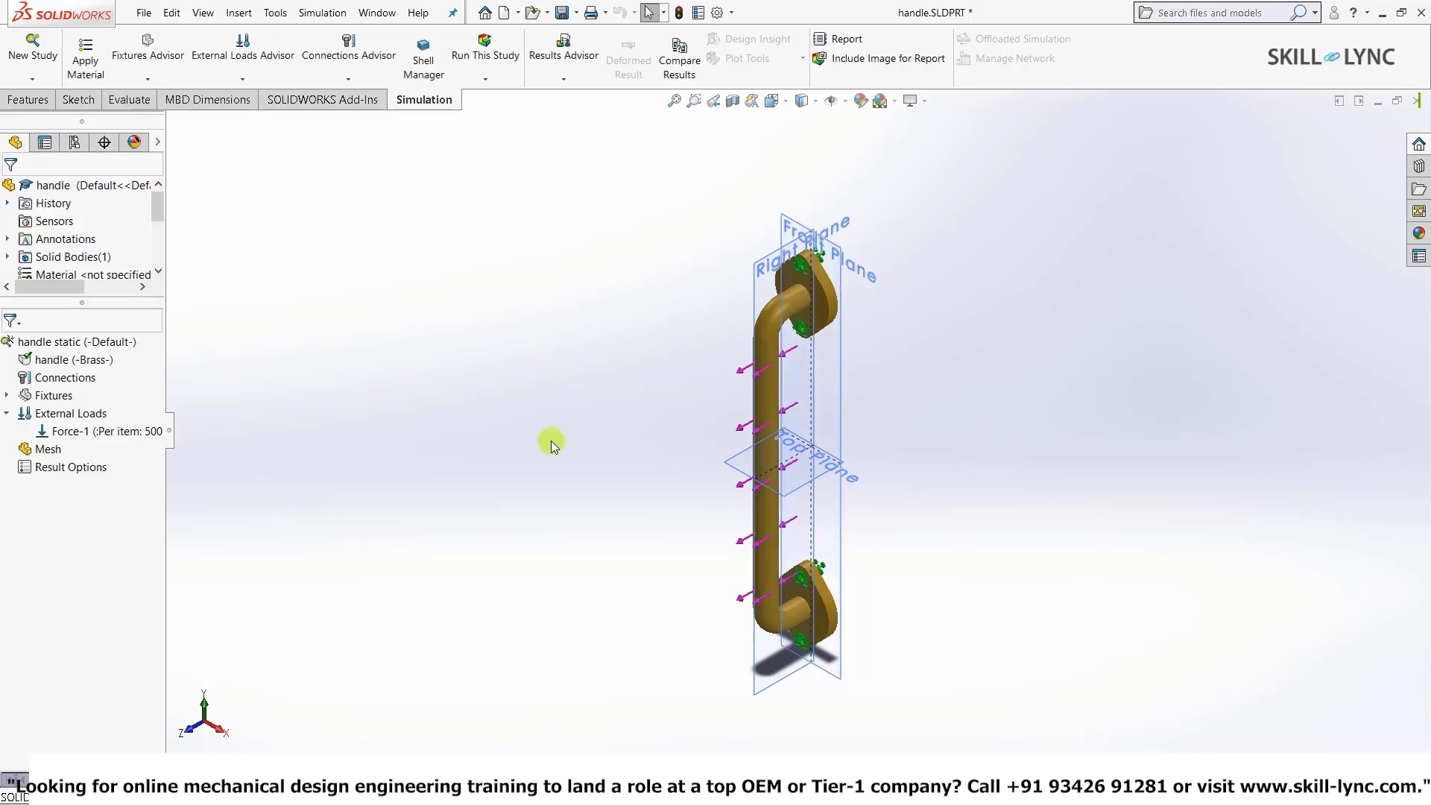
pyautogui.click(768, 401)
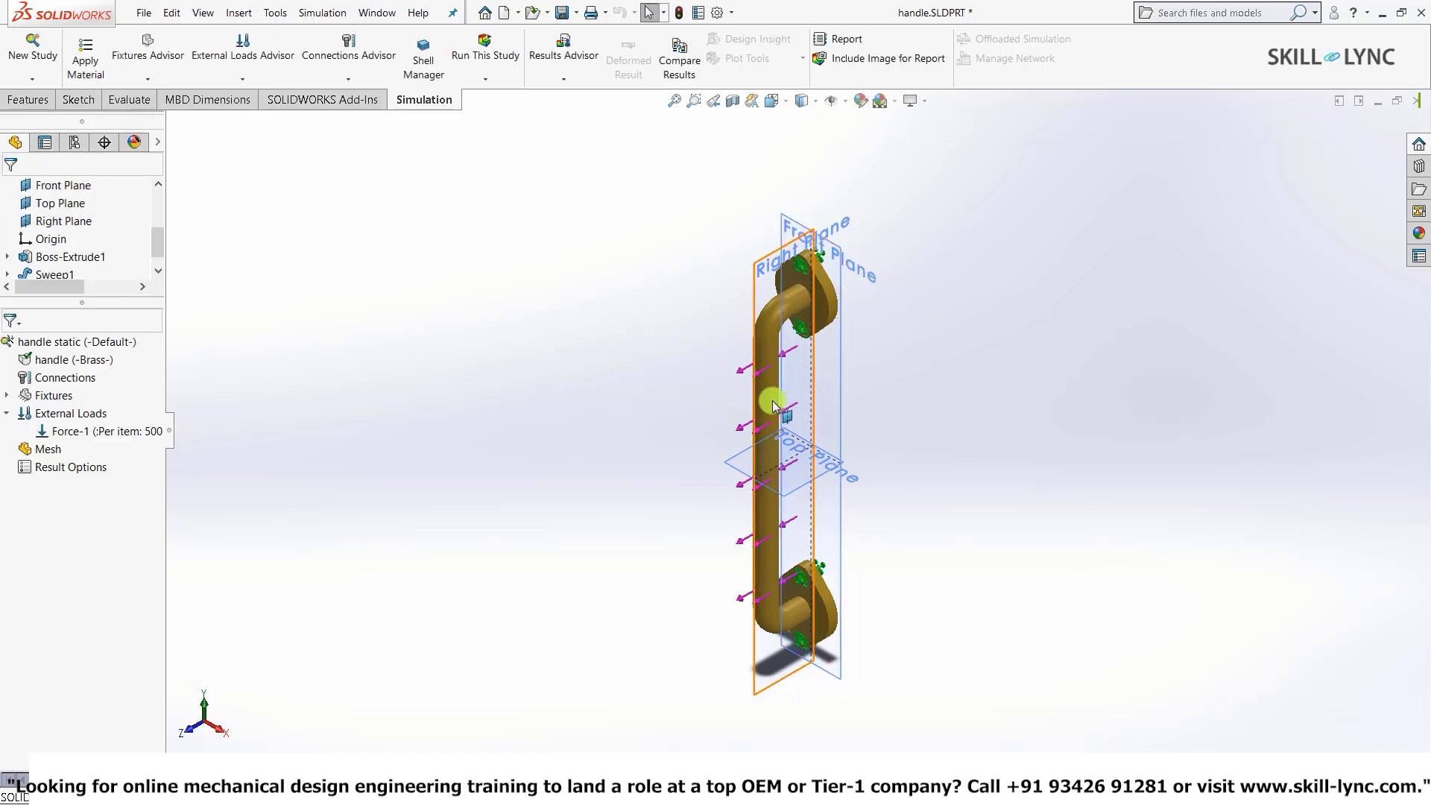
pyautogui.click(740, 615)
pyautogui.scroll(-5, 805, 283)
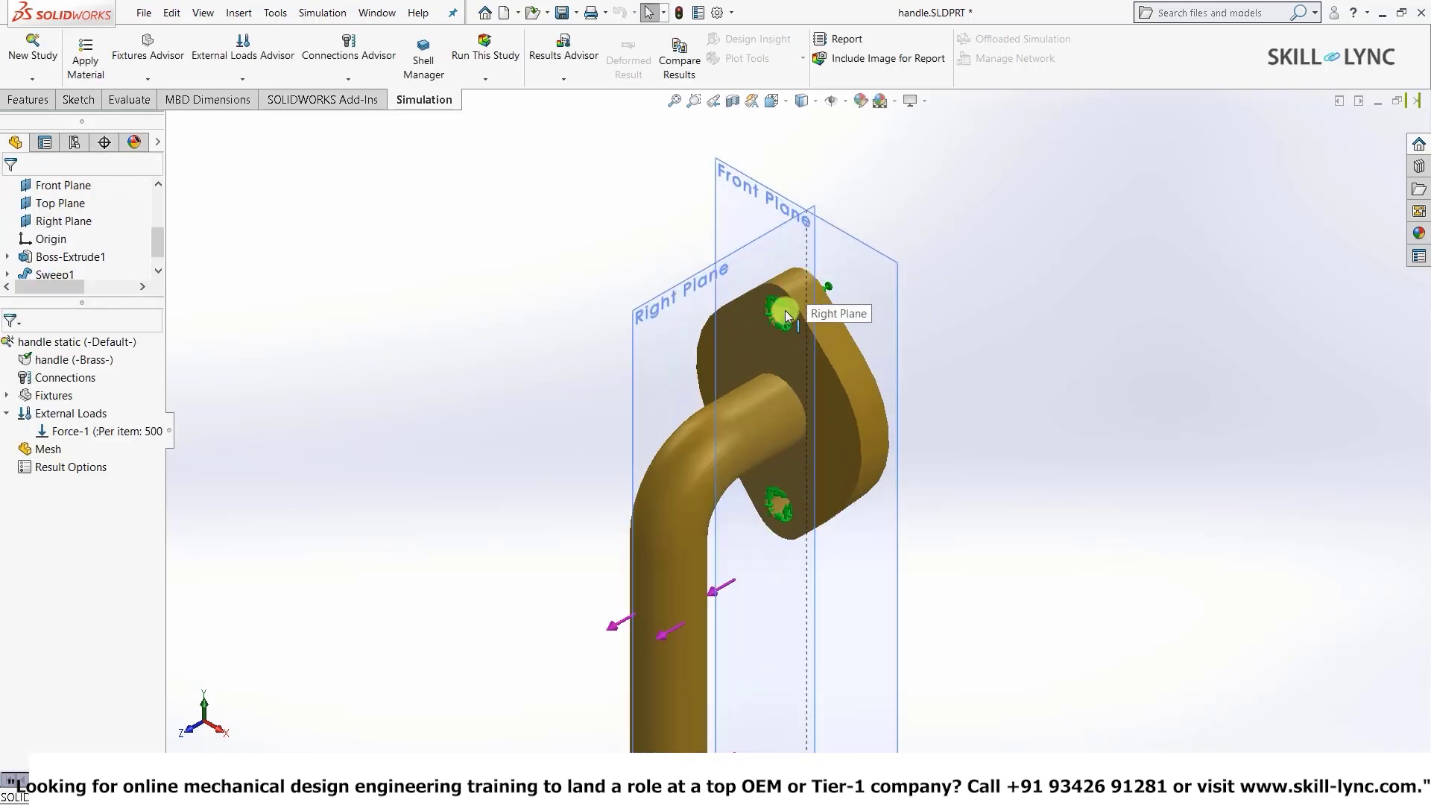
pyautogui.scroll(5, 782, 320)
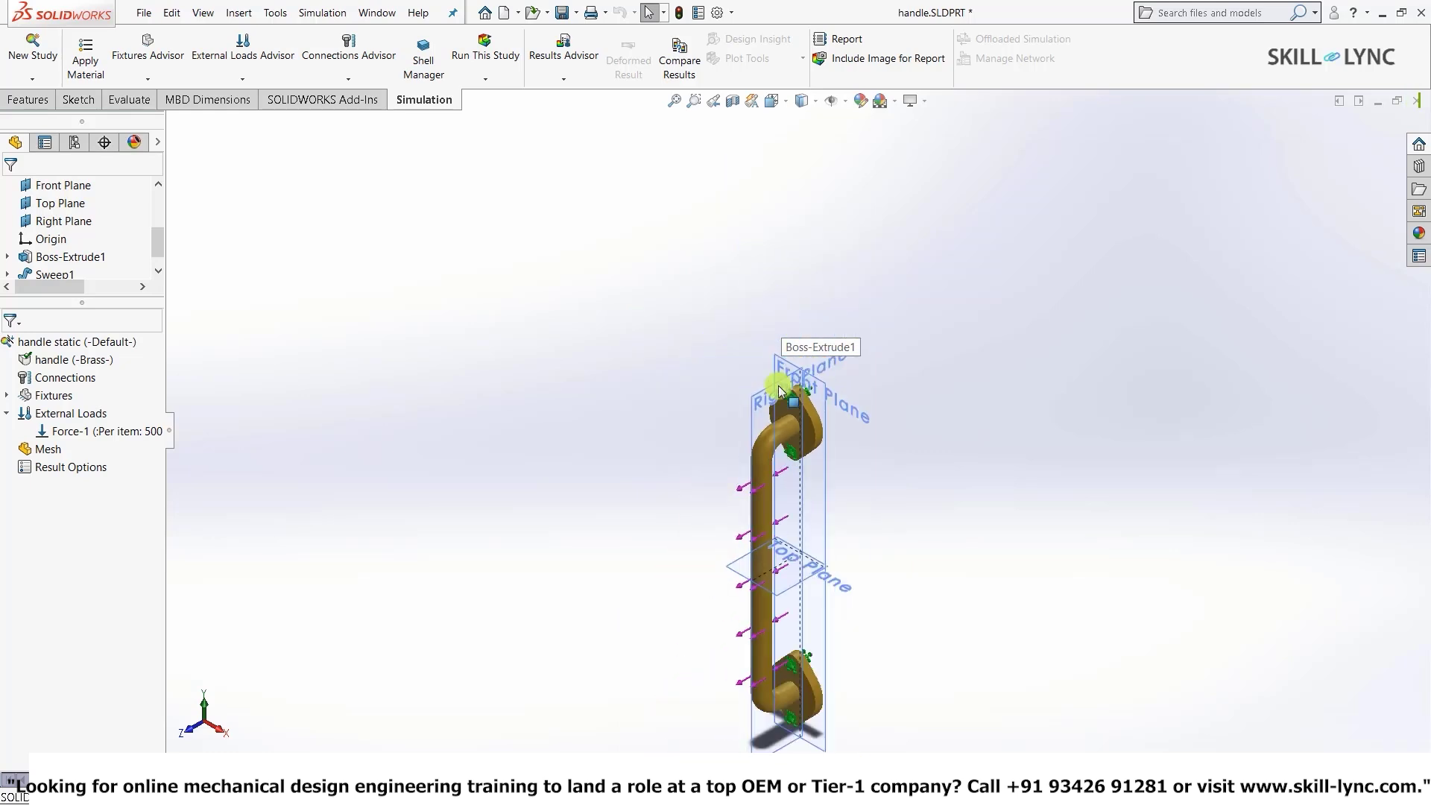
pyautogui.scroll(-3, 768, 719)
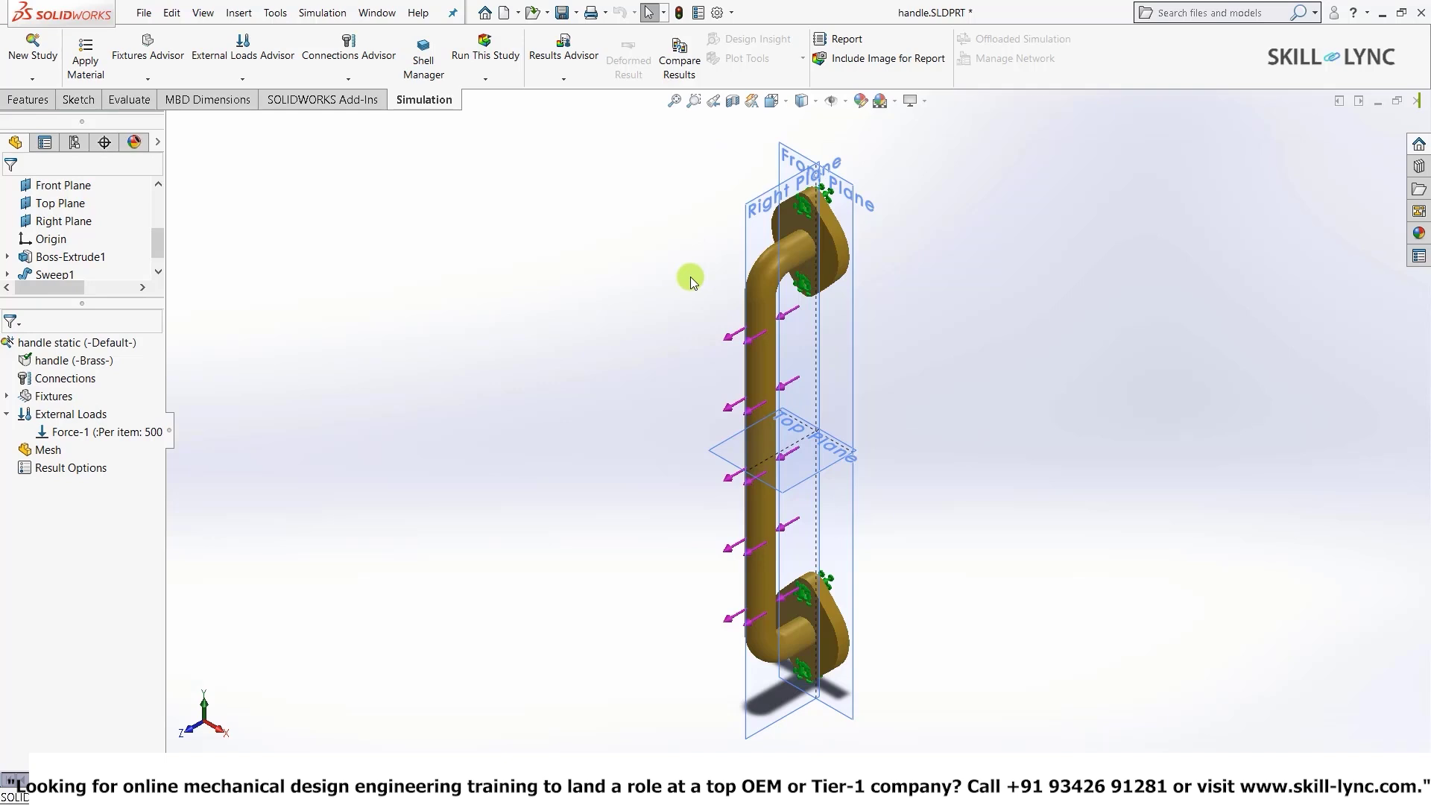
# Start creating a mesh, try a coarse mesh density and return it to a medium density.
pyautogui.click(33, 451)
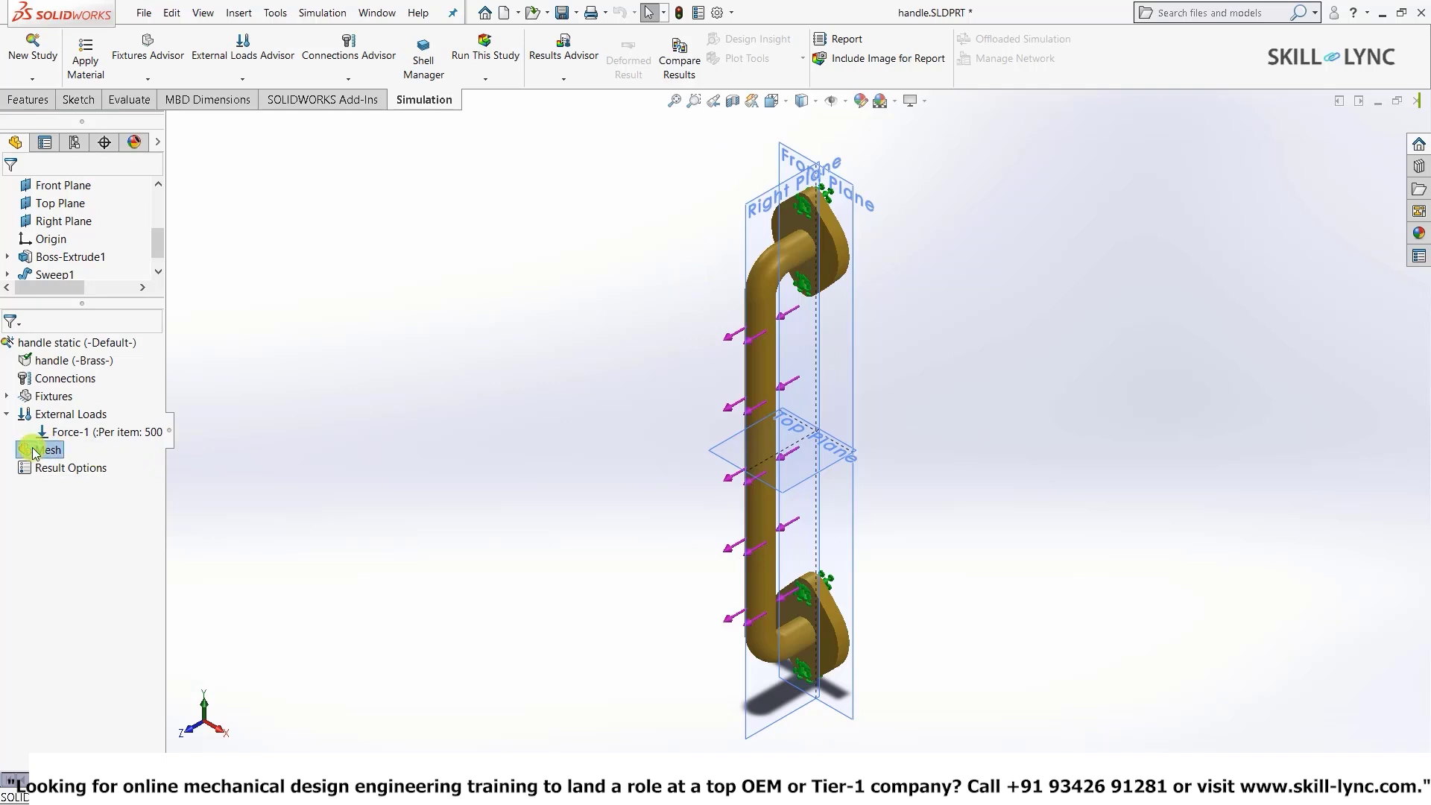
pyautogui.rightClick(35, 451)
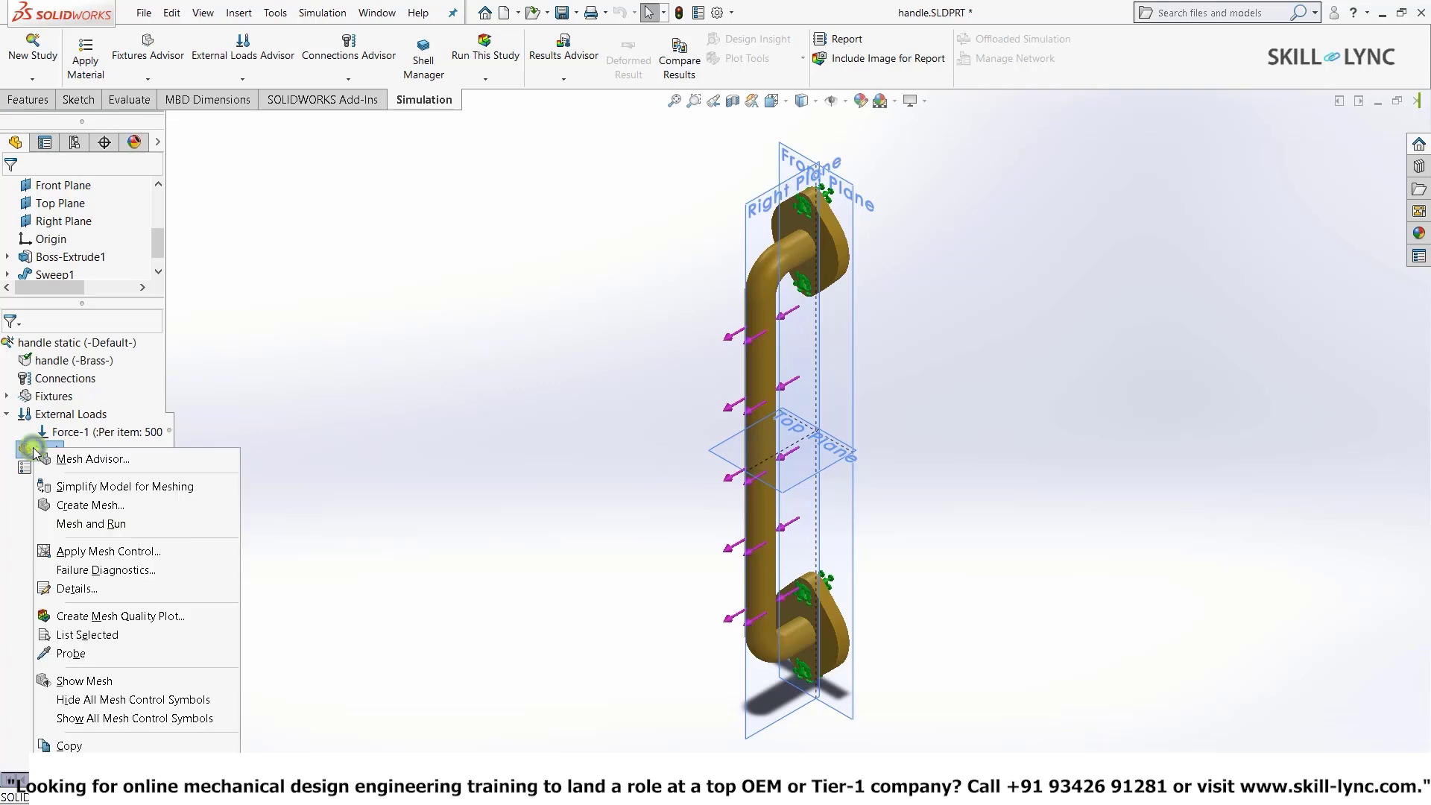
pyautogui.click(111, 507)
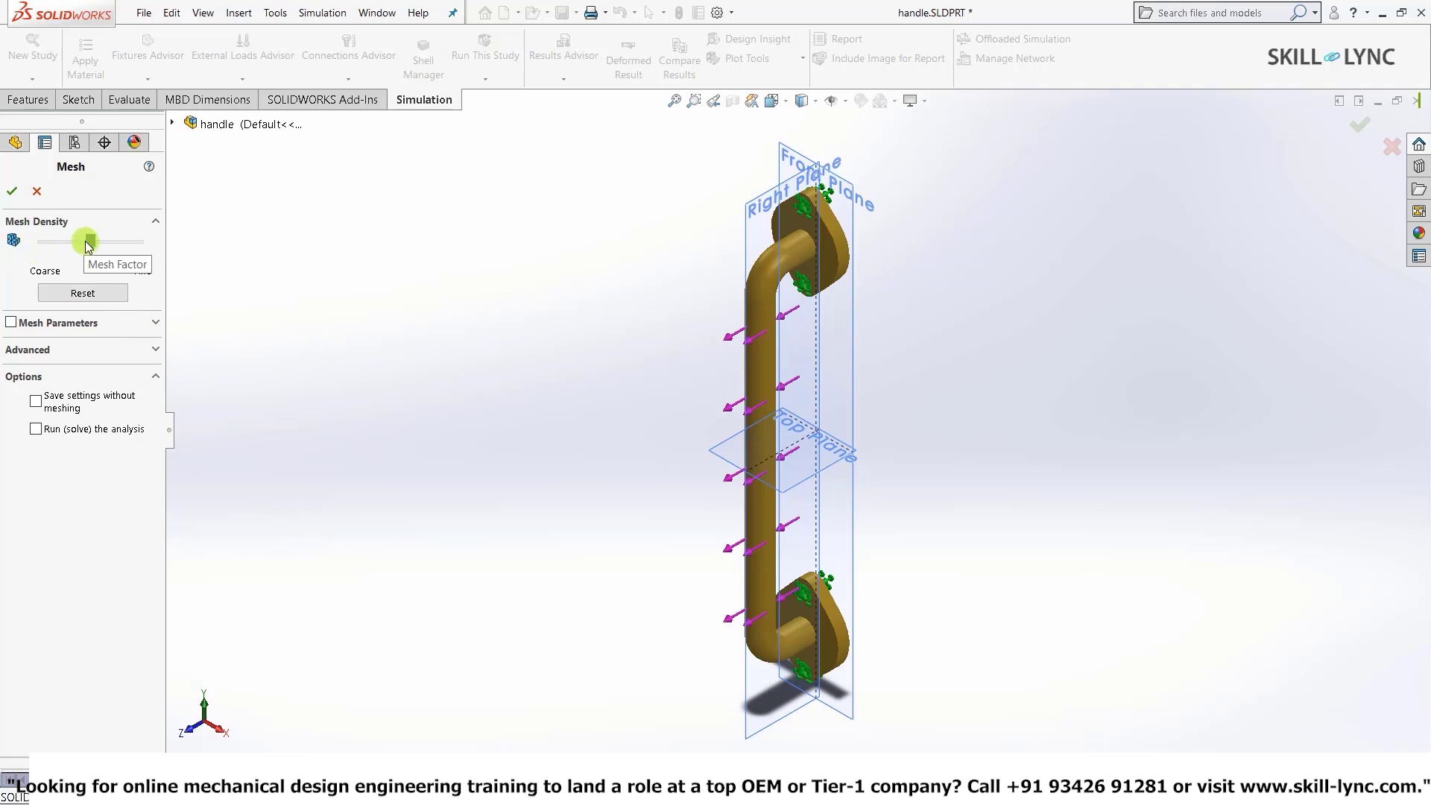
pyautogui.moveTo(91, 246)
pyautogui.mouseDown()
pyautogui.moveTo(66, 240)
pyautogui.moveTo(163, 249)
pyautogui.moveTo(82, 255)
pyautogui.mouseUp()
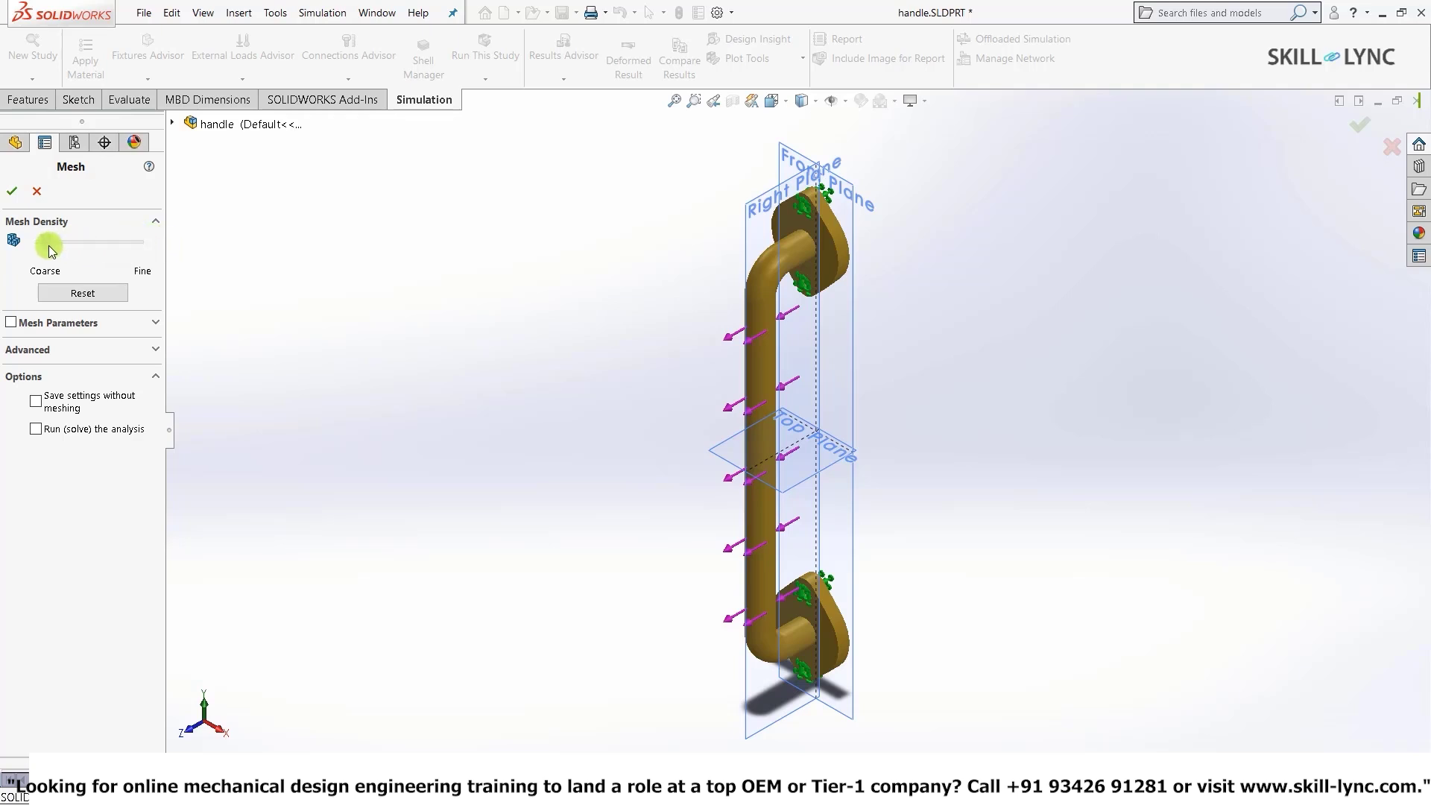
pyautogui.moveTo(52, 251); pyautogui.dragTo(89, 236)
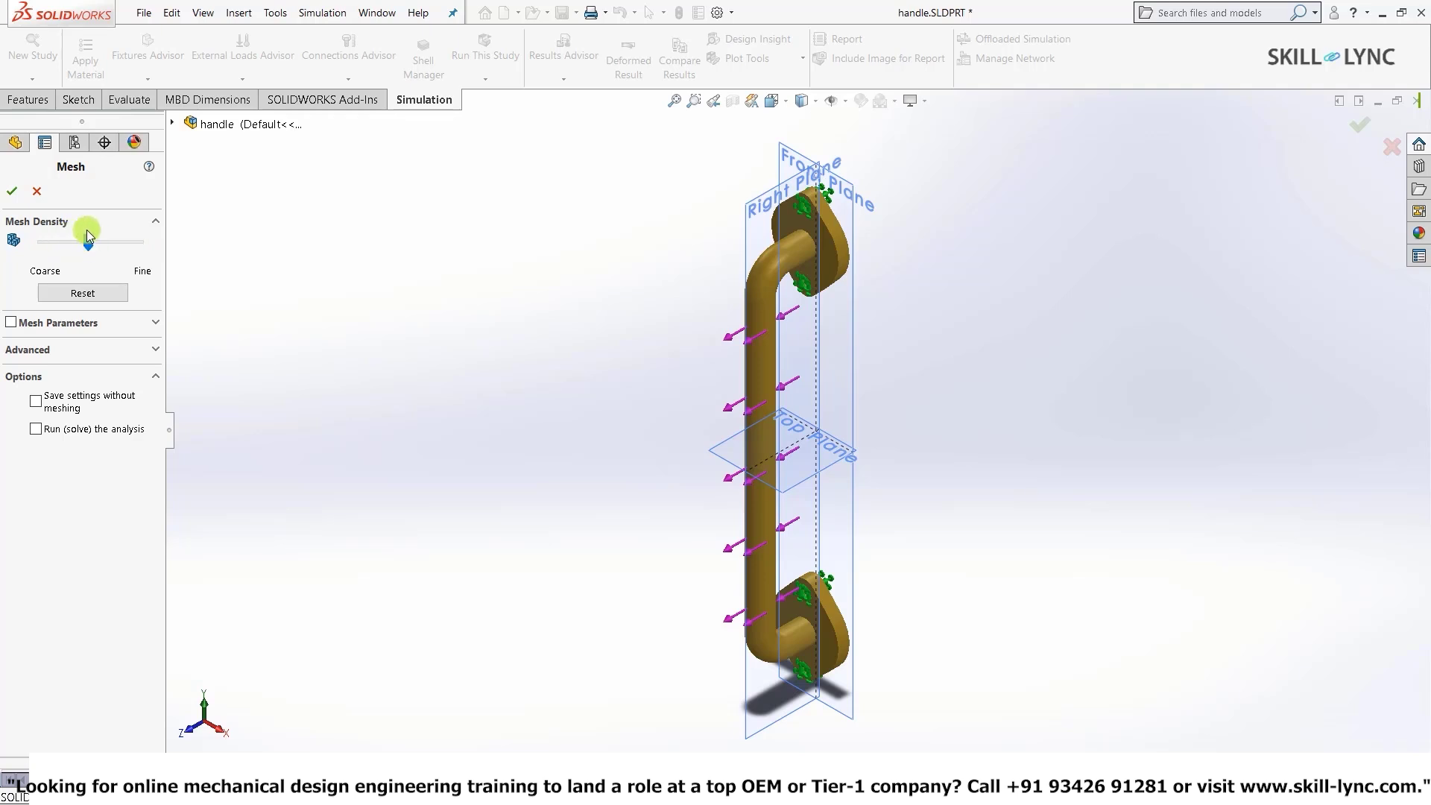
# Enable the mesh parameters with a standard mesh, set the element size to 5.00 mm and generate the mesh.
pyautogui.click(155, 322)
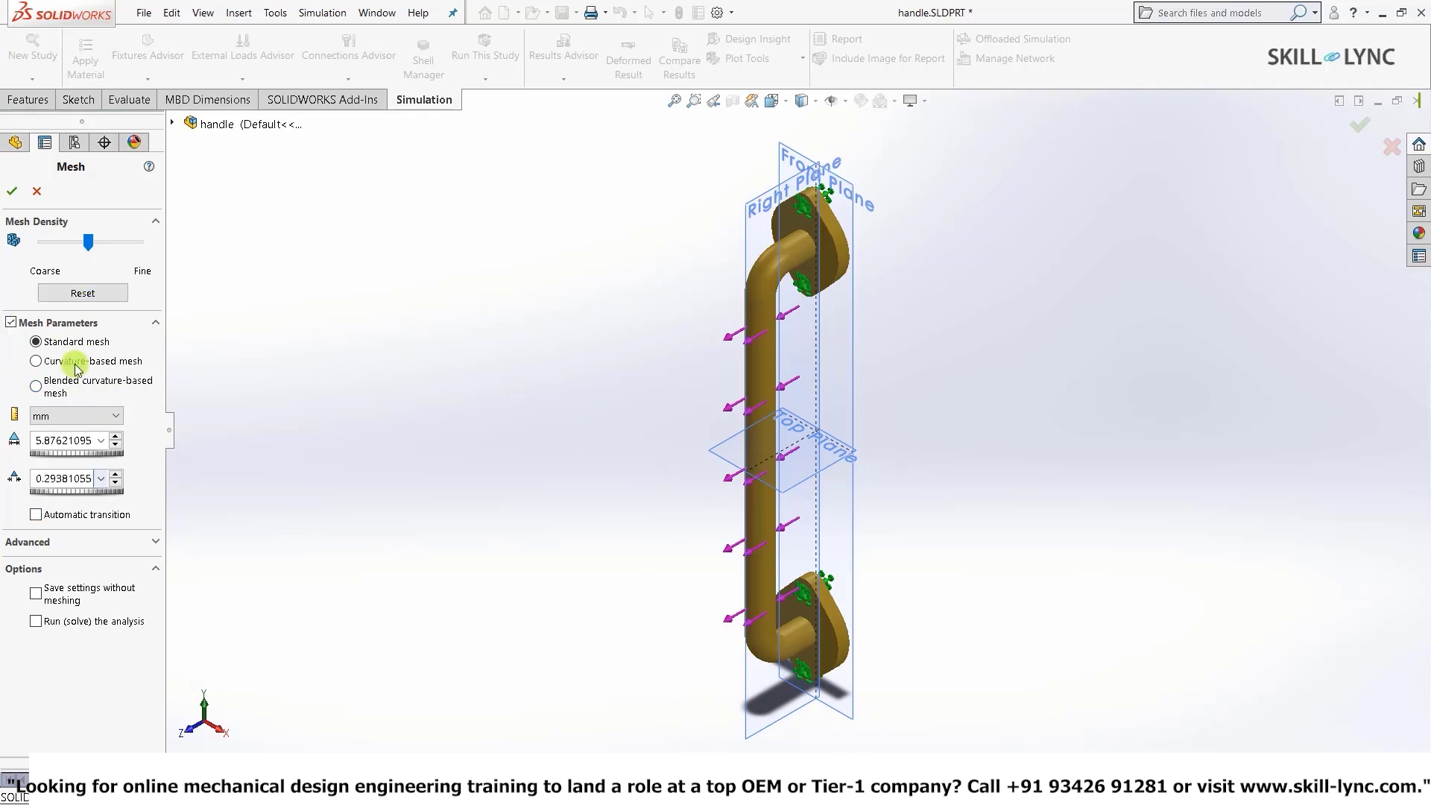
pyautogui.moveTo(92, 244); pyautogui.dragTo(99, 243)
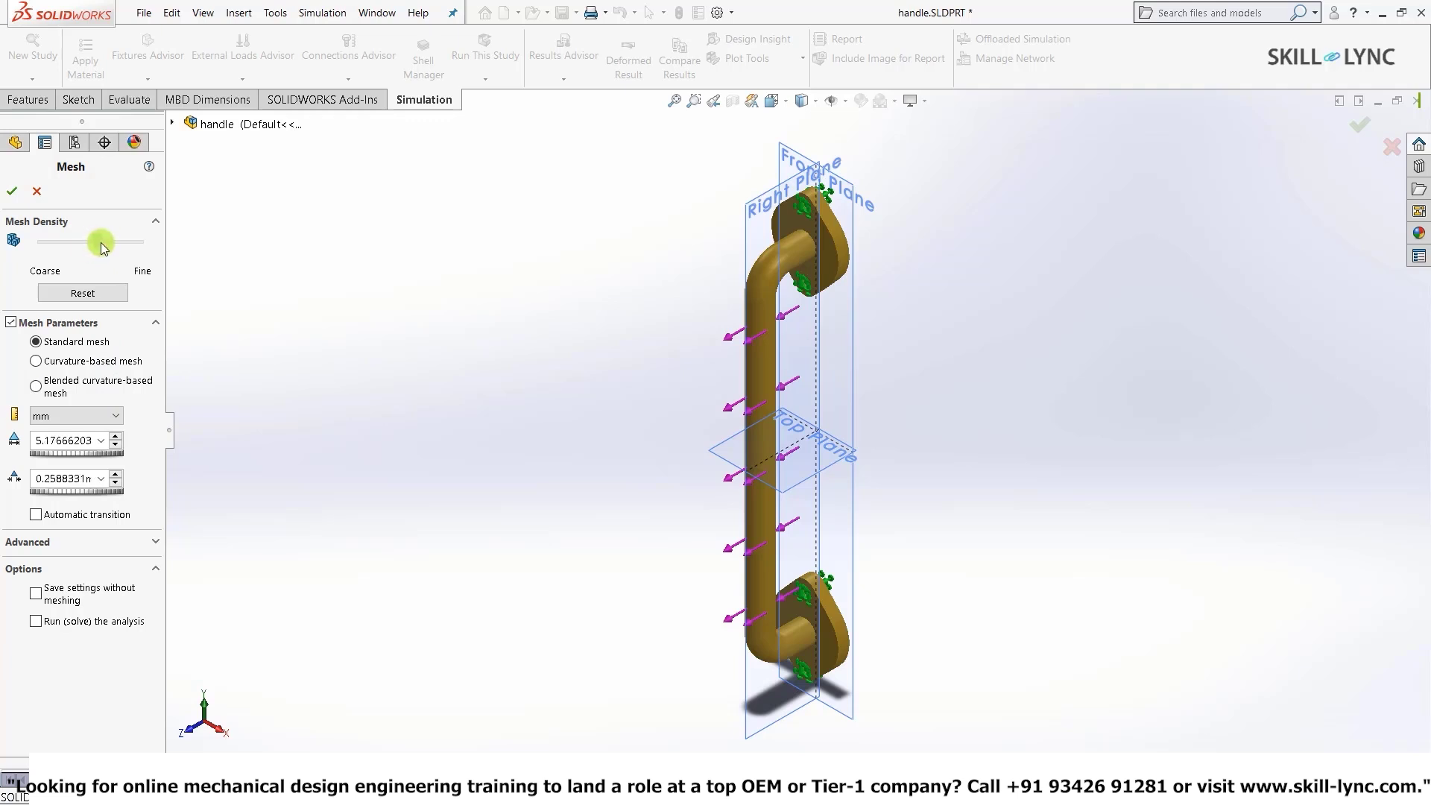
pyautogui.doubleClick(68, 442)
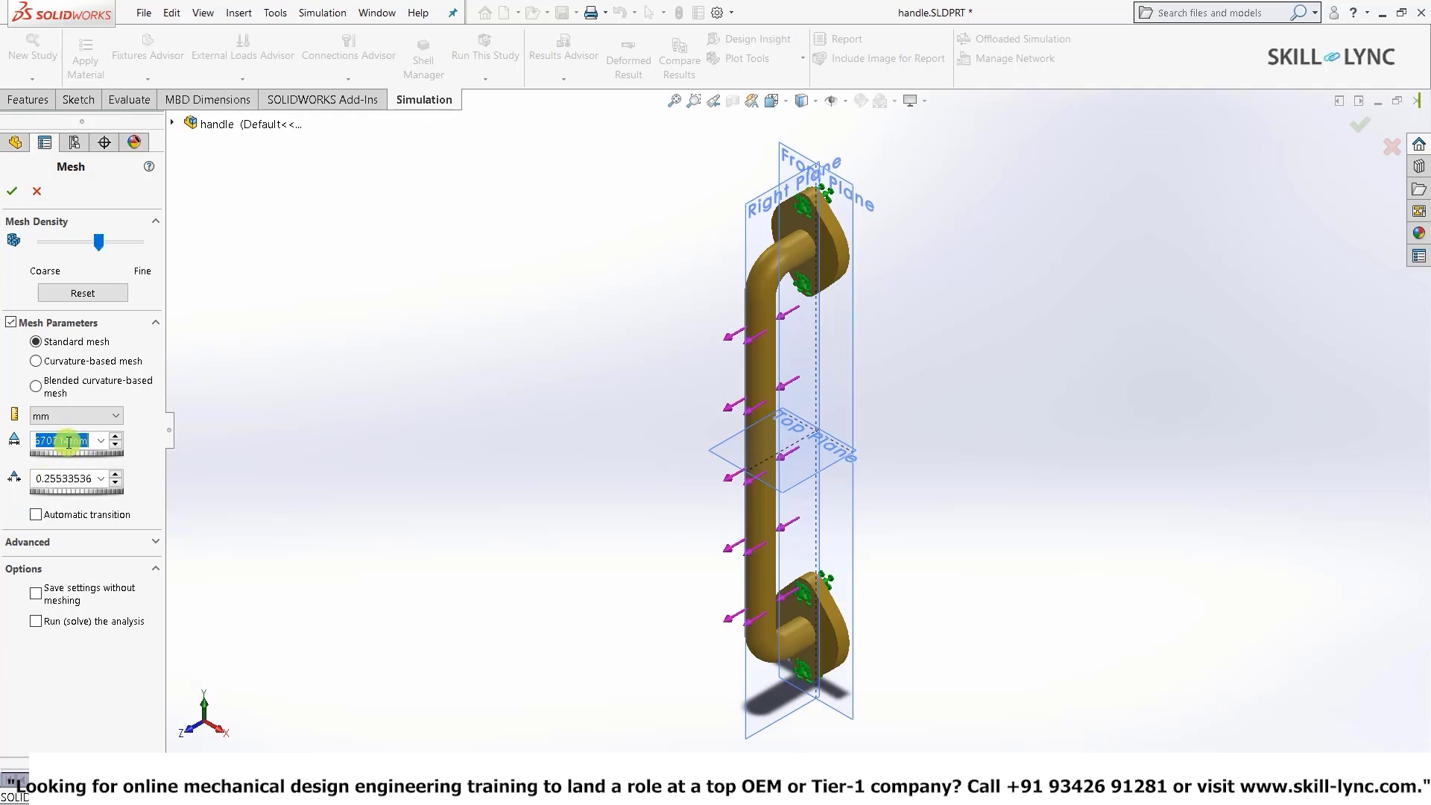
pyautogui.write('5.00mm')
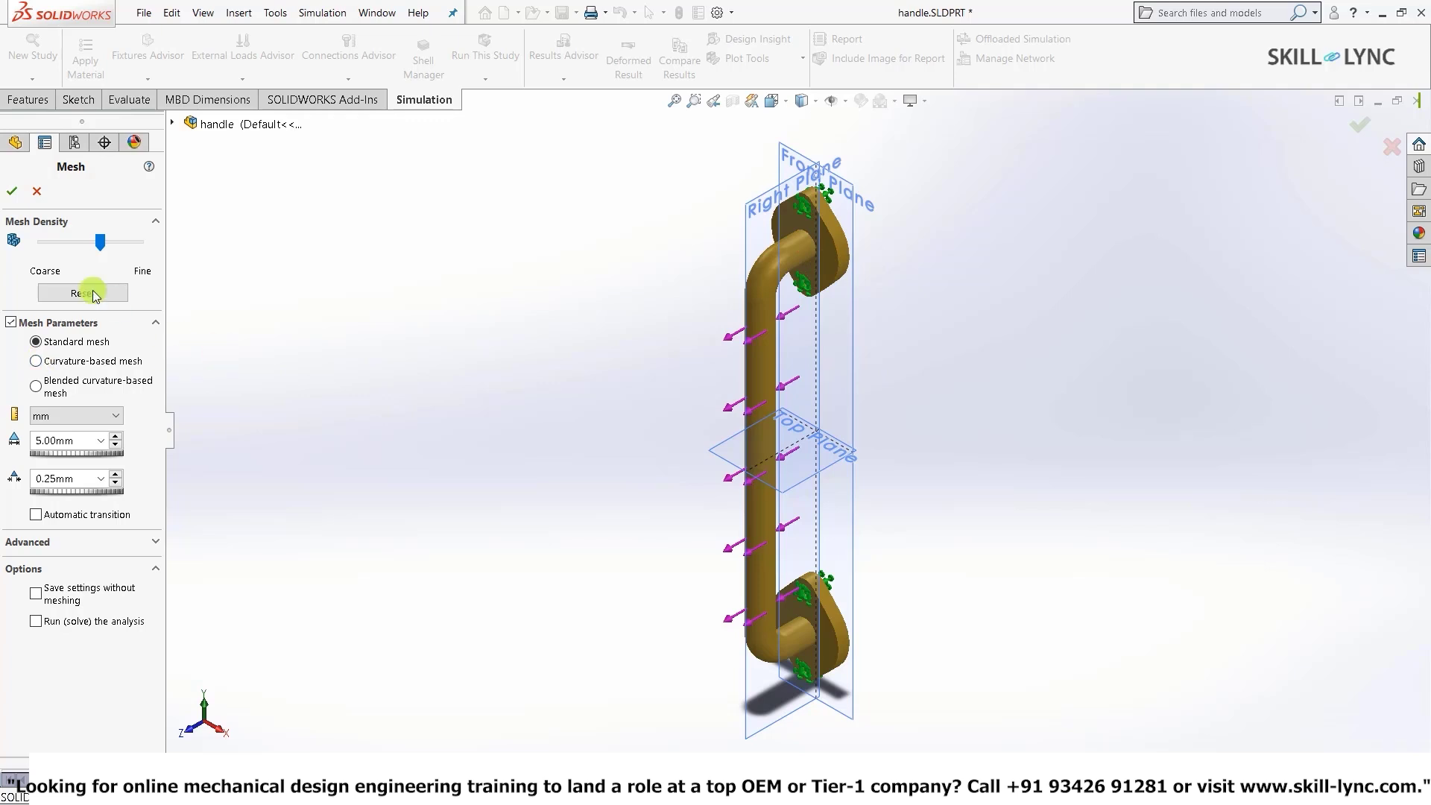
pyautogui.click(11, 192)
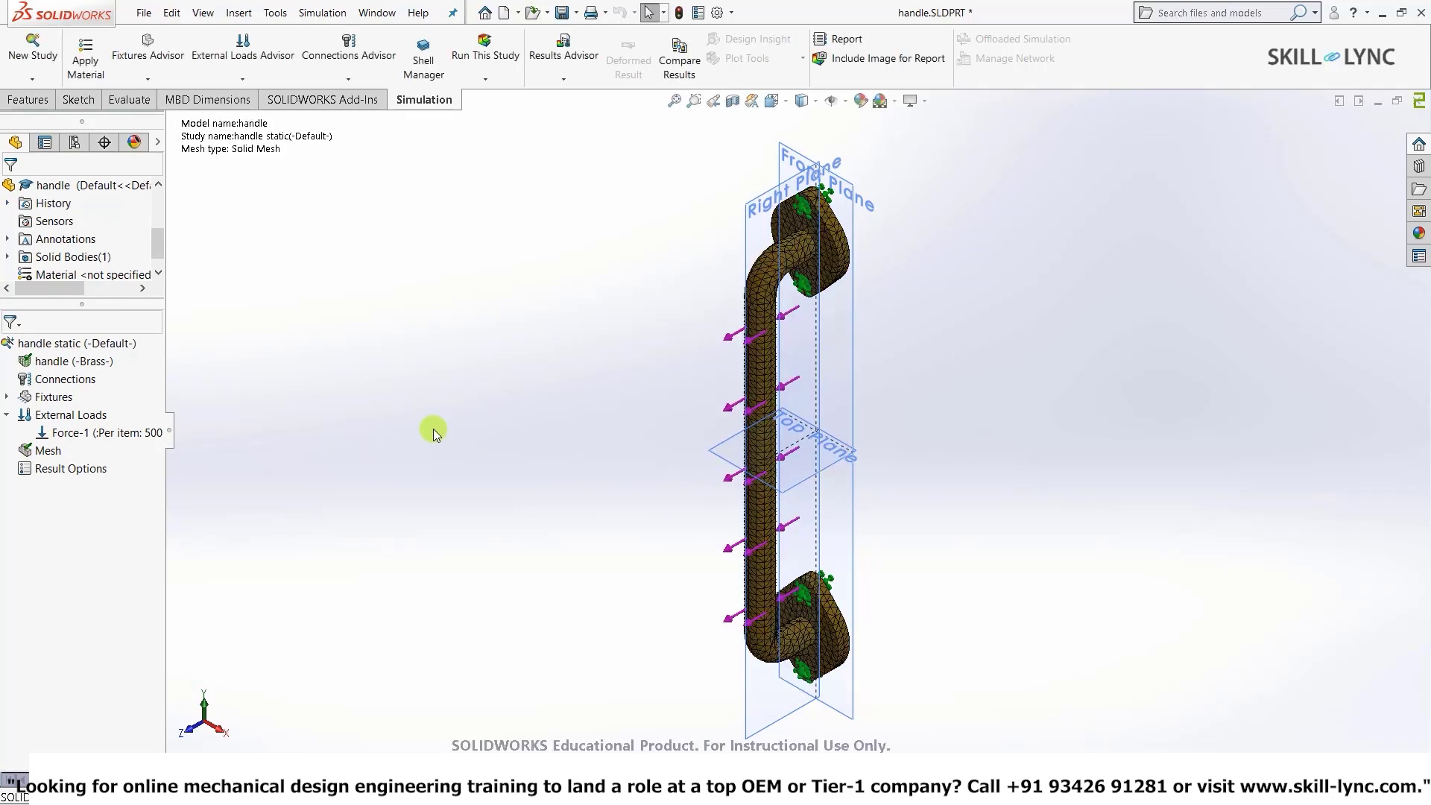
# Inspect the mesh around the handle's upper mounting plate and run the static study.
pyautogui.scroll(-3, 789, 281)
pyautogui.scroll(-4, 723, 249)
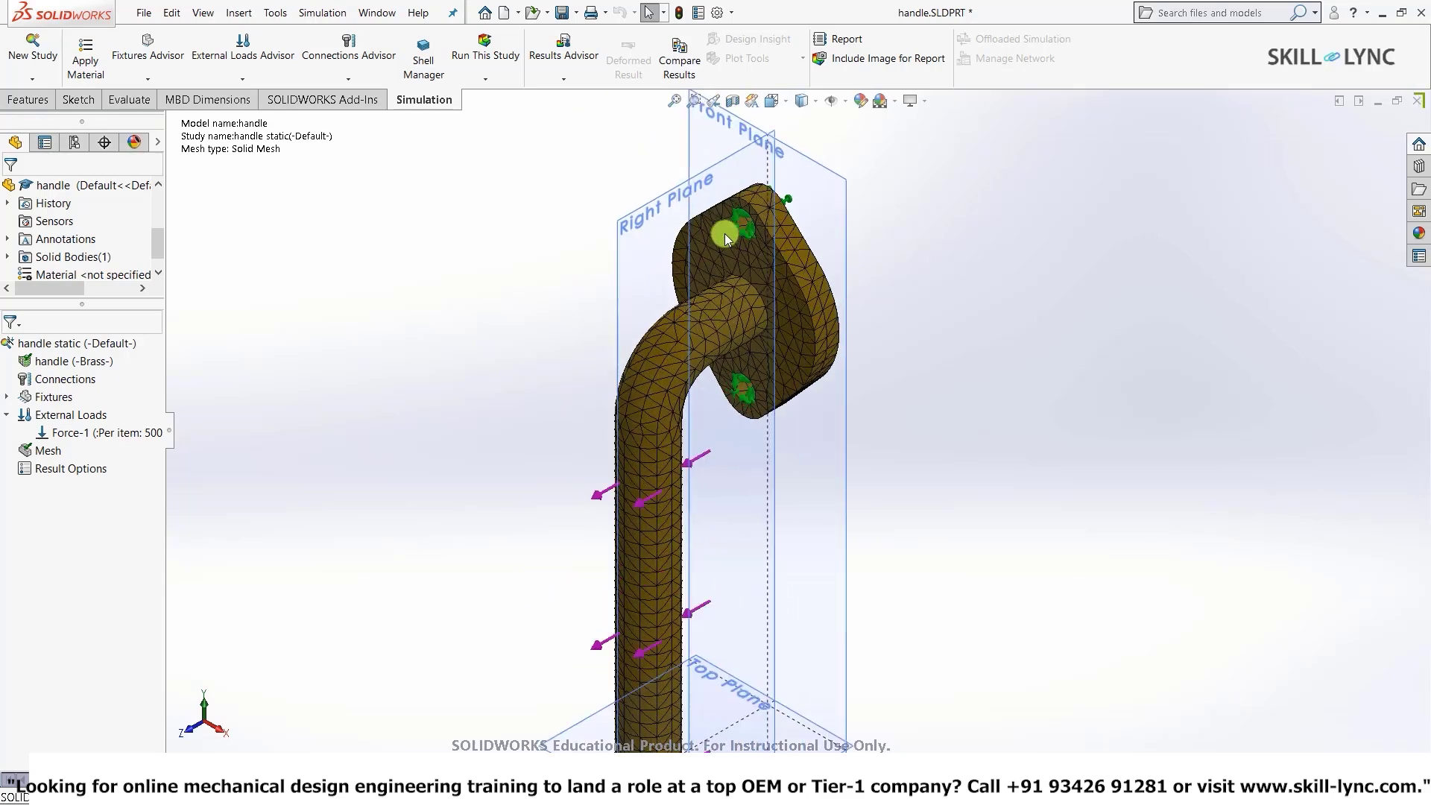
pyautogui.scroll(5, 724, 234)
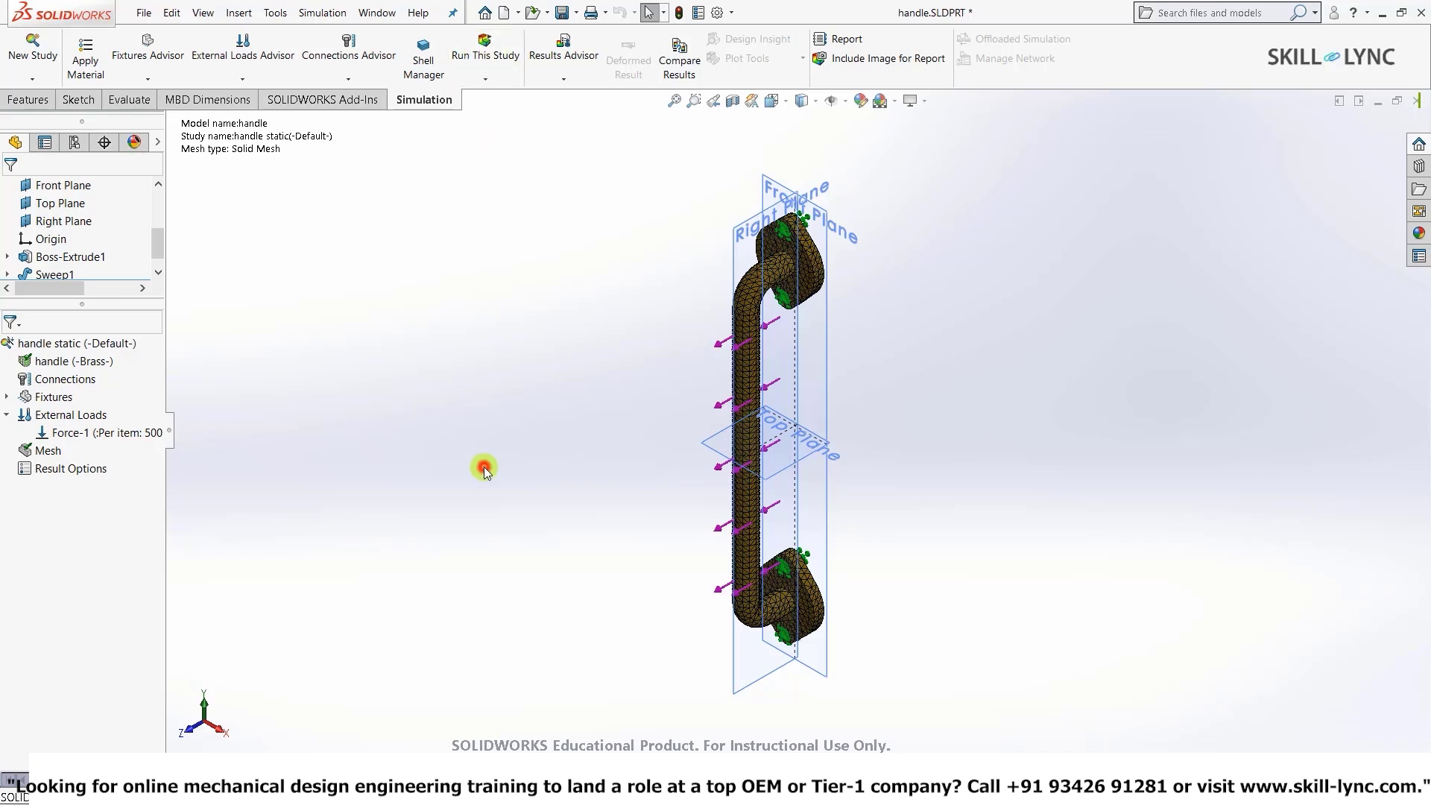
pyautogui.rightClick(41, 455)
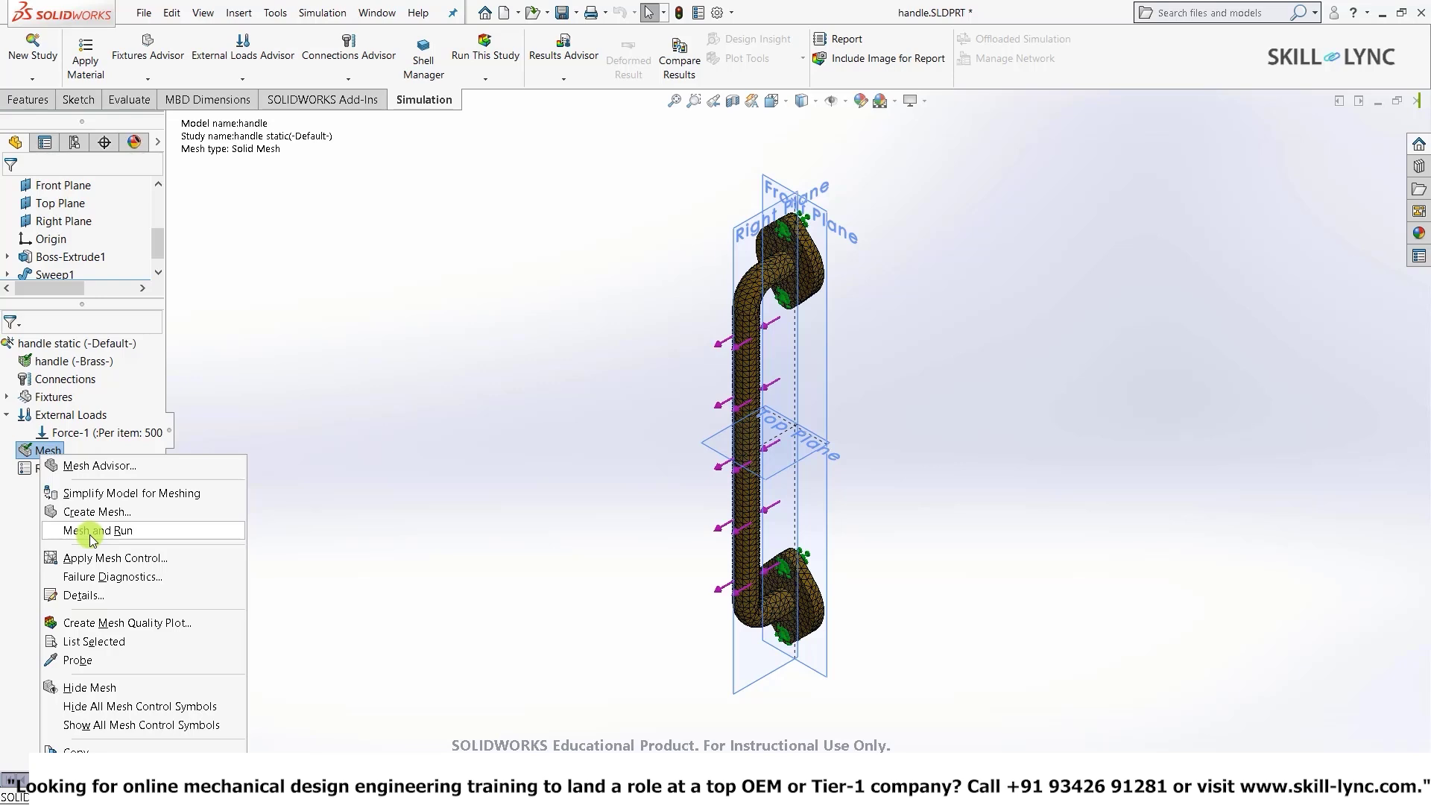
pyautogui.click(559, 578)
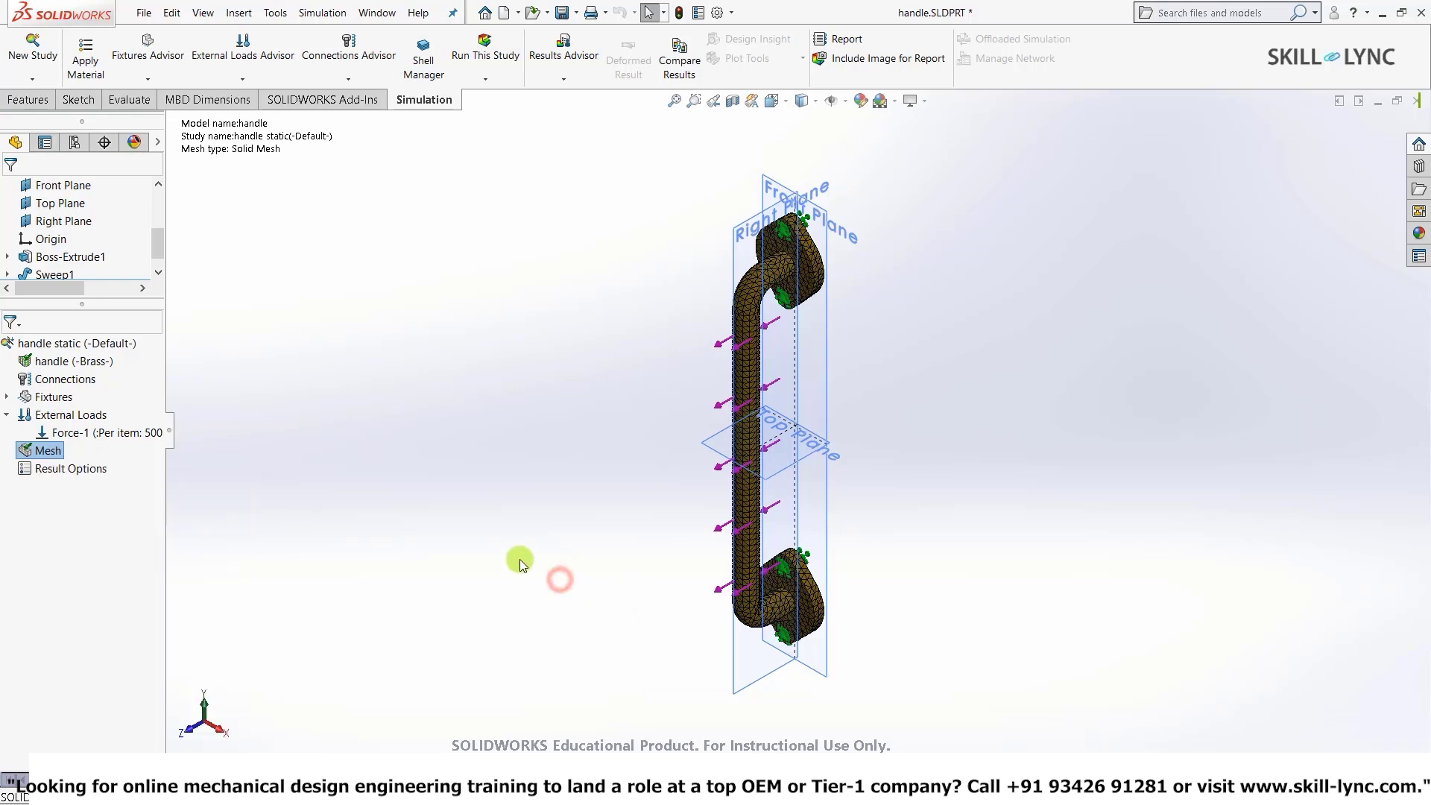
pyautogui.click(479, 58)
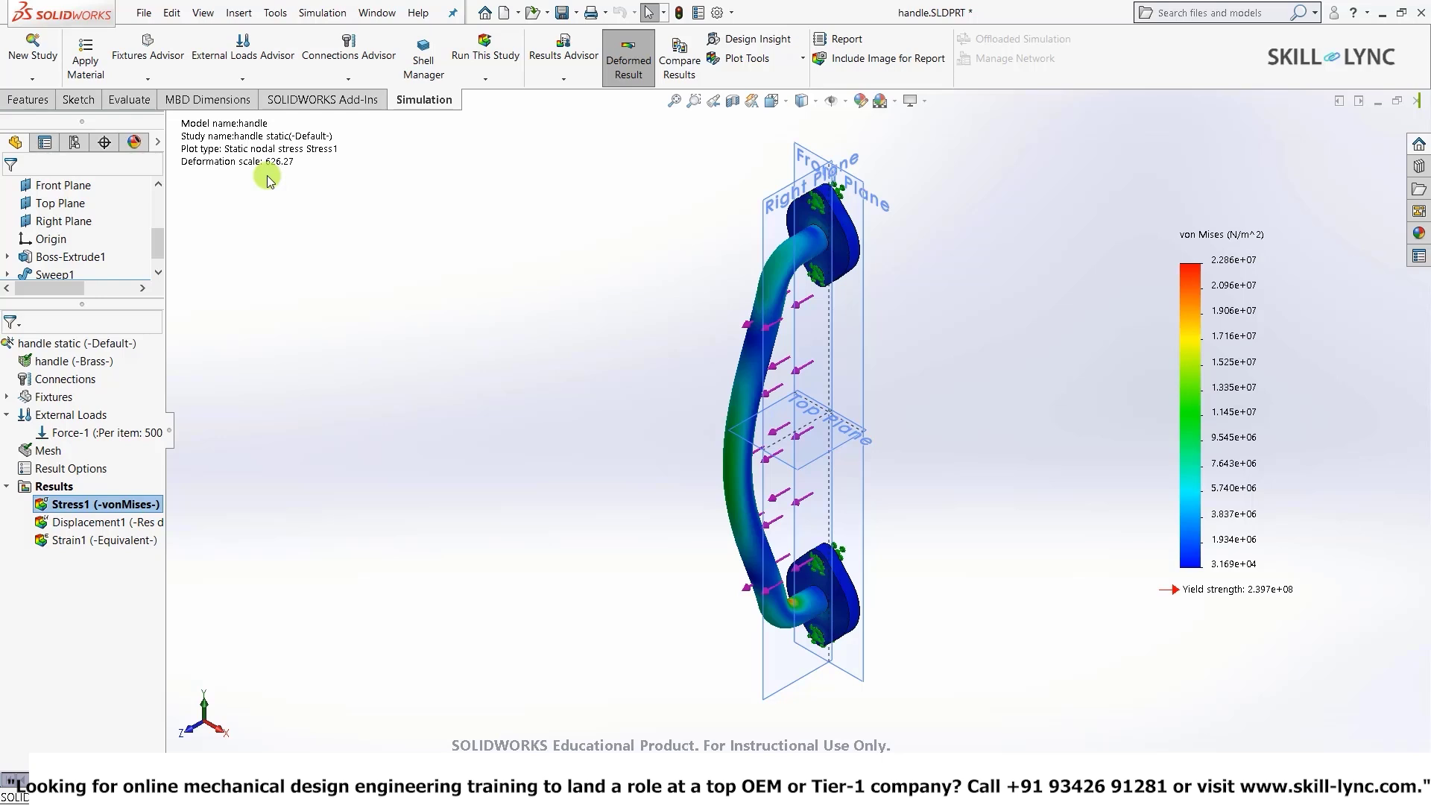
# Set the von Mises stress plot's deformed shape to True scale and inspect the stress distribution around the handle.
pyautogui.hotkey('ctrl', 's')
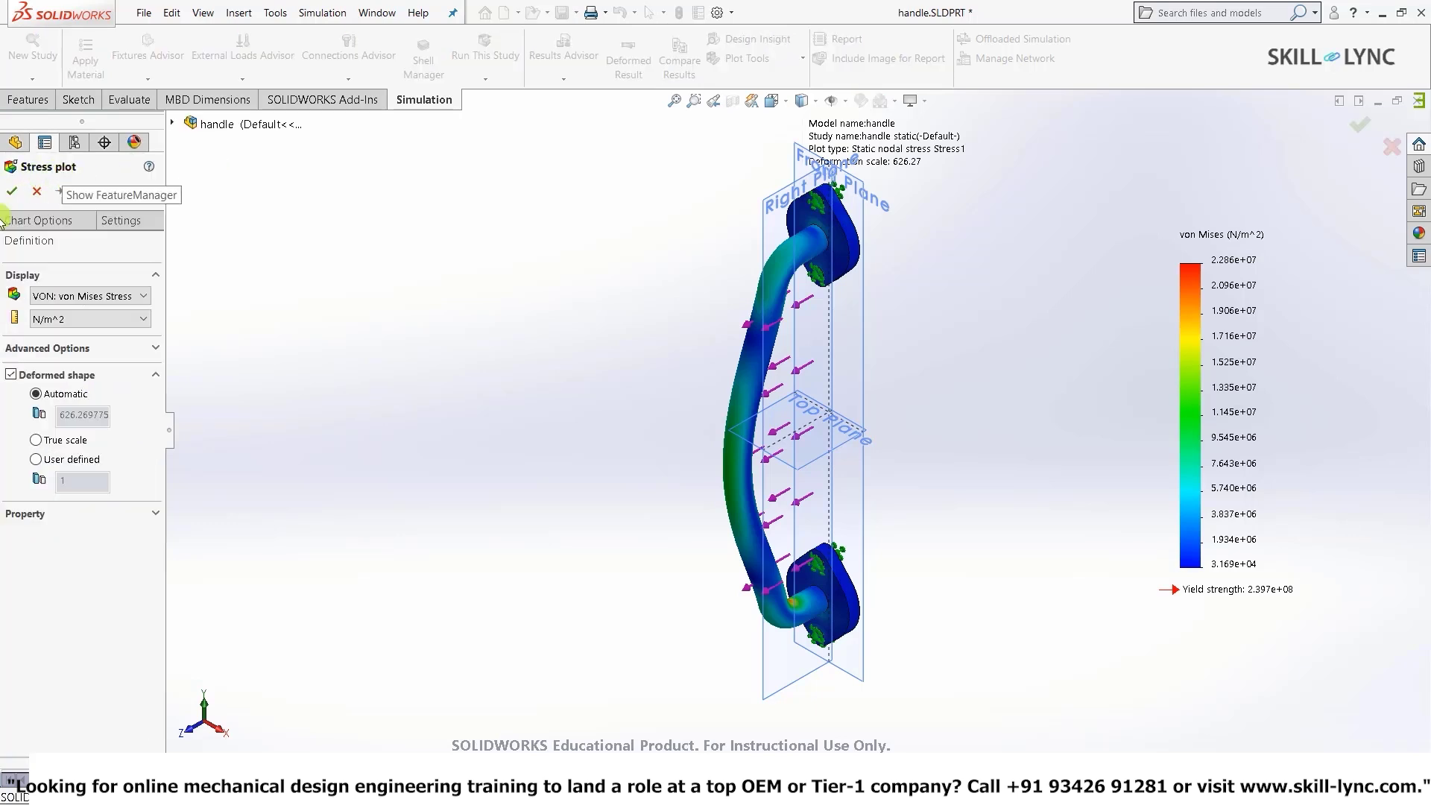
pyautogui.click(35, 440)
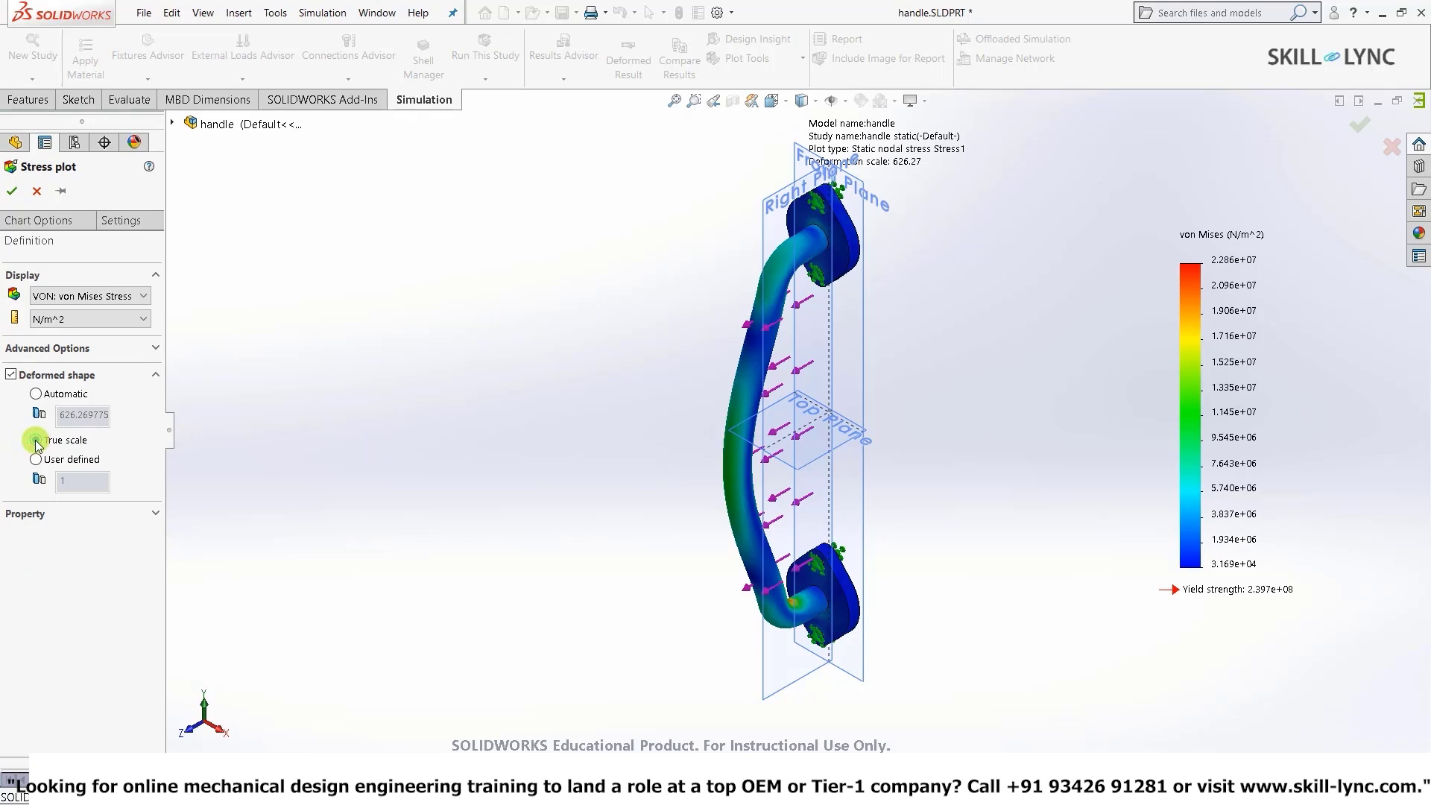
pyautogui.click(11, 190)
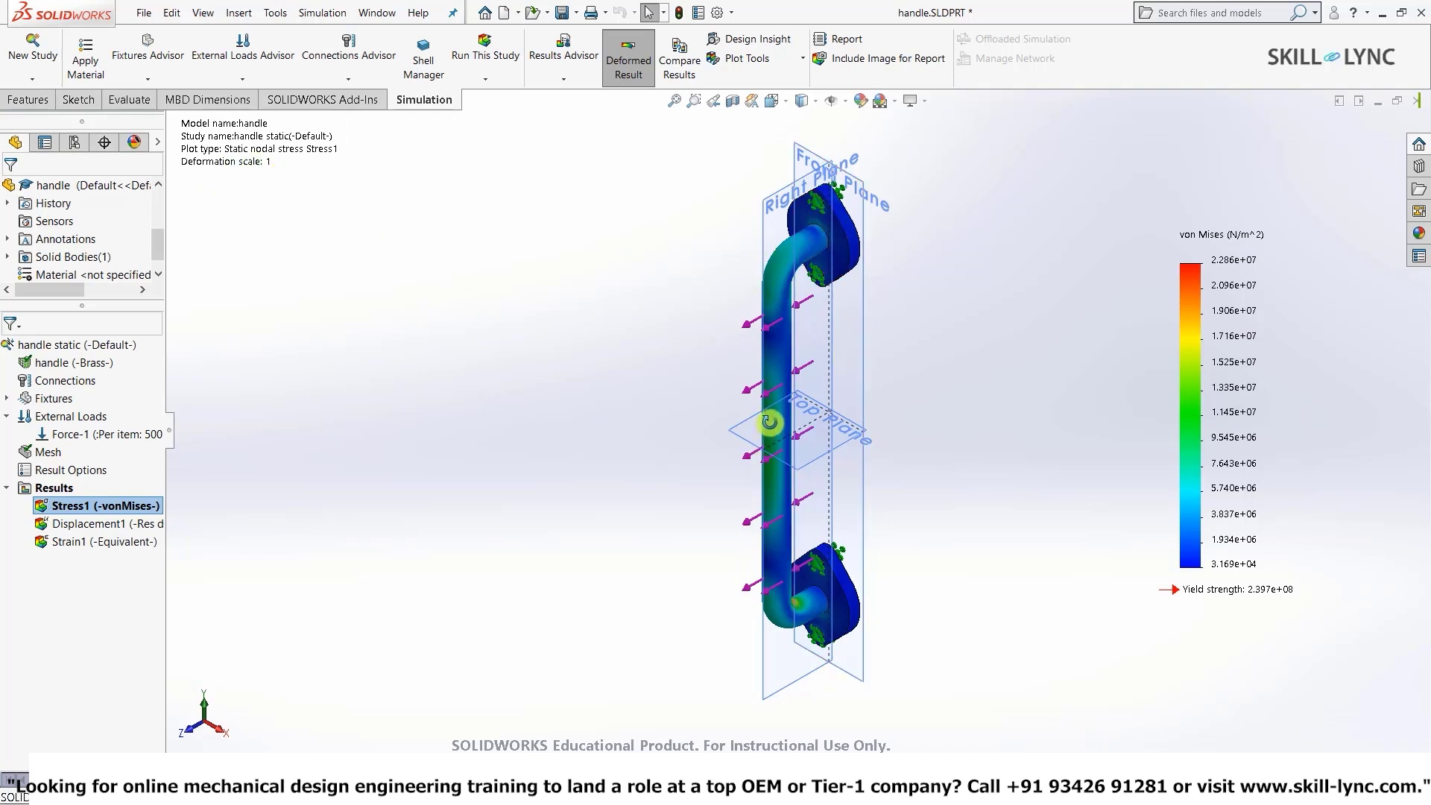
pyautogui.moveTo(771, 423); pyautogui.dragTo(957, 467, button='middle')
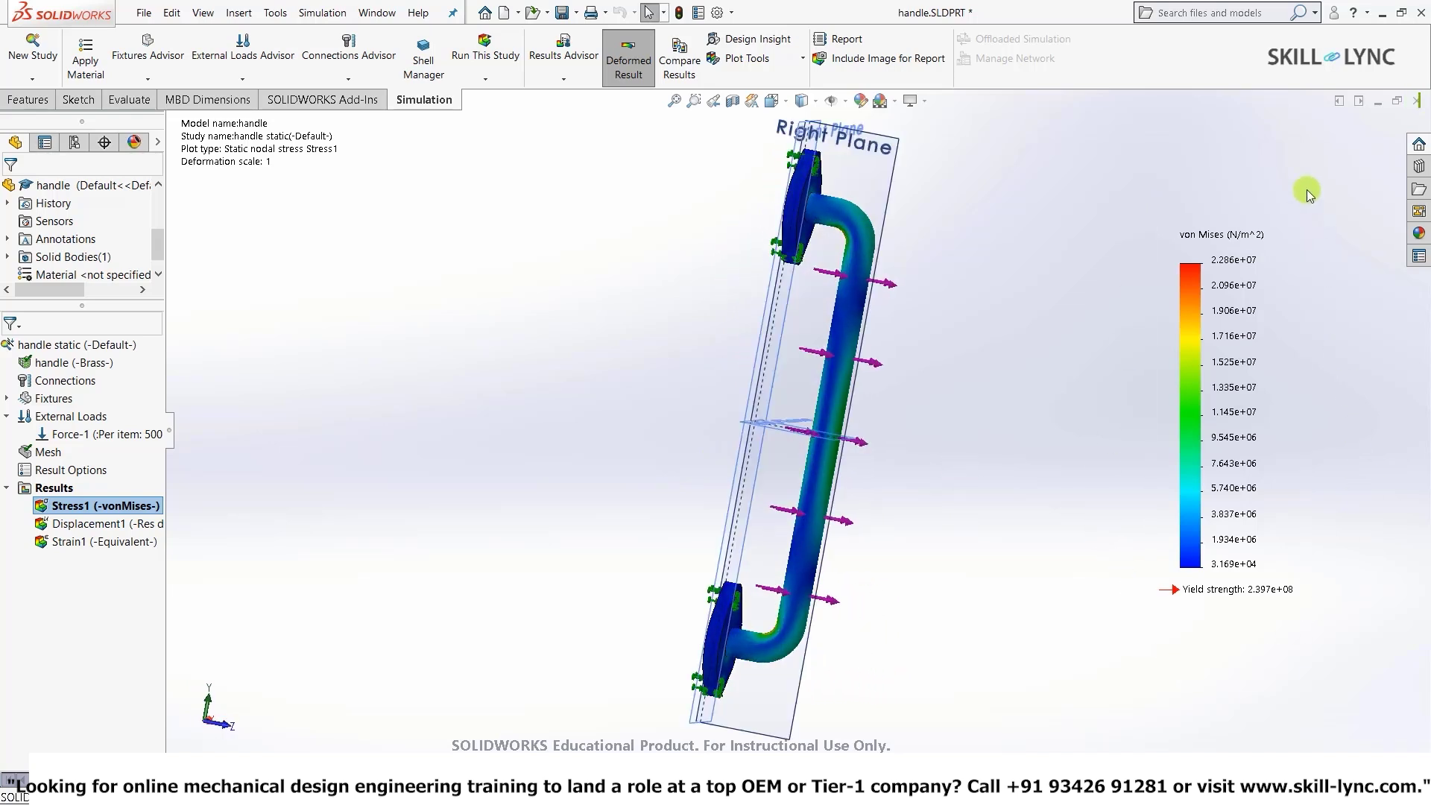
pyautogui.moveTo(960, 211); pyautogui.dragTo(984, 342, button='middle')
pyautogui.moveTo(878, 244); pyautogui.dragTo(1202, 266, button='middle')
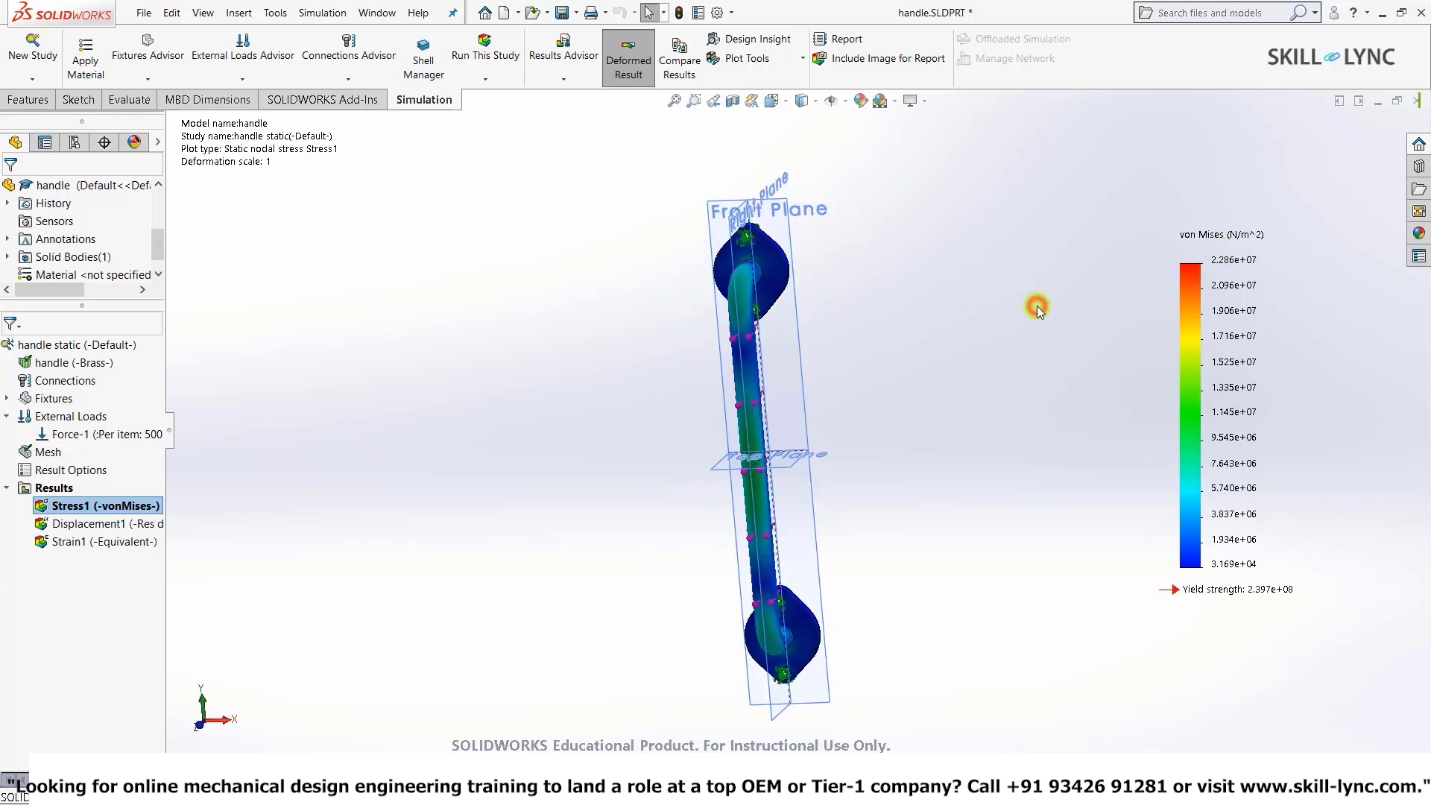
pyautogui.hotkey('ctrl', '7')
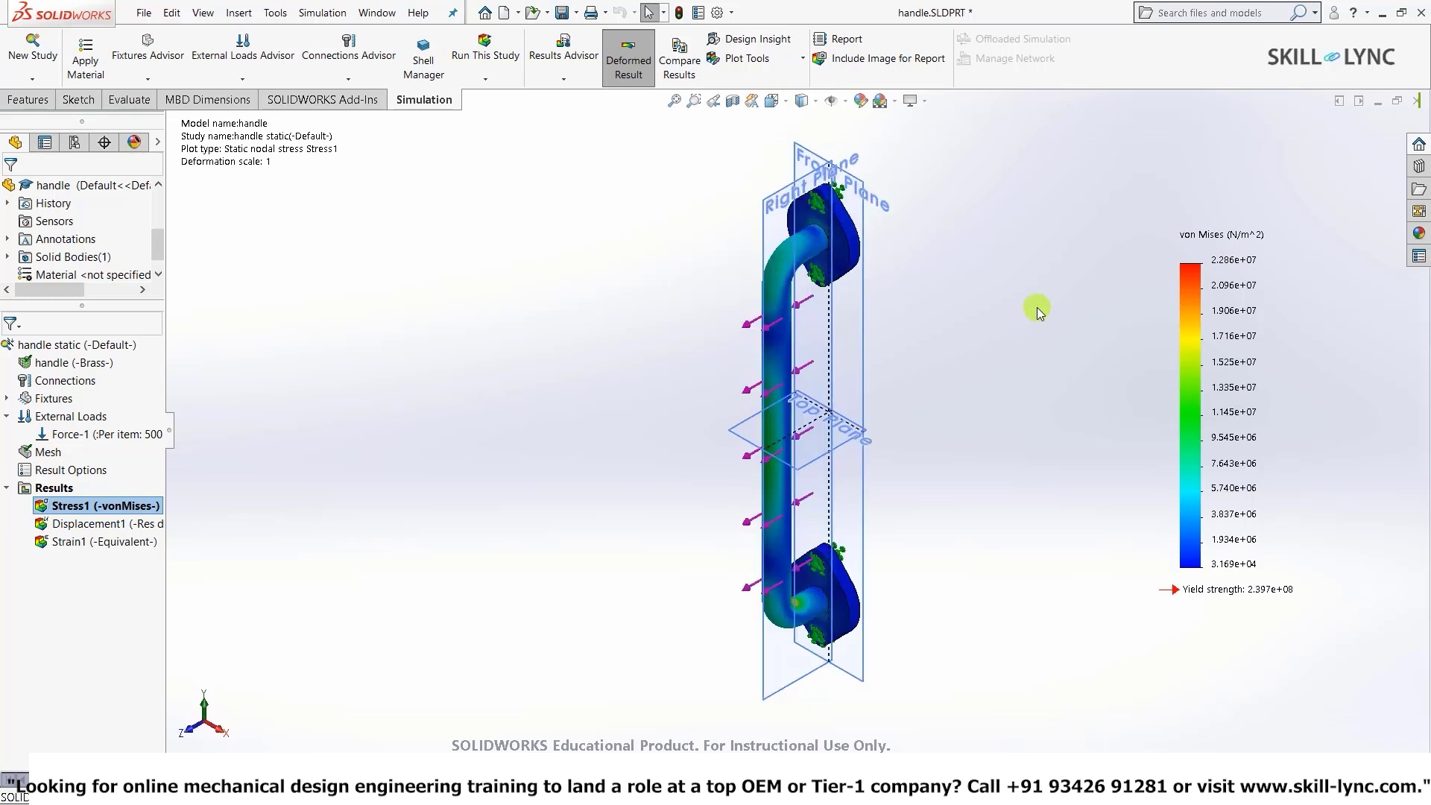